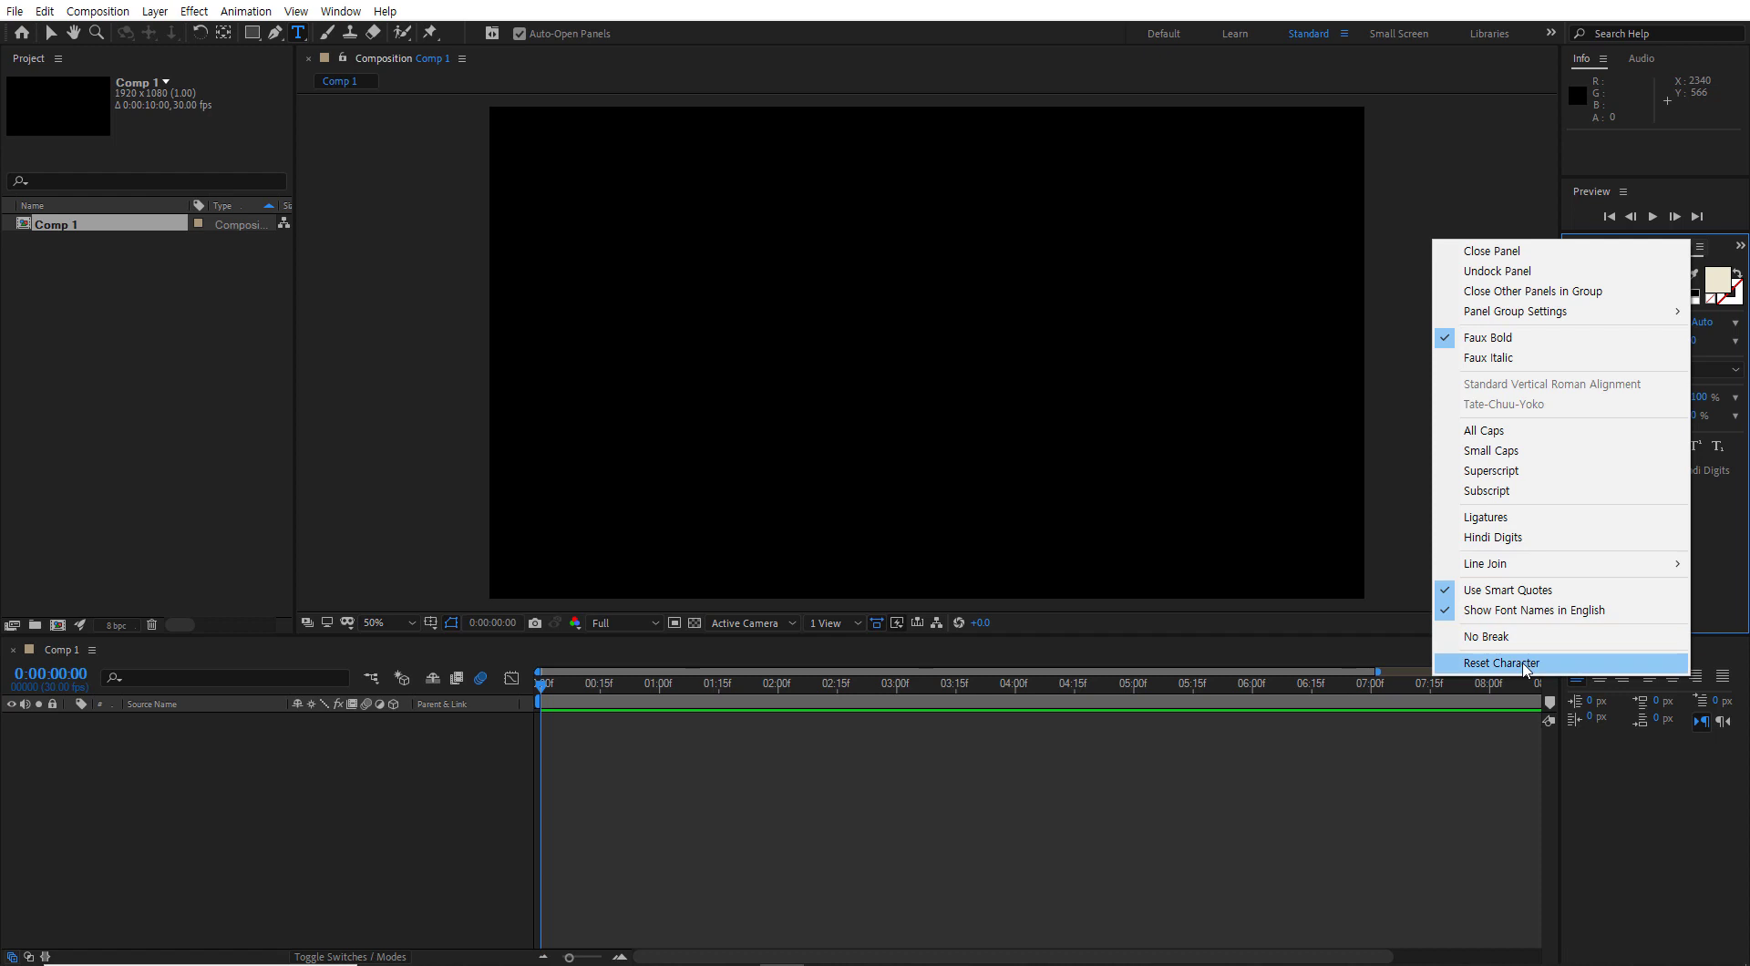
- Reset the character and paragraph settings, and add a text layer reading "After Effects" in the upper middle of the composition
{"action": "left_click", "coordinate": [1632, 649]}
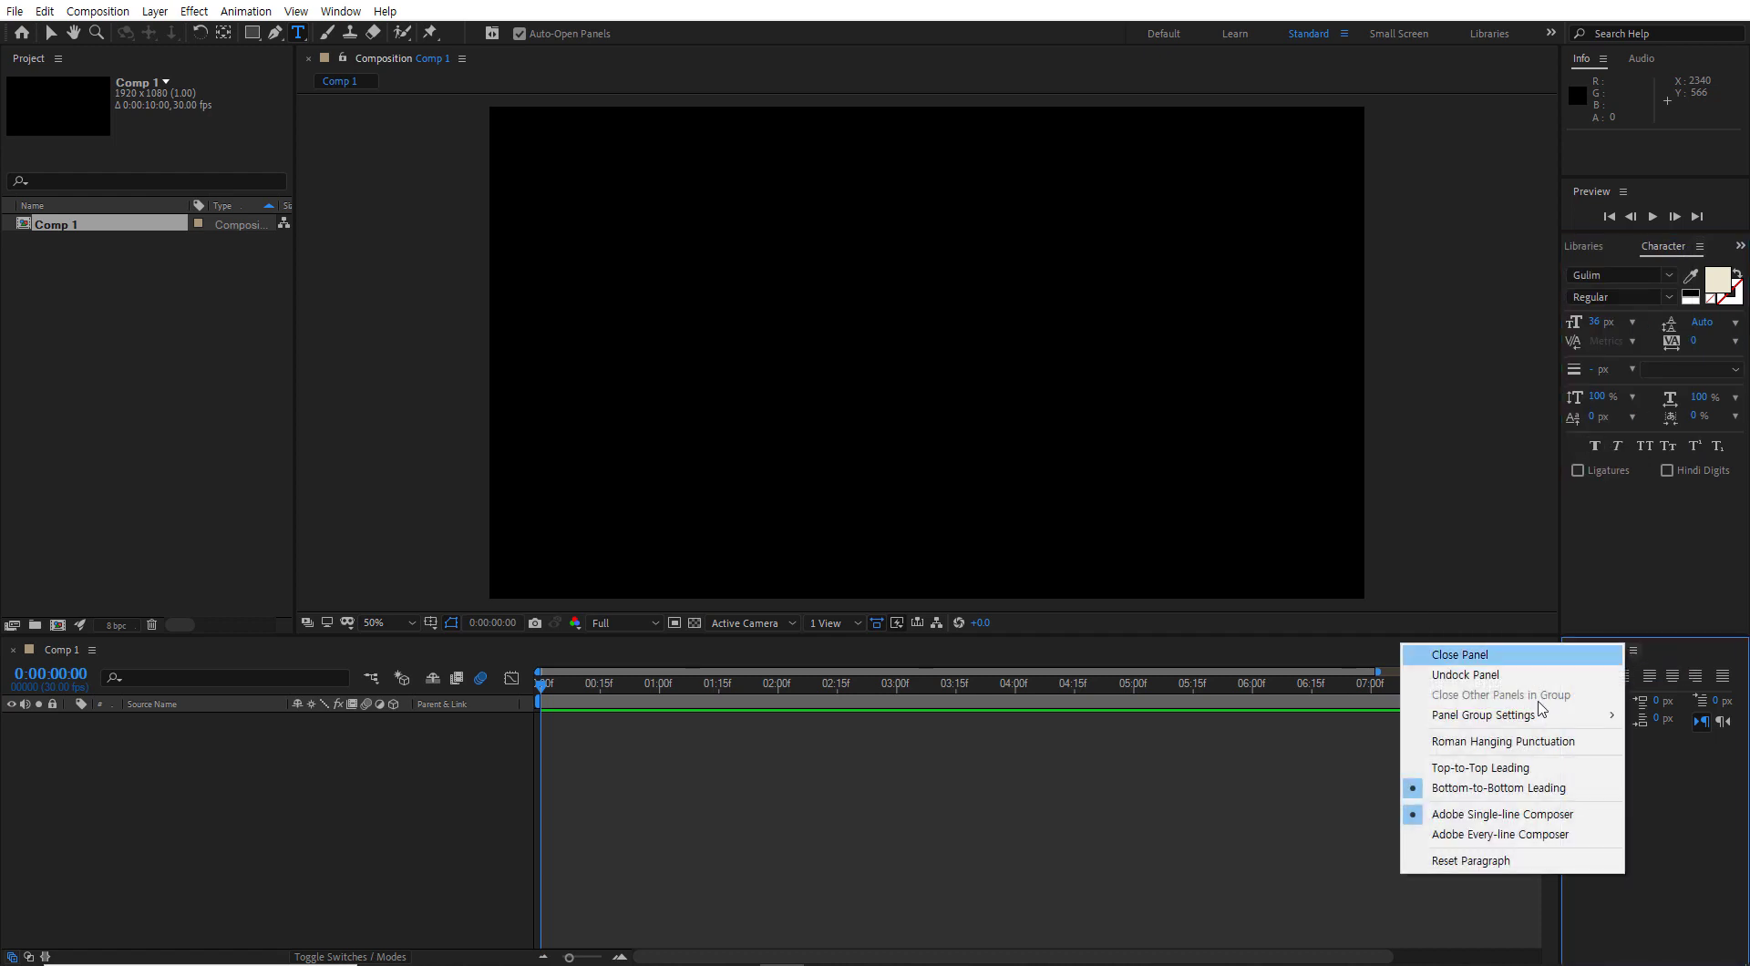
{"action": "left_click", "coordinate": [1479, 857]}
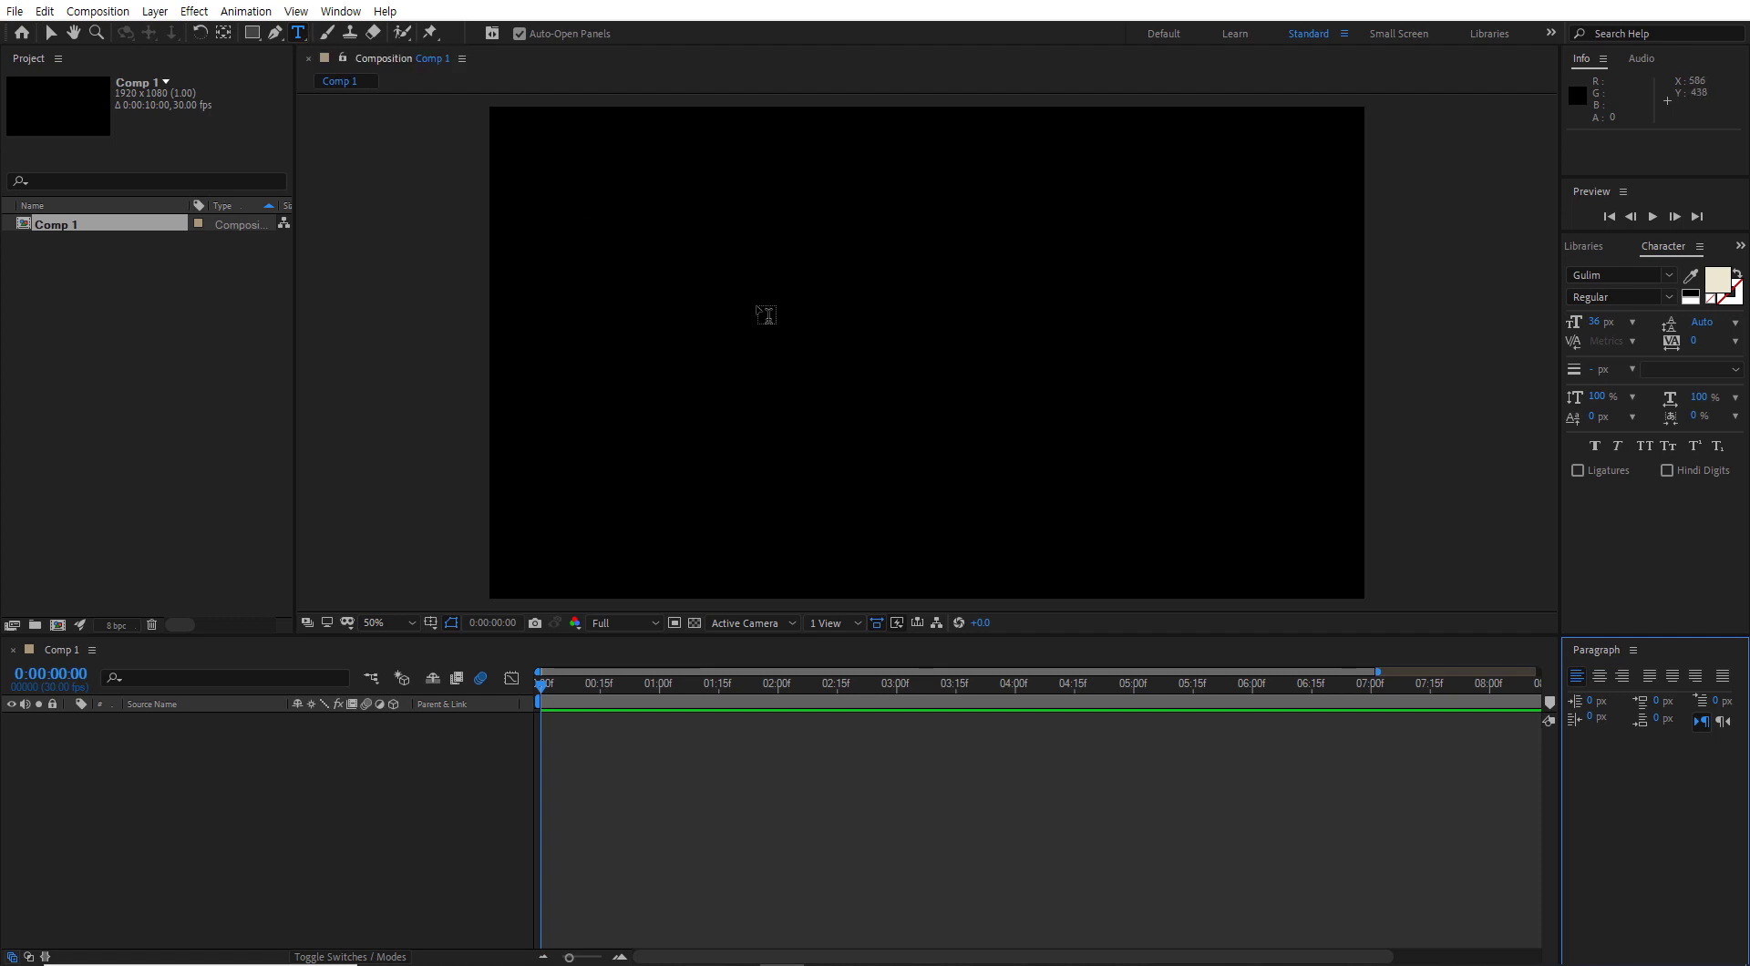
{"action": "left_click", "coordinate": [829, 261]}
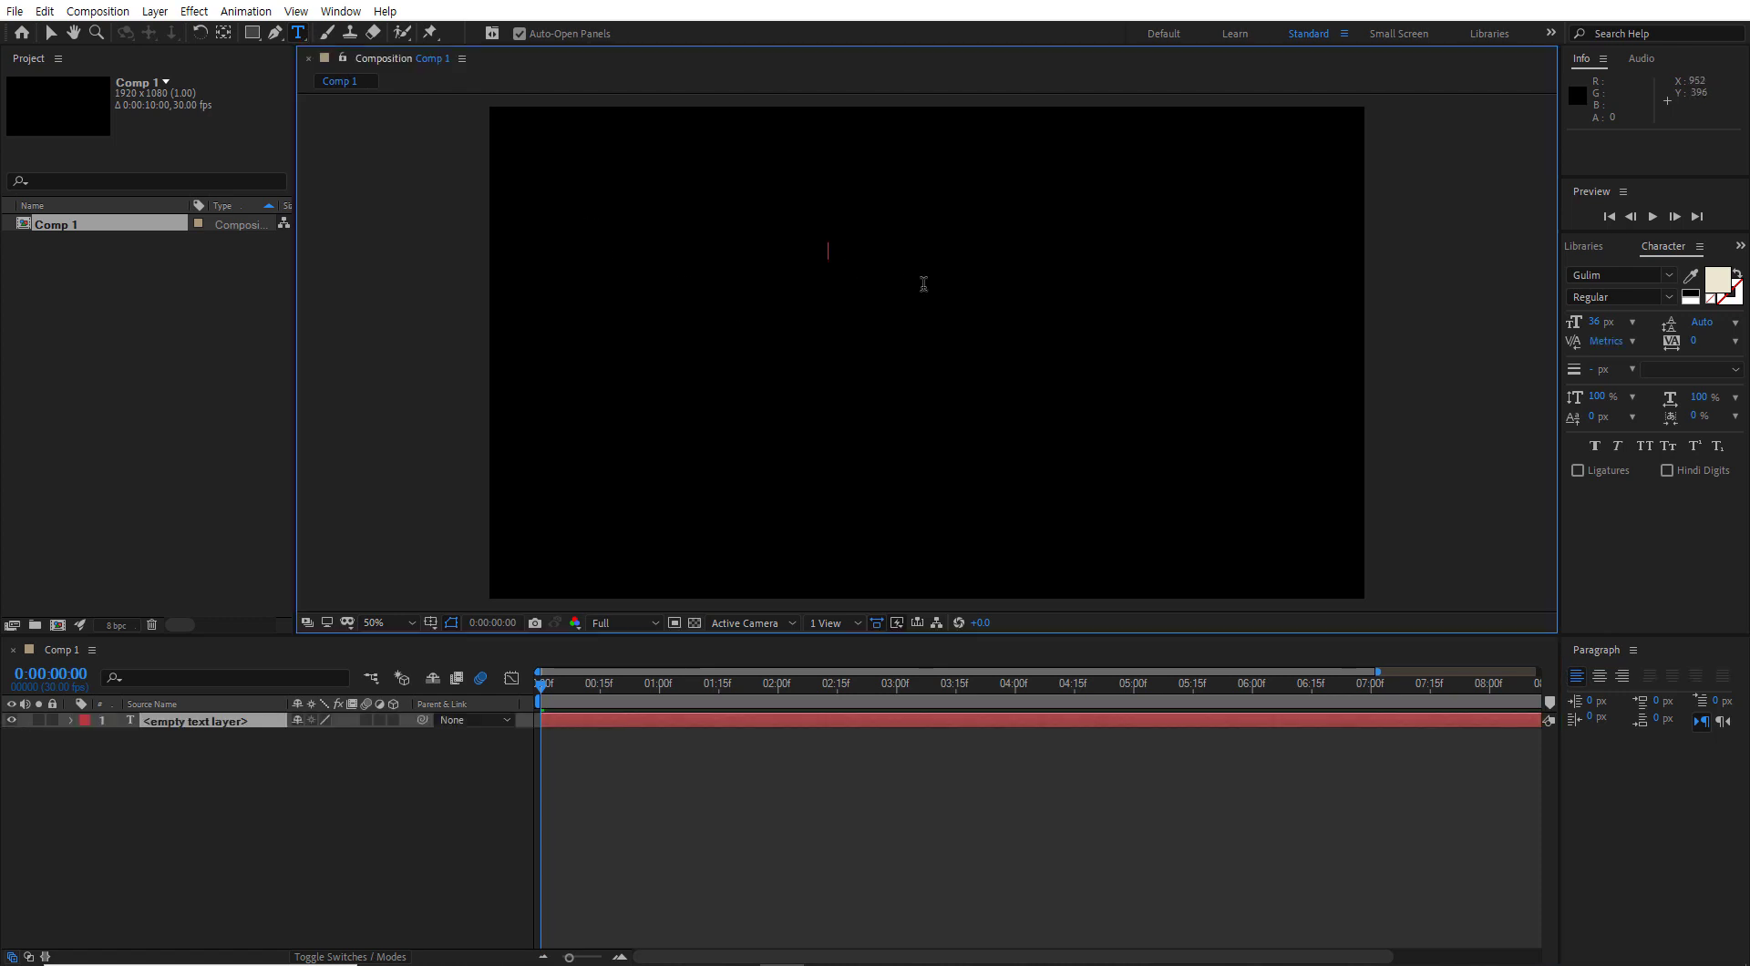
{"action": "type", "text": "After Effect"}
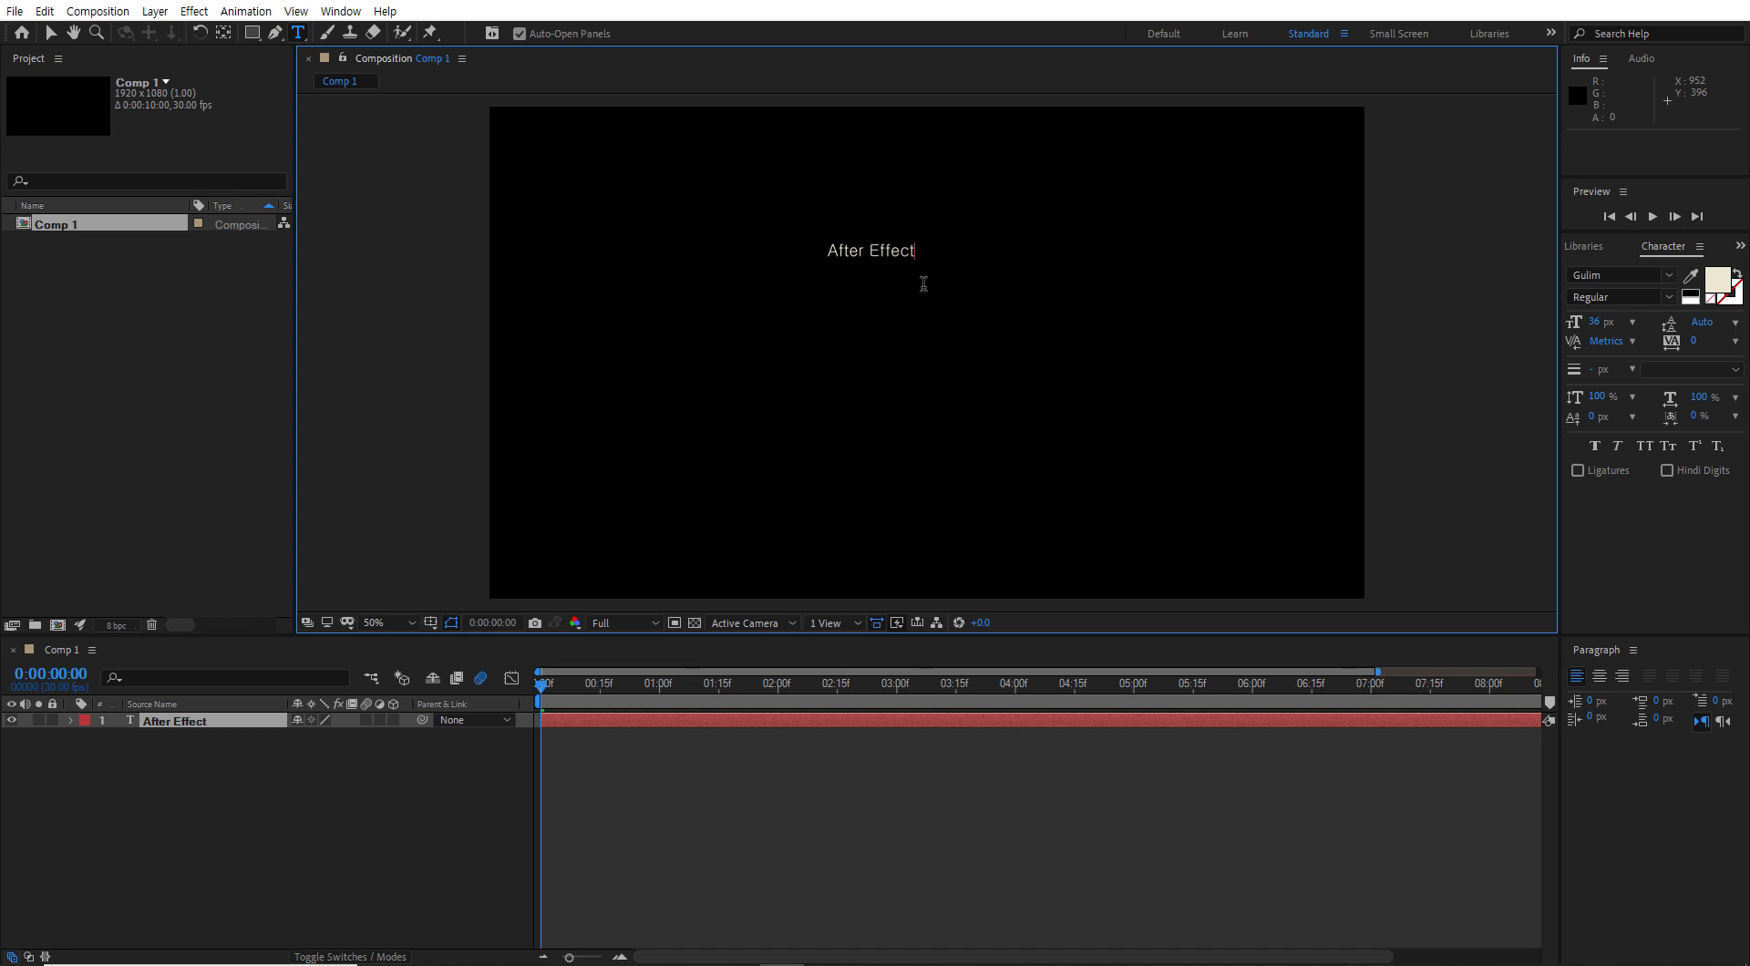
{"action": "type", "text": "s"}
- Expand the text layer's Text properties and set the font size of the whole "After Effects" text to 49 px
{"action": "left_click", "coordinate": [72, 721]}
{"action": "left_click", "coordinate": [87, 736]}
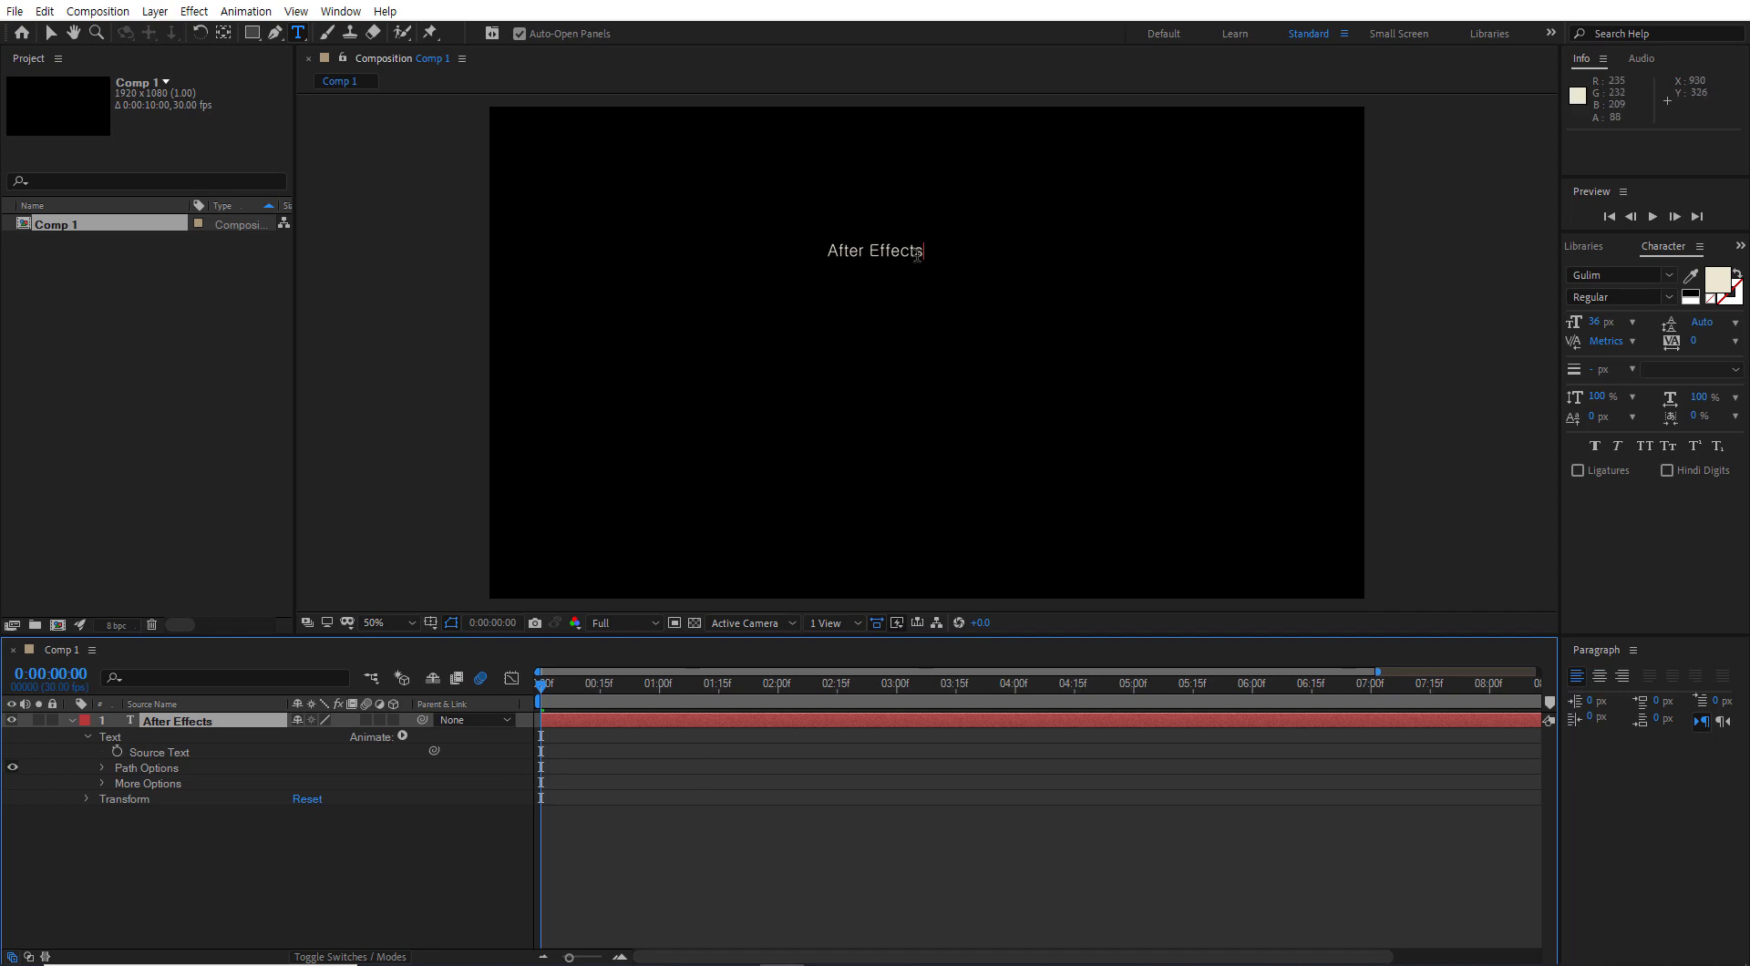
{"action": "left_click_drag", "start_coordinate": [928, 252], "coordinate": [820, 252]}
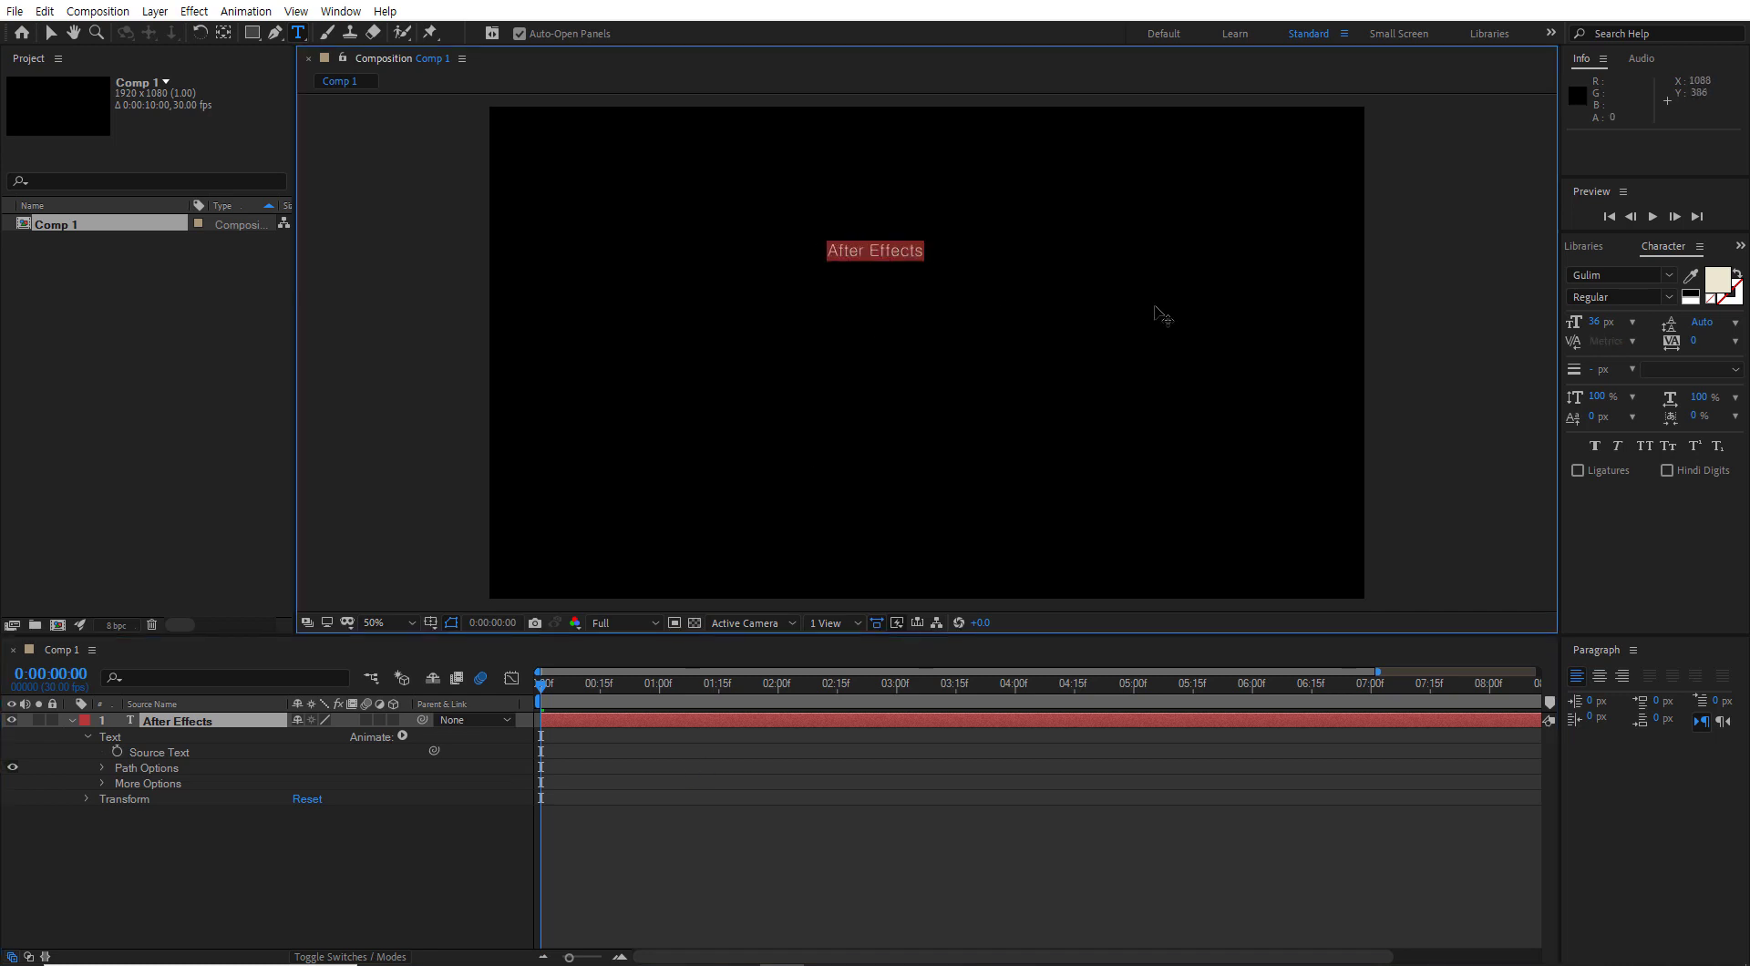
{"action": "left_click_drag", "start_coordinate": [1596, 322], "coordinate": [1606, 321]}
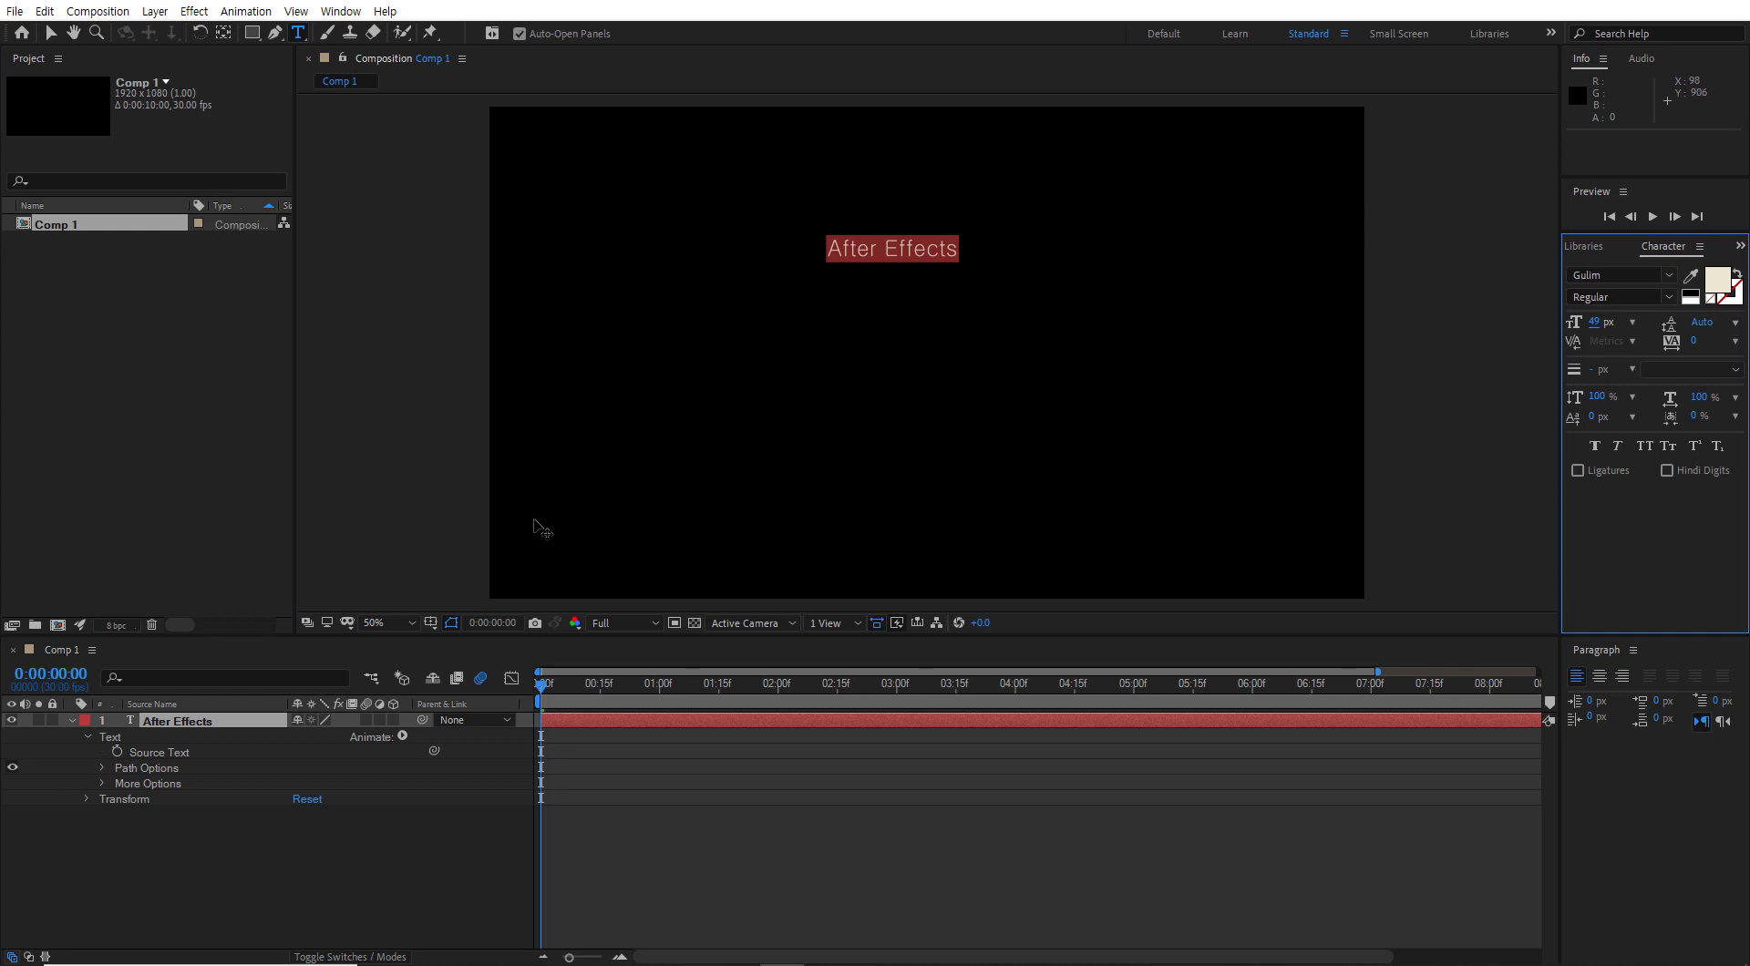
- Enable keyframing for the layer's Source Text property at 0:00:00:00
{"action": "left_click", "coordinate": [162, 752]}
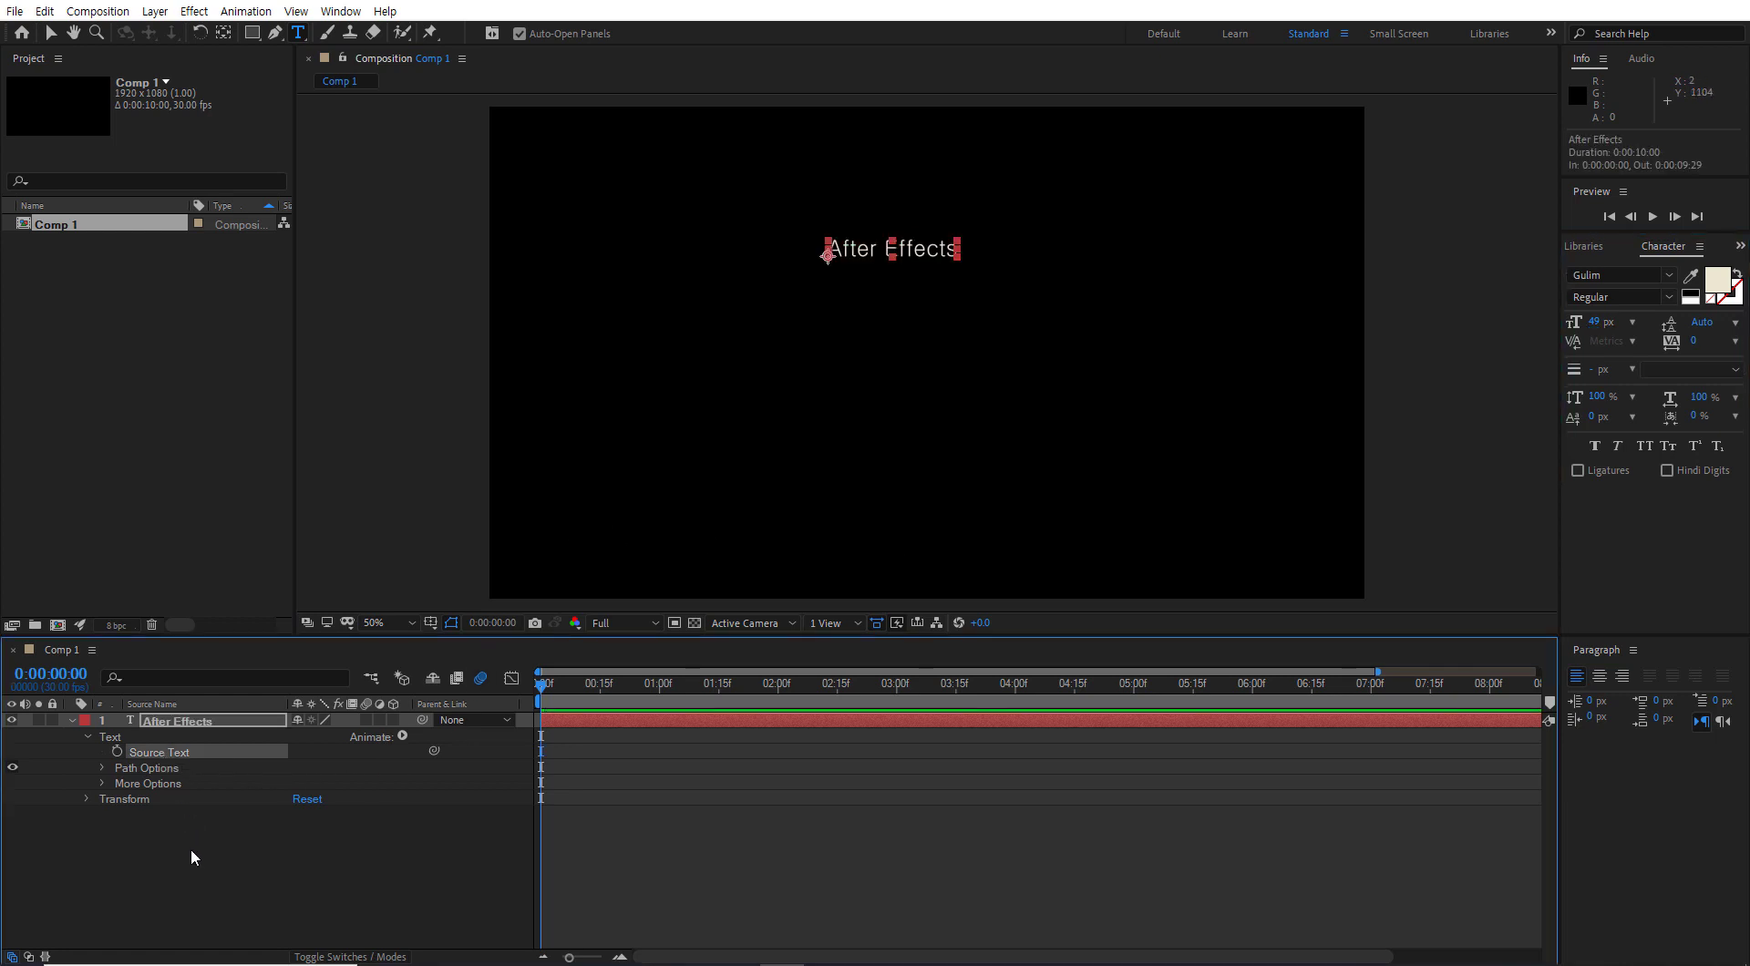
{"action": "left_click", "coordinate": [117, 752]}
{"action": "mouse_move", "coordinate": [545, 683]}
{"action": "left_mouse_down"}
{"action": "mouse_move", "coordinate": [581, 683]}
{"action": "mouse_move", "coordinate": [521, 689]}
{"action": "left_mouse_up"}
- At 0:00:01:00, replace the "After Effects" text with "Premiere" to add a second Source Text keyframe
{"action": "left_click_drag", "start_coordinate": [544, 685], "coordinate": [659, 687]}
{"action": "double_click", "coordinate": [854, 248]}
{"action": "left_click", "coordinate": [854, 248]}
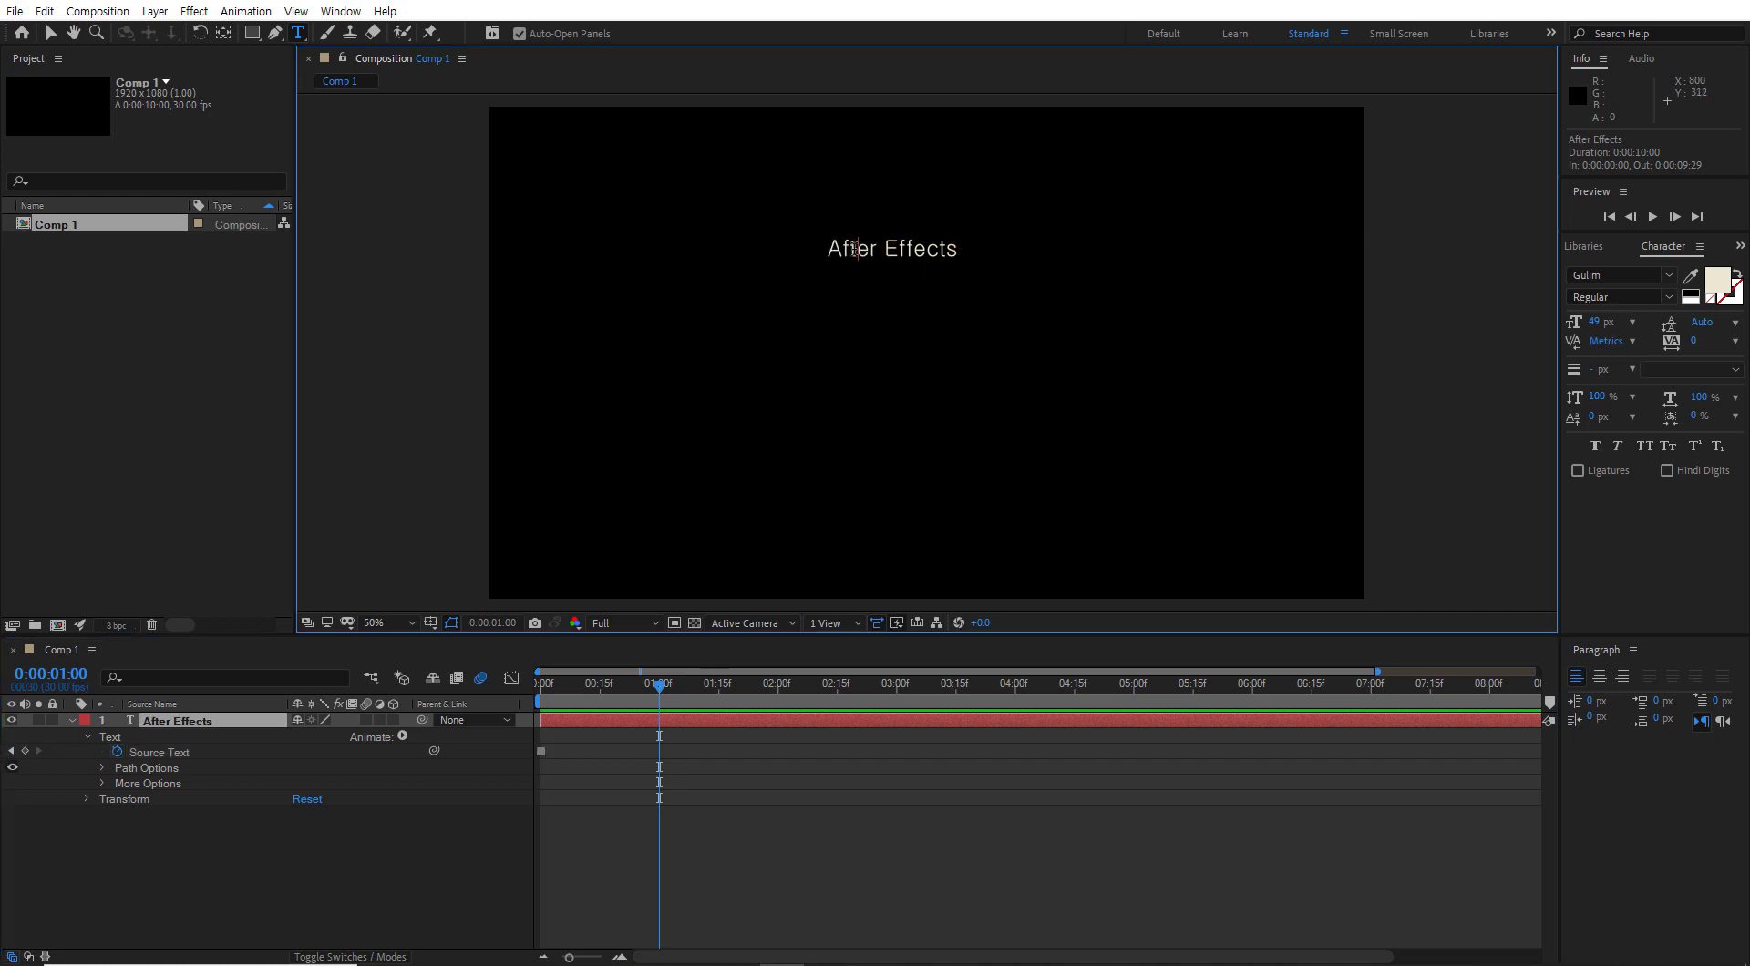
{"action": "key", "text": "shift+End"}
{"action": "key", "text": "BackSpace"}
{"action": "key", "text": "BackSpace"}
{"action": "key", "text": "BackSpace"}
{"action": "key", "text": "BackSpace"}
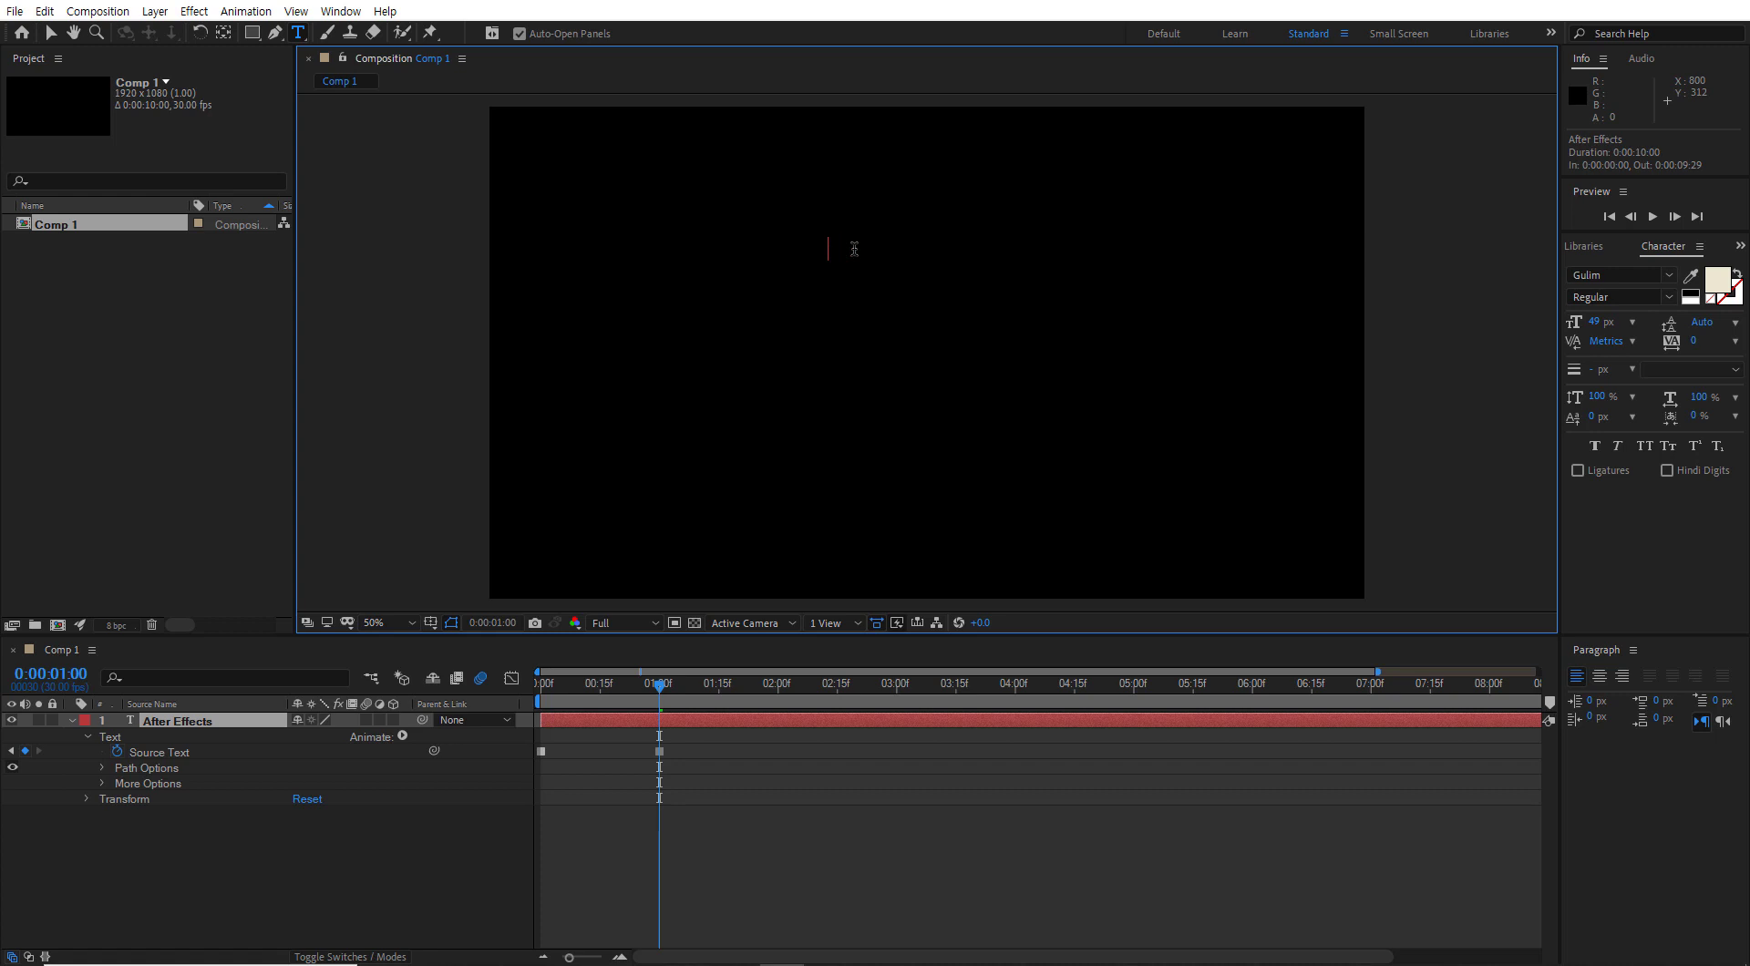
{"action": "type", "text": "Premiere"}
- Change the fill color of the "Premiere" text to yellow (E2C712)
{"action": "left_click_drag", "start_coordinate": [921, 250], "coordinate": [820, 251]}
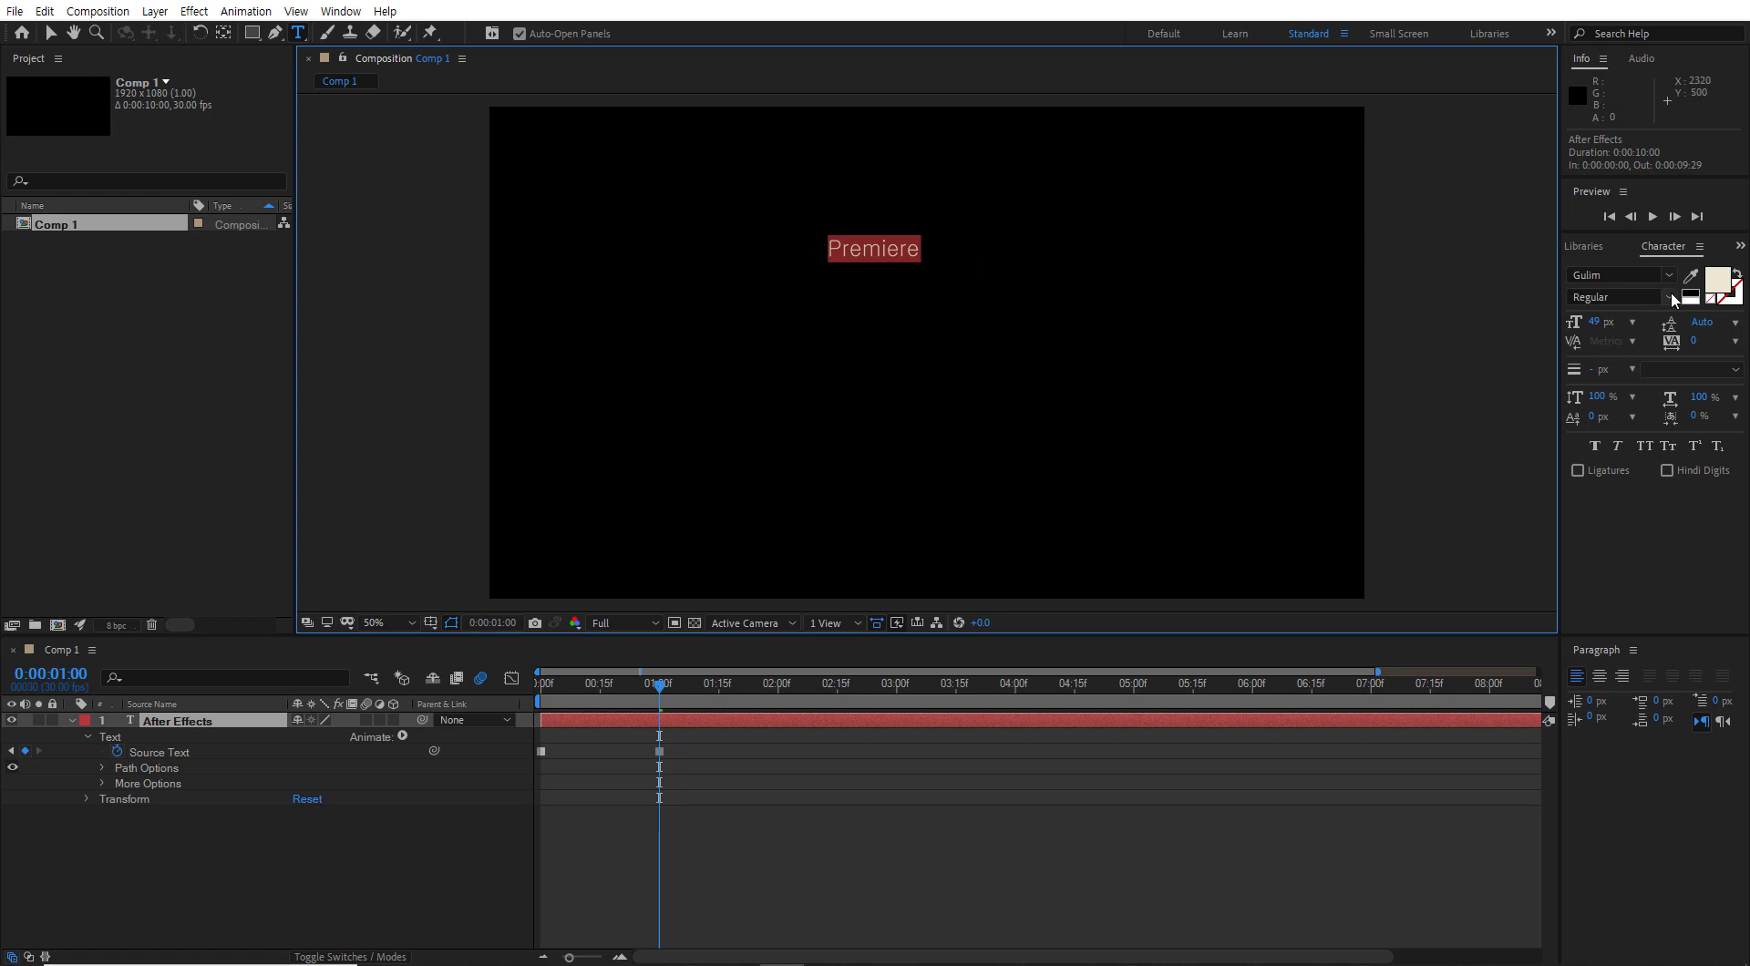
{"action": "left_click", "coordinate": [1717, 279]}
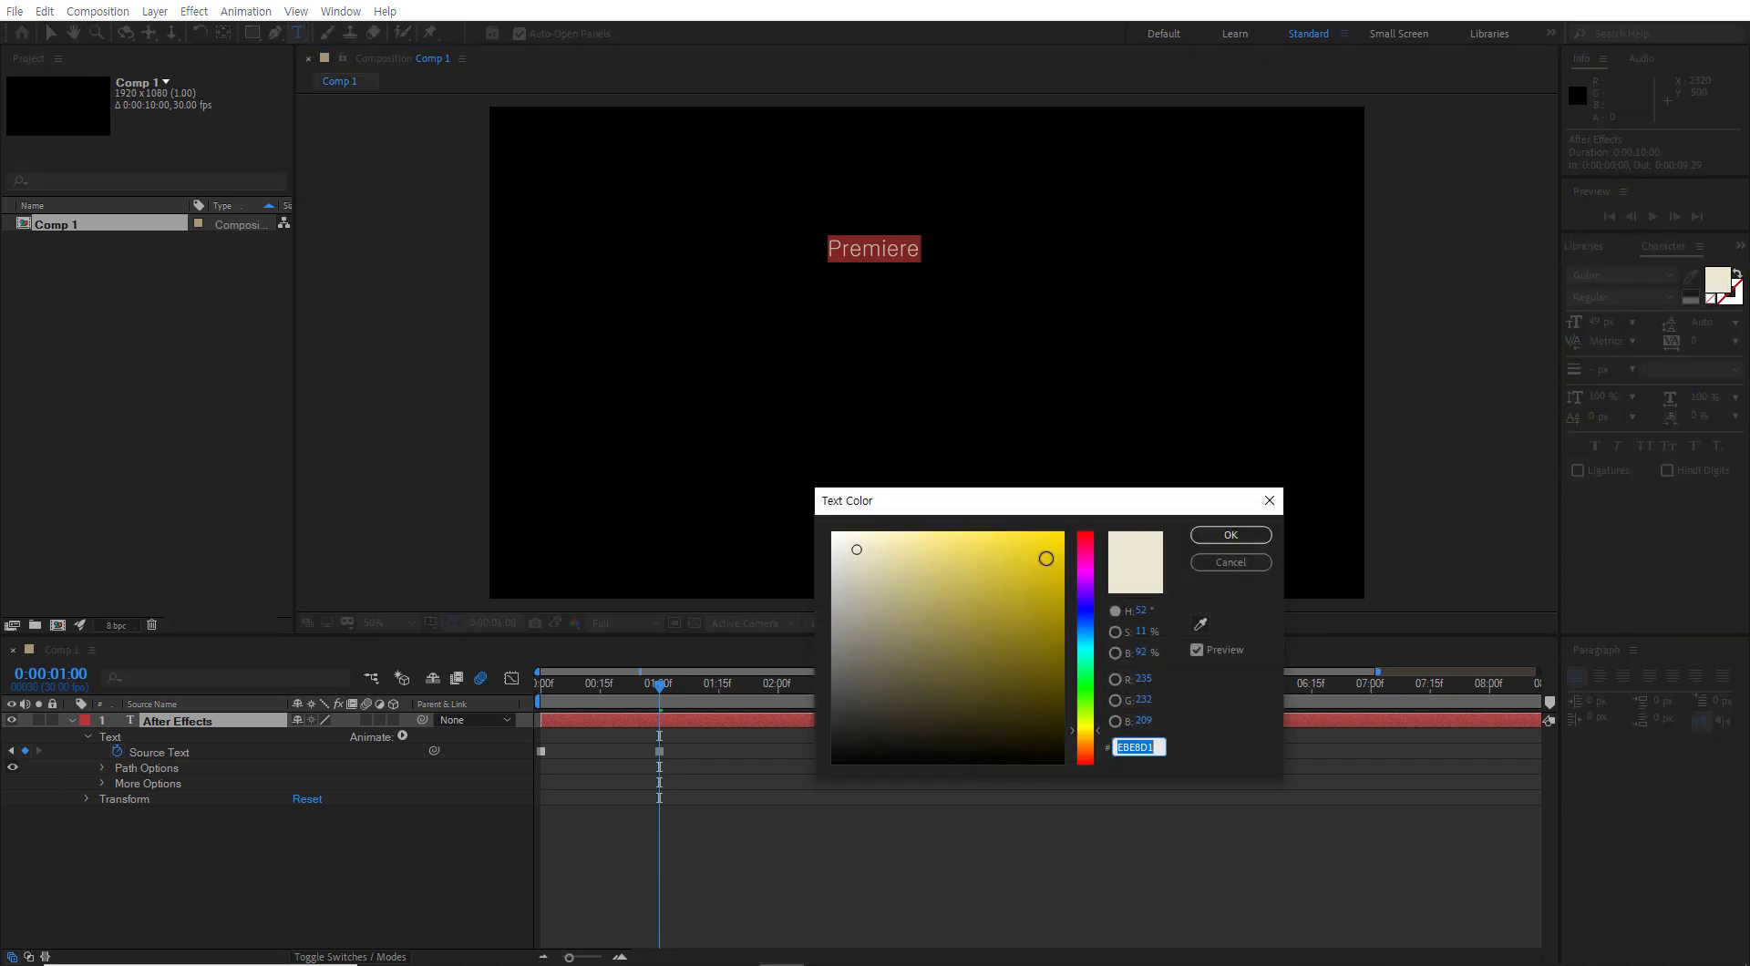
{"action": "left_click", "coordinate": [1048, 557]}
{"action": "left_click", "coordinate": [1230, 535]}
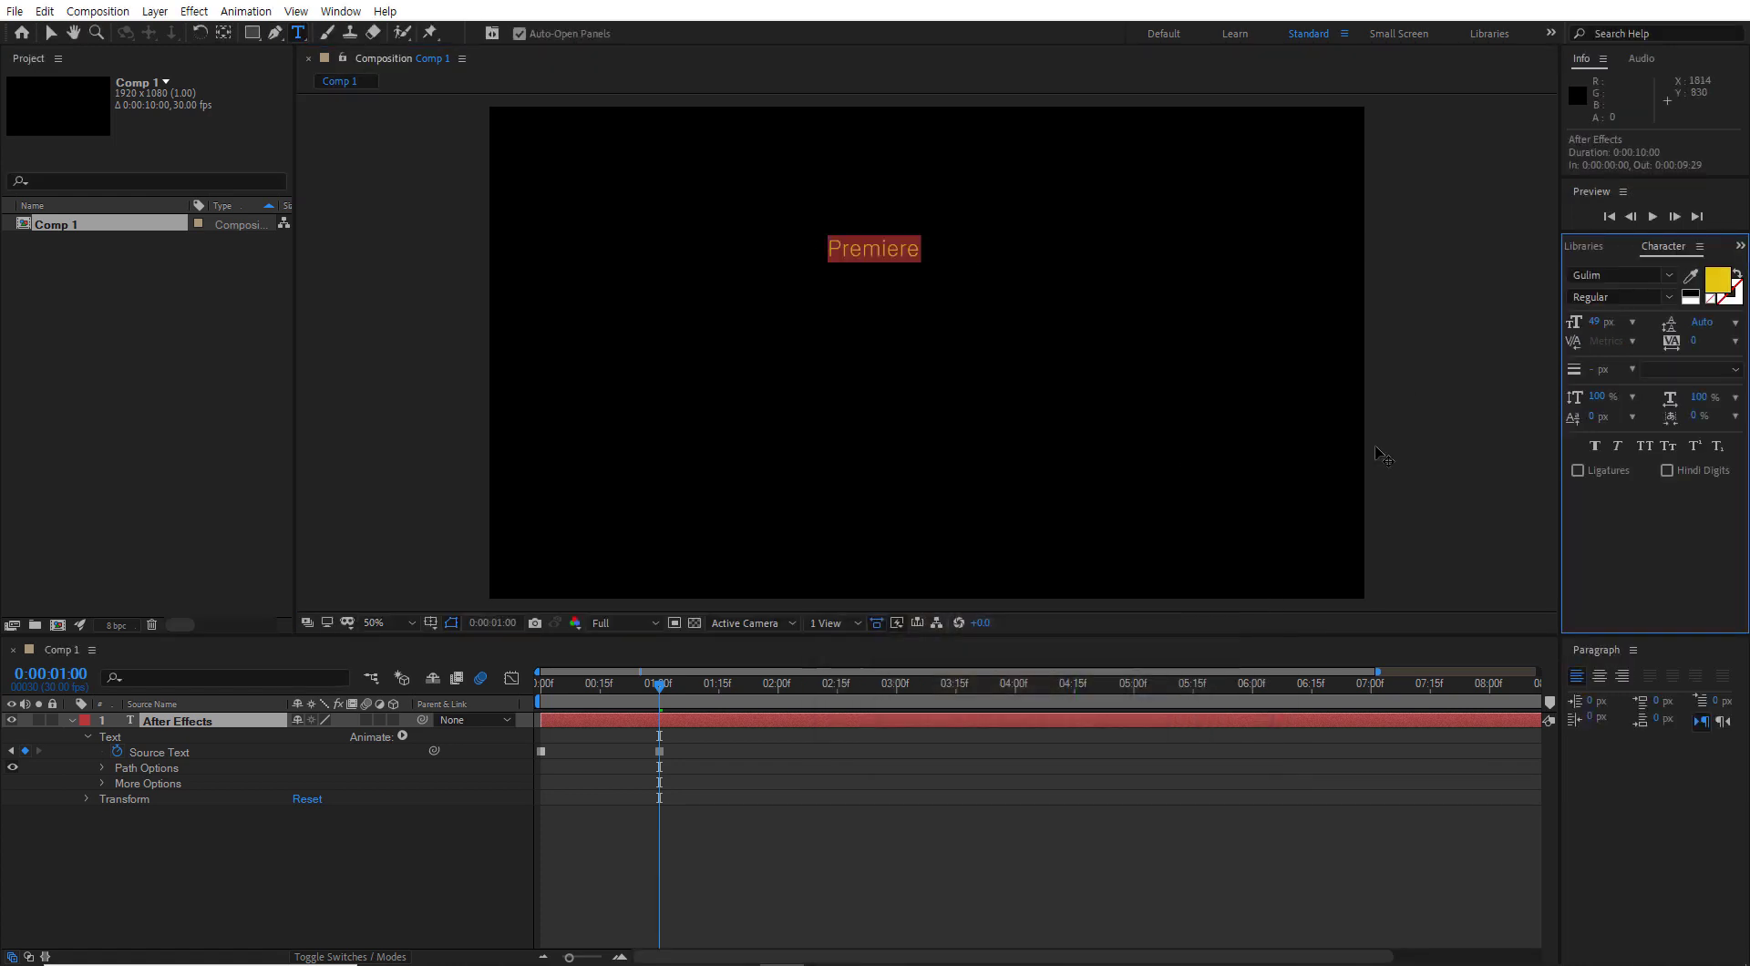
- Set the font of the "Premiere" text to Britannic Bold
{"action": "left_click", "coordinate": [1617, 274]}
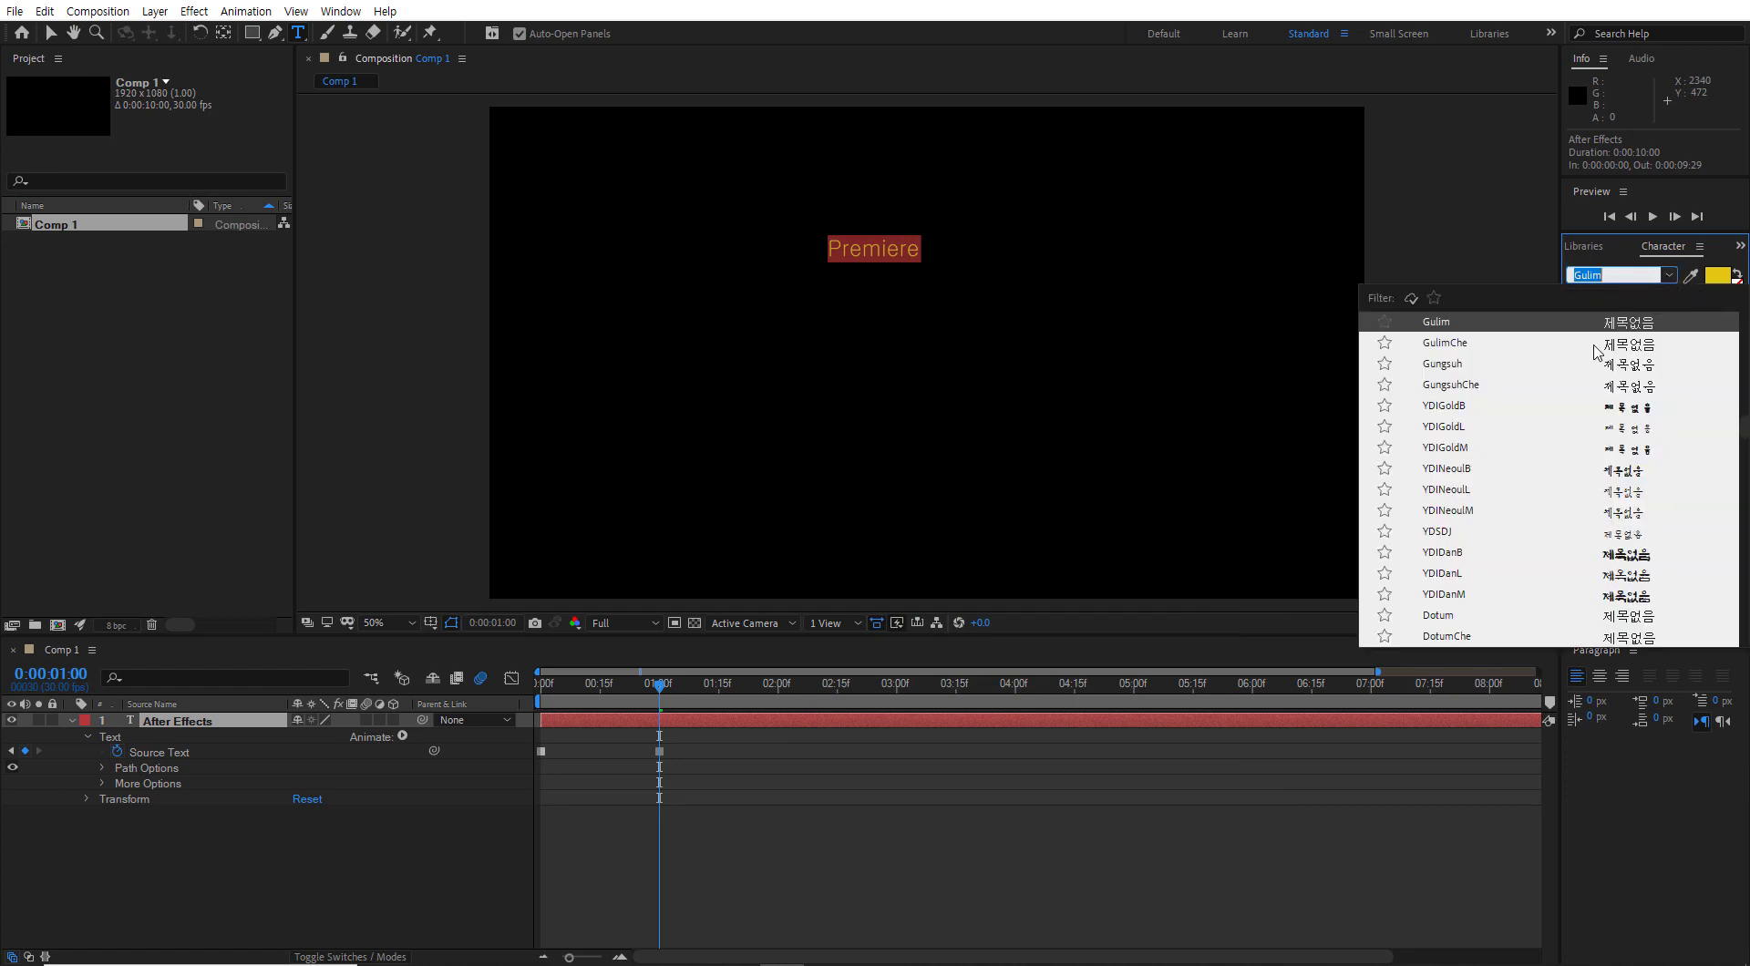
{"action": "scroll", "coordinate": [1616, 542], "scroll_direction": "down", "scroll_amount": 4}
{"action": "scroll", "coordinate": [1615, 542], "scroll_direction": "down", "scroll_amount": 8}
{"action": "scroll", "coordinate": [1615, 541], "scroll_direction": "down", "scroll_amount": 8}
{"action": "scroll", "coordinate": [1616, 540], "scroll_direction": "down", "scroll_amount": 5}
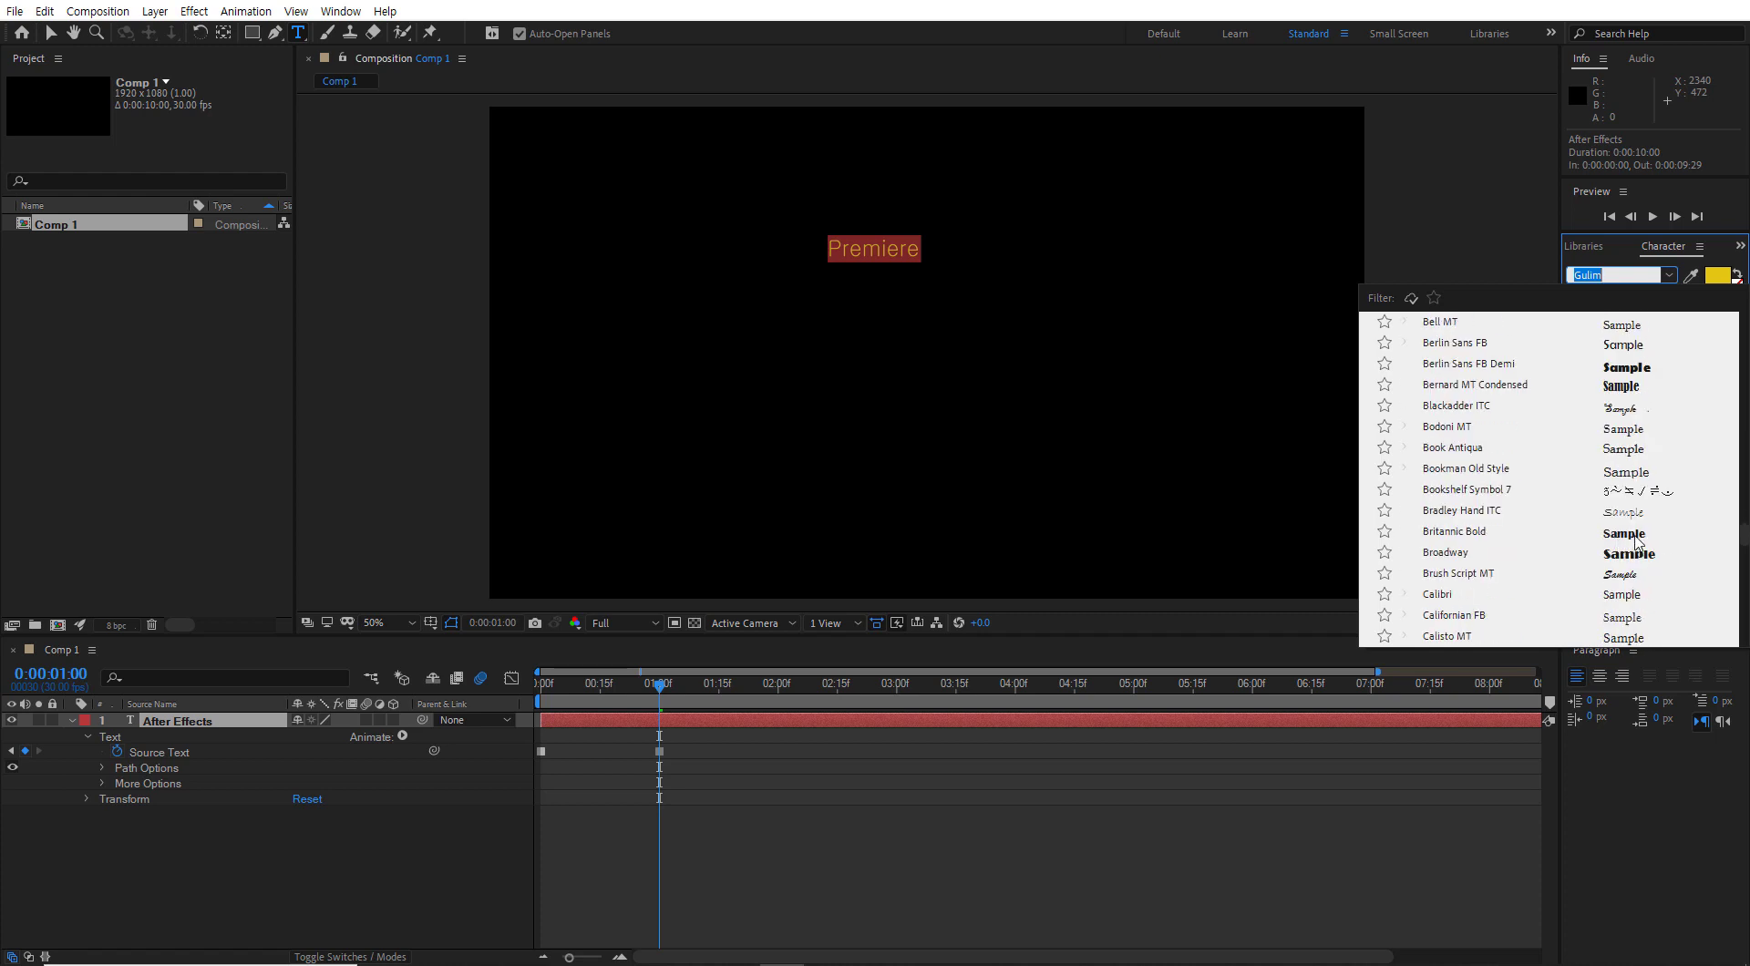
{"action": "left_click", "coordinate": [1634, 536]}
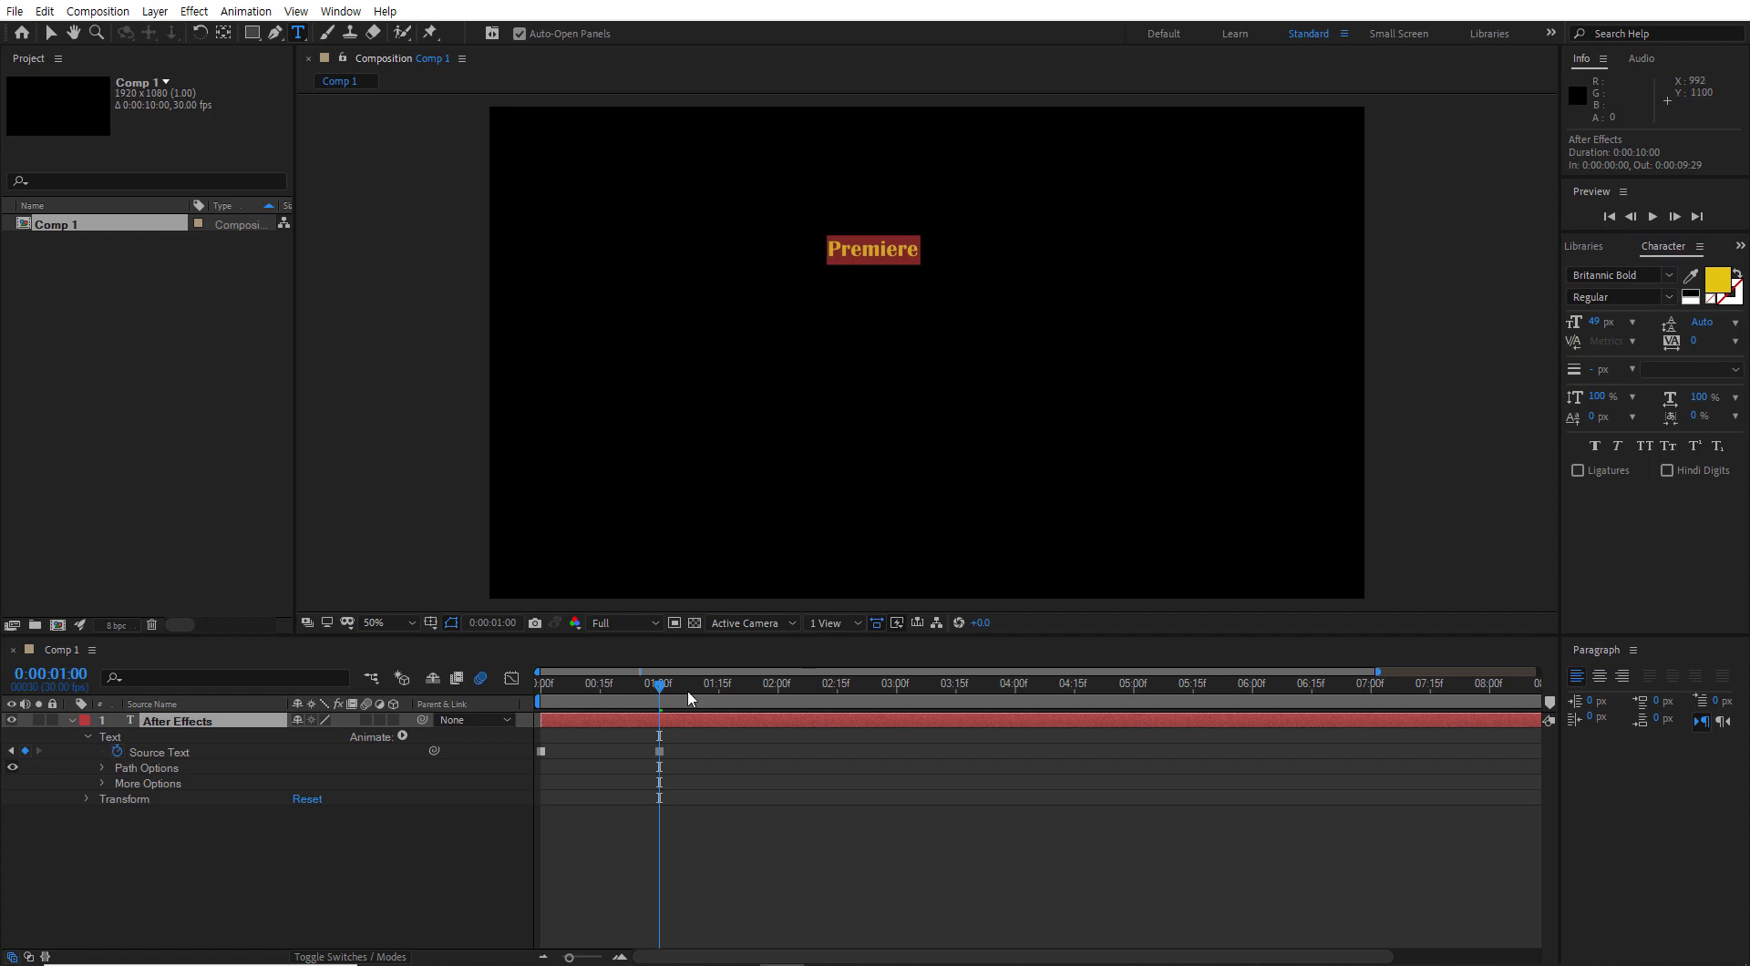
- At 0:00:02:00, replace the "Premiere" text with "Photoshop" to add a third Source Text keyframe
{"action": "left_click_drag", "start_coordinate": [661, 686], "coordinate": [780, 690]}
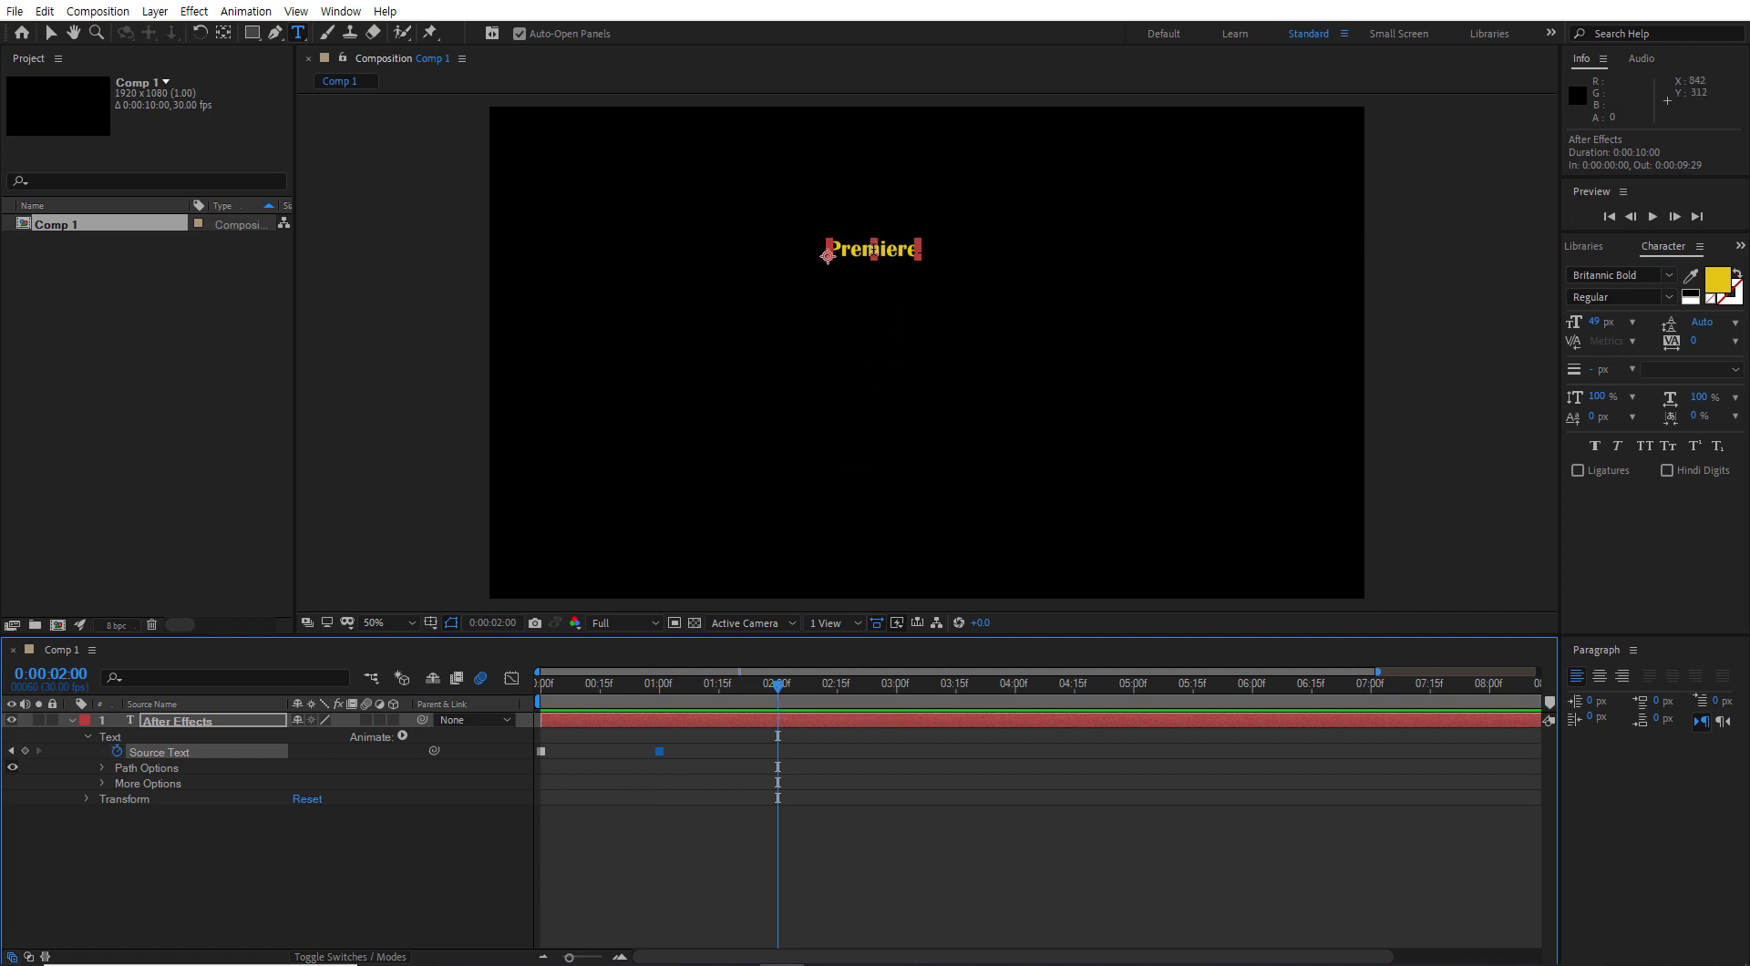
{"action": "double_click", "coordinate": [873, 248]}
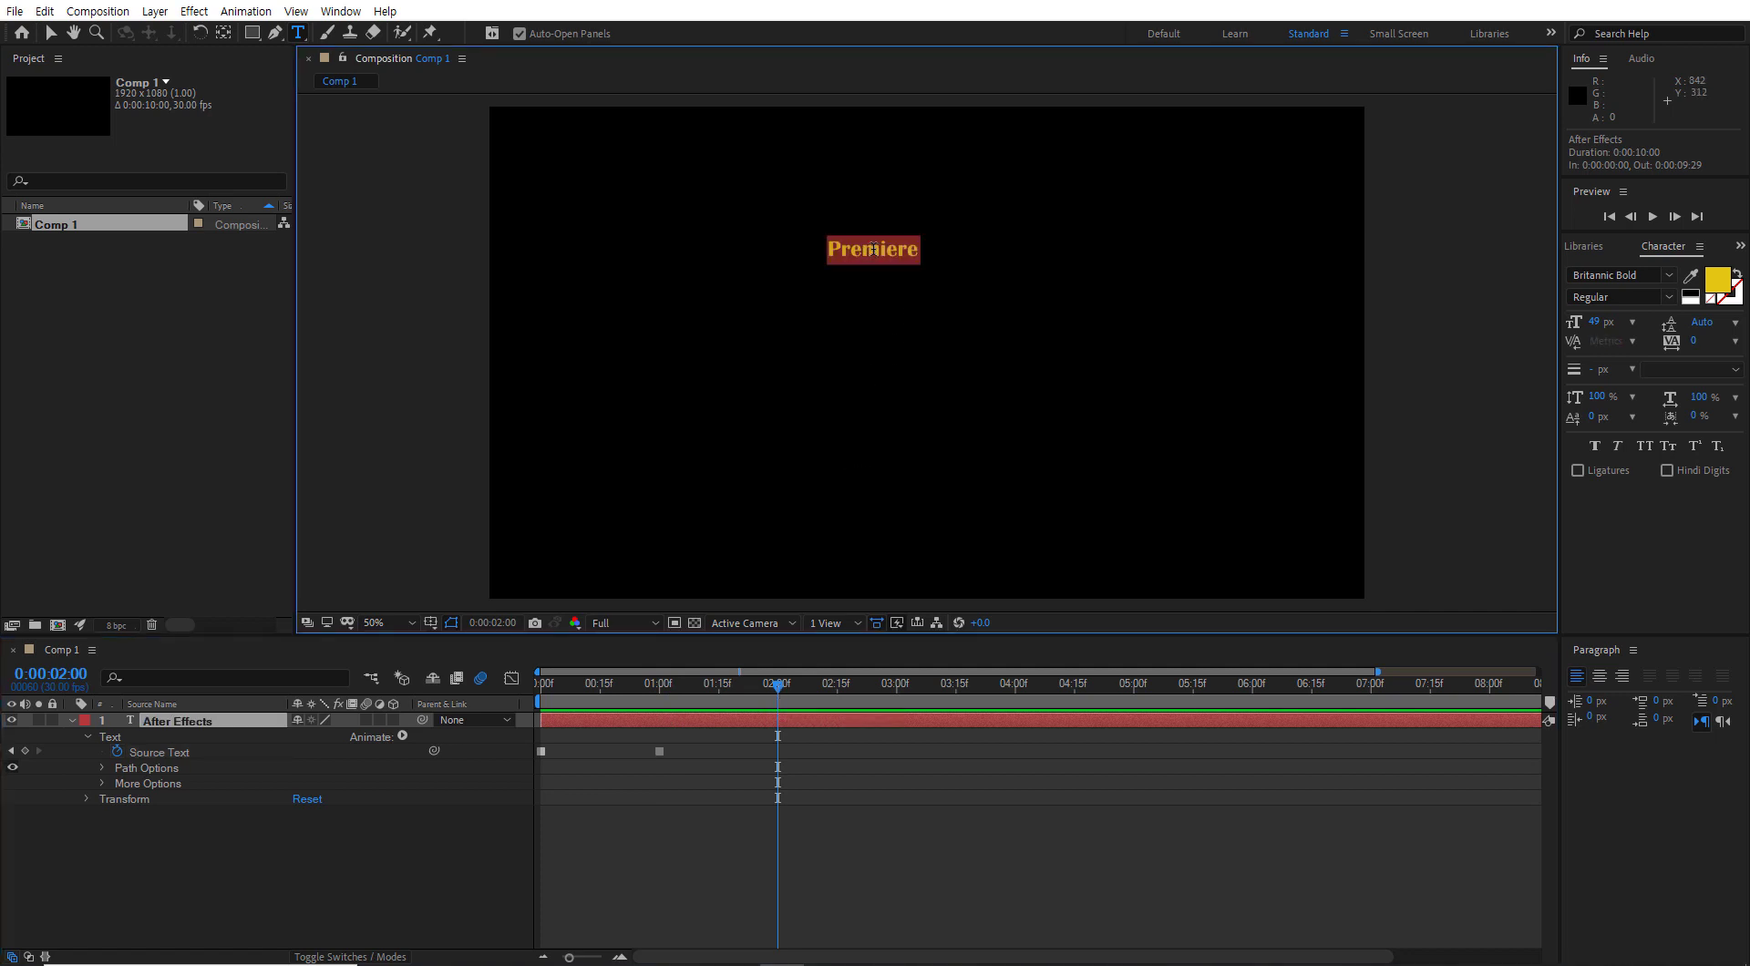
{"action": "type", "text": "Pho"}
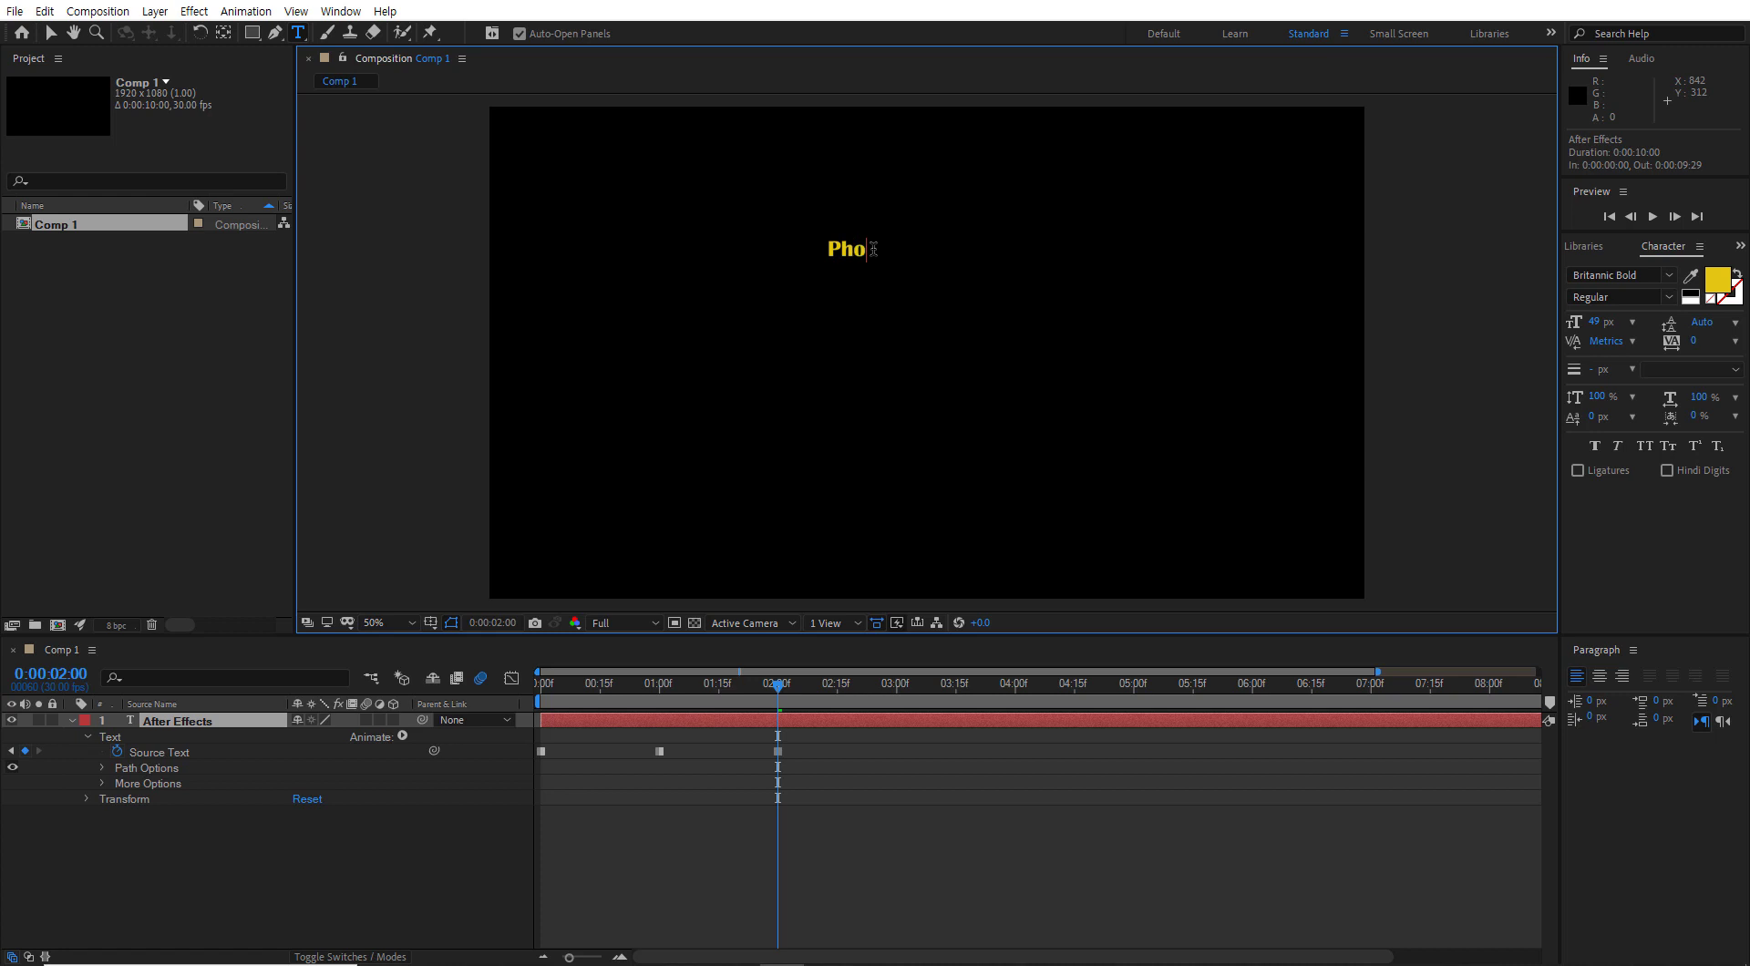
{"action": "type", "text": "toshop"}
{"action": "left_click", "coordinate": [777, 751]}
- Scrub the timeline from the start to just before 2 seconds to review the text changes
{"action": "left_click_drag", "start_coordinate": [777, 683], "coordinate": [538, 681]}
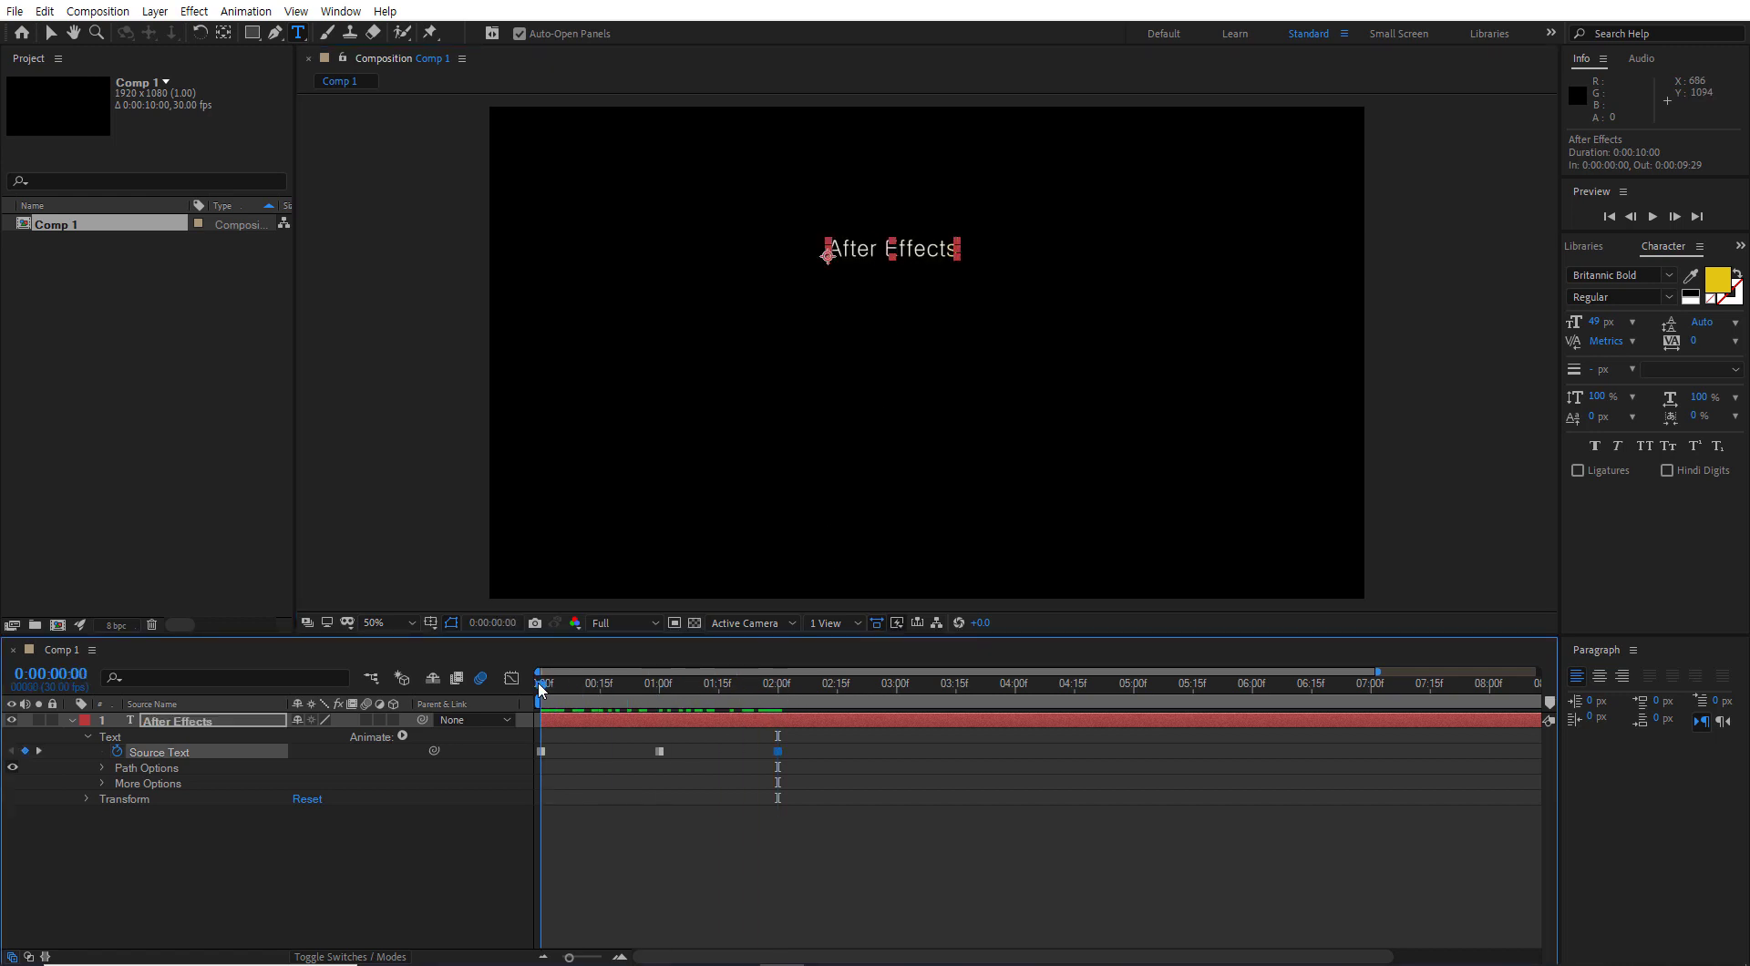
{"action": "left_click_drag", "start_coordinate": [537, 680], "coordinate": [764, 699]}
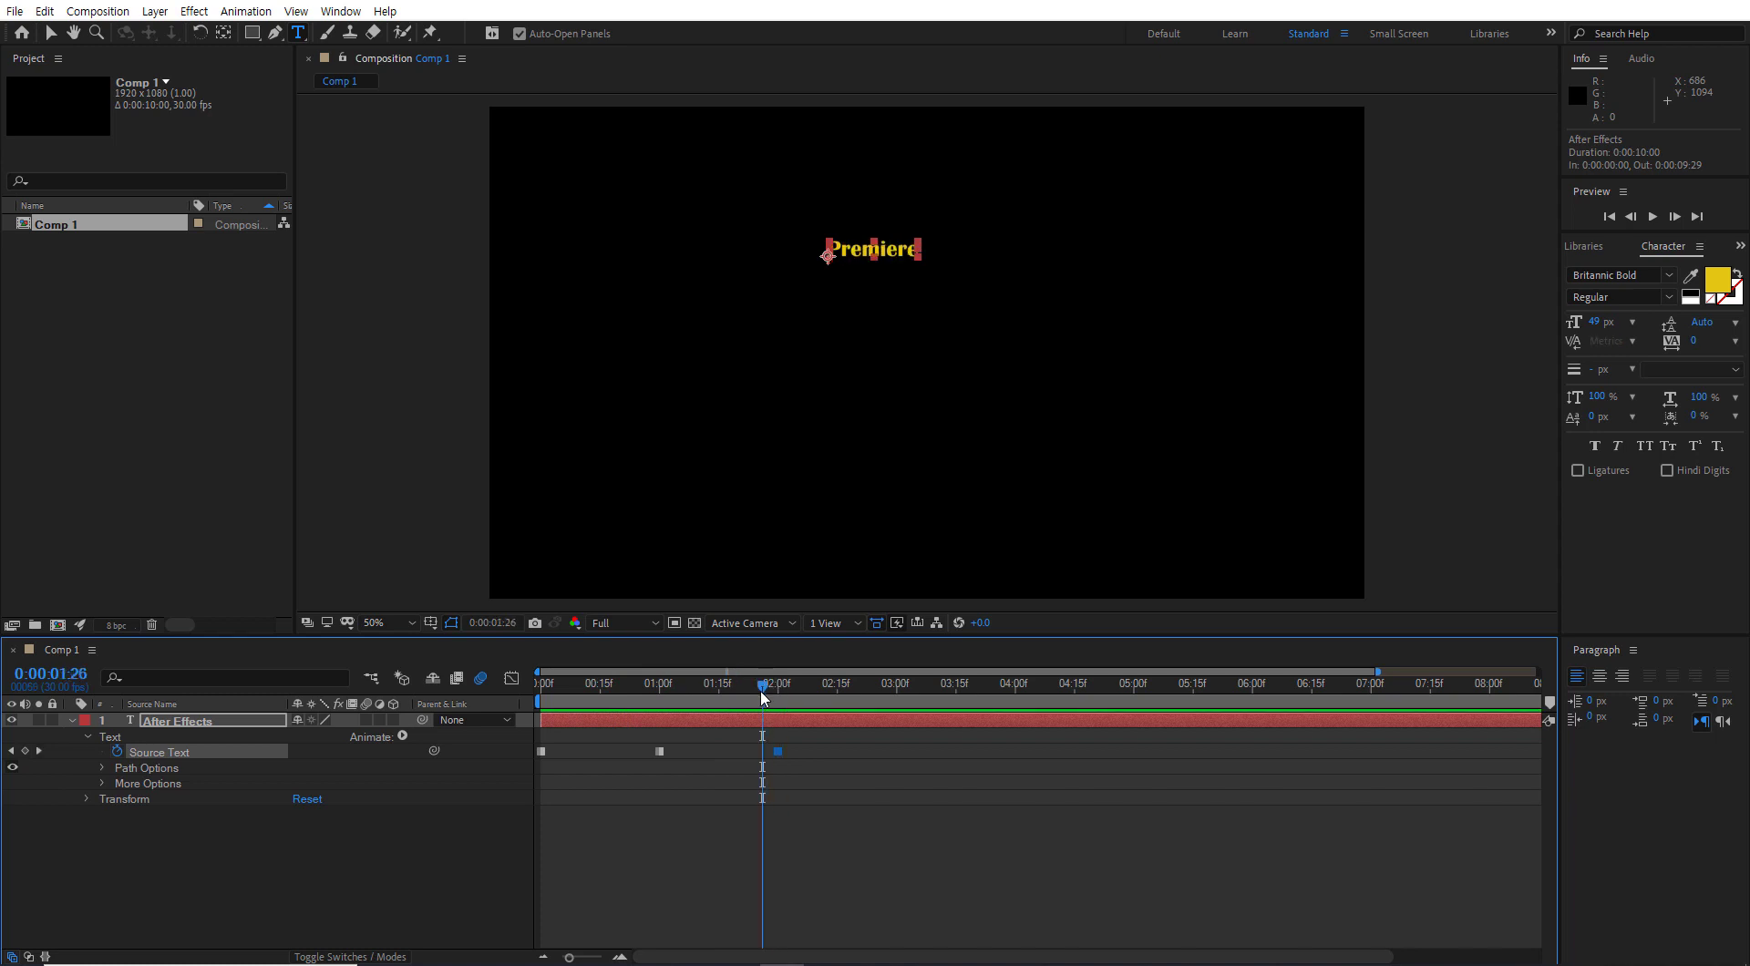
- At the 2-second keyframe, change the fill color of the "Photoshop" text to magenta (E212AF)
{"action": "key", "text": "k"}
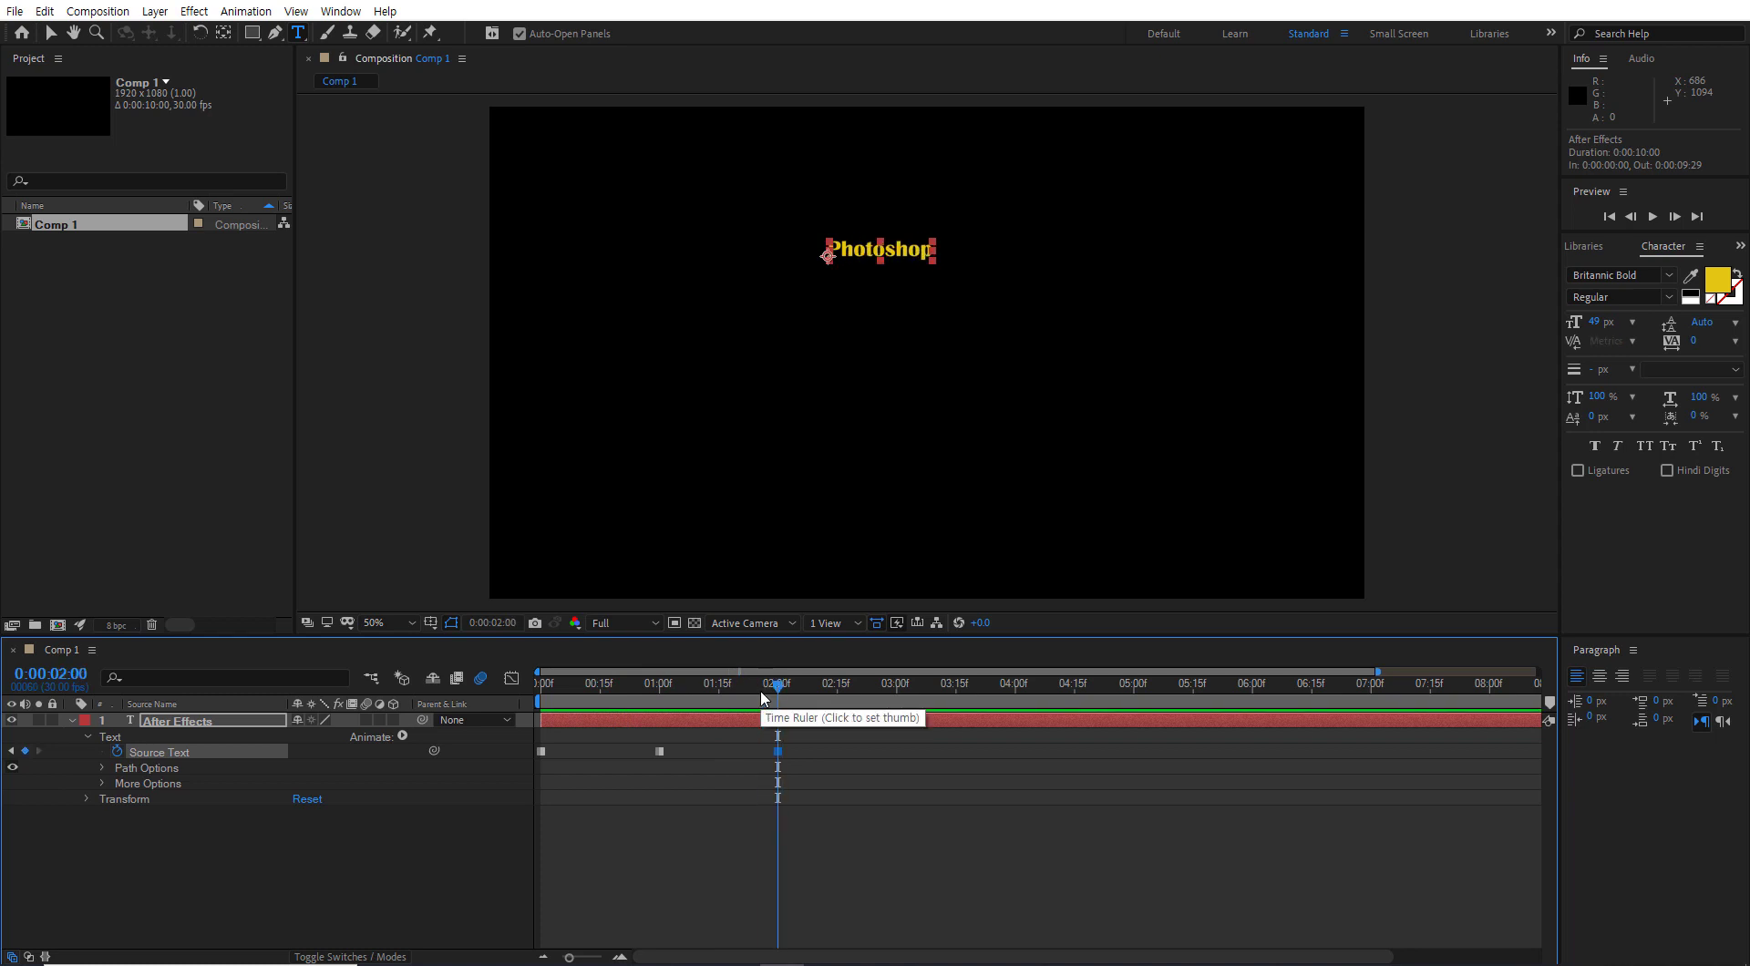
{"action": "double_click", "coordinate": [909, 248]}
{"action": "left_click", "coordinate": [1718, 283]}
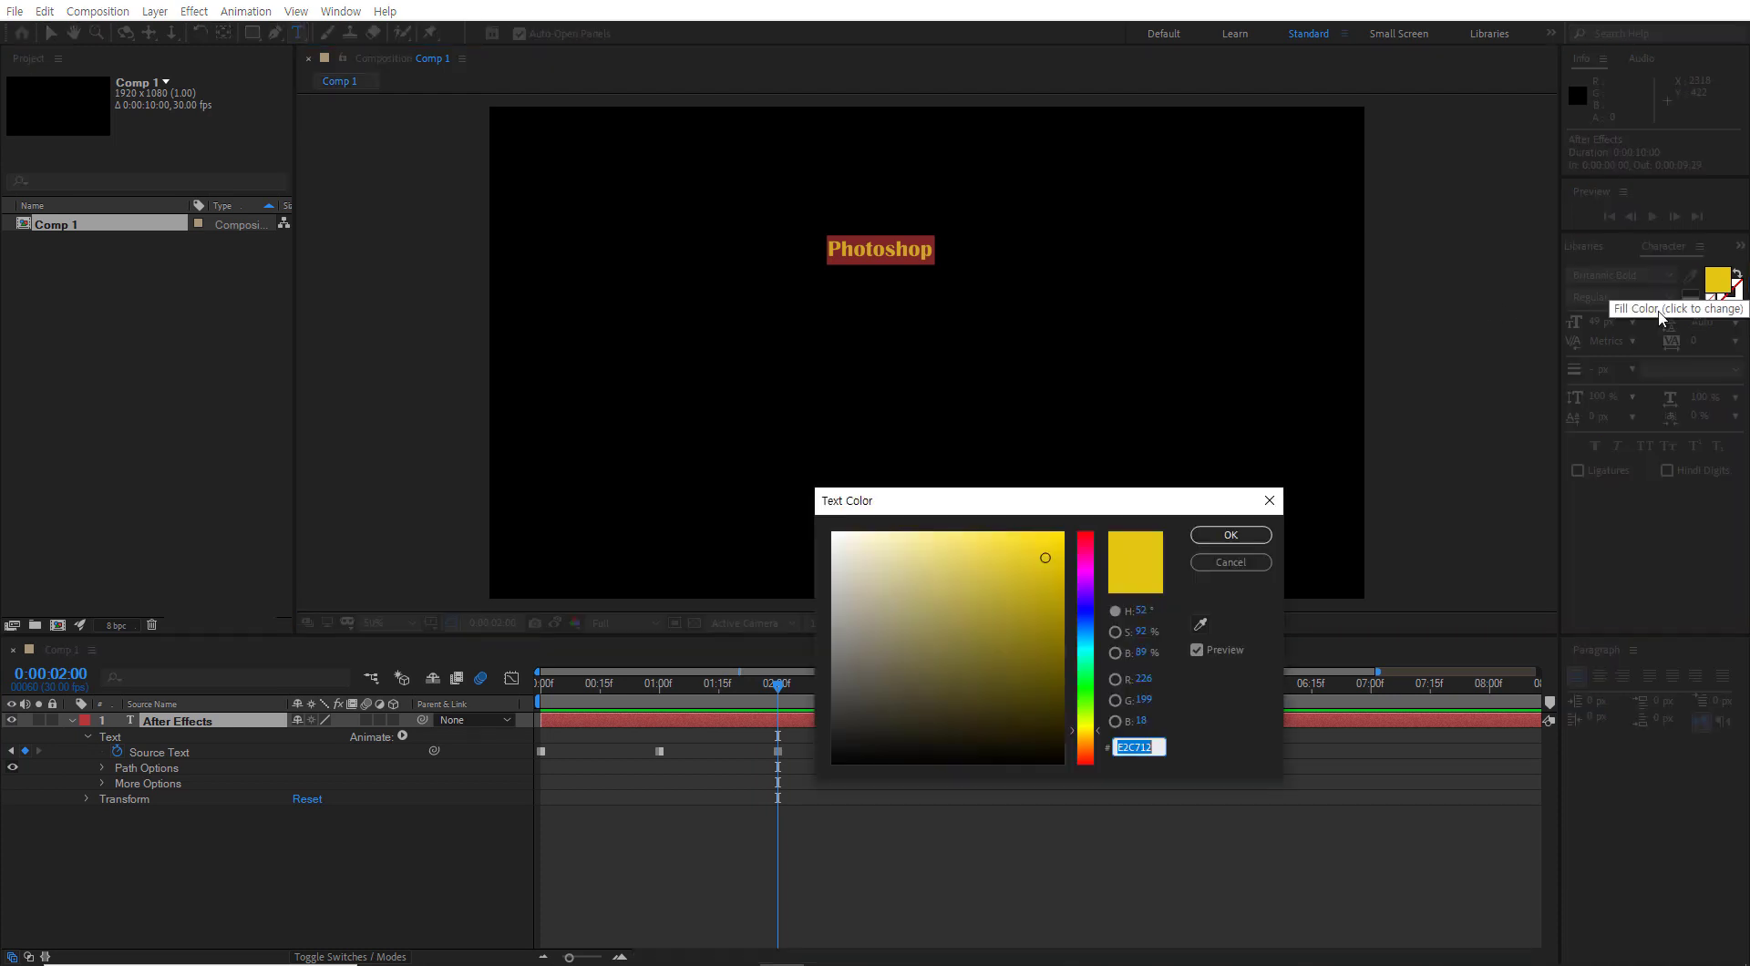
{"action": "left_click", "coordinate": [1086, 564]}
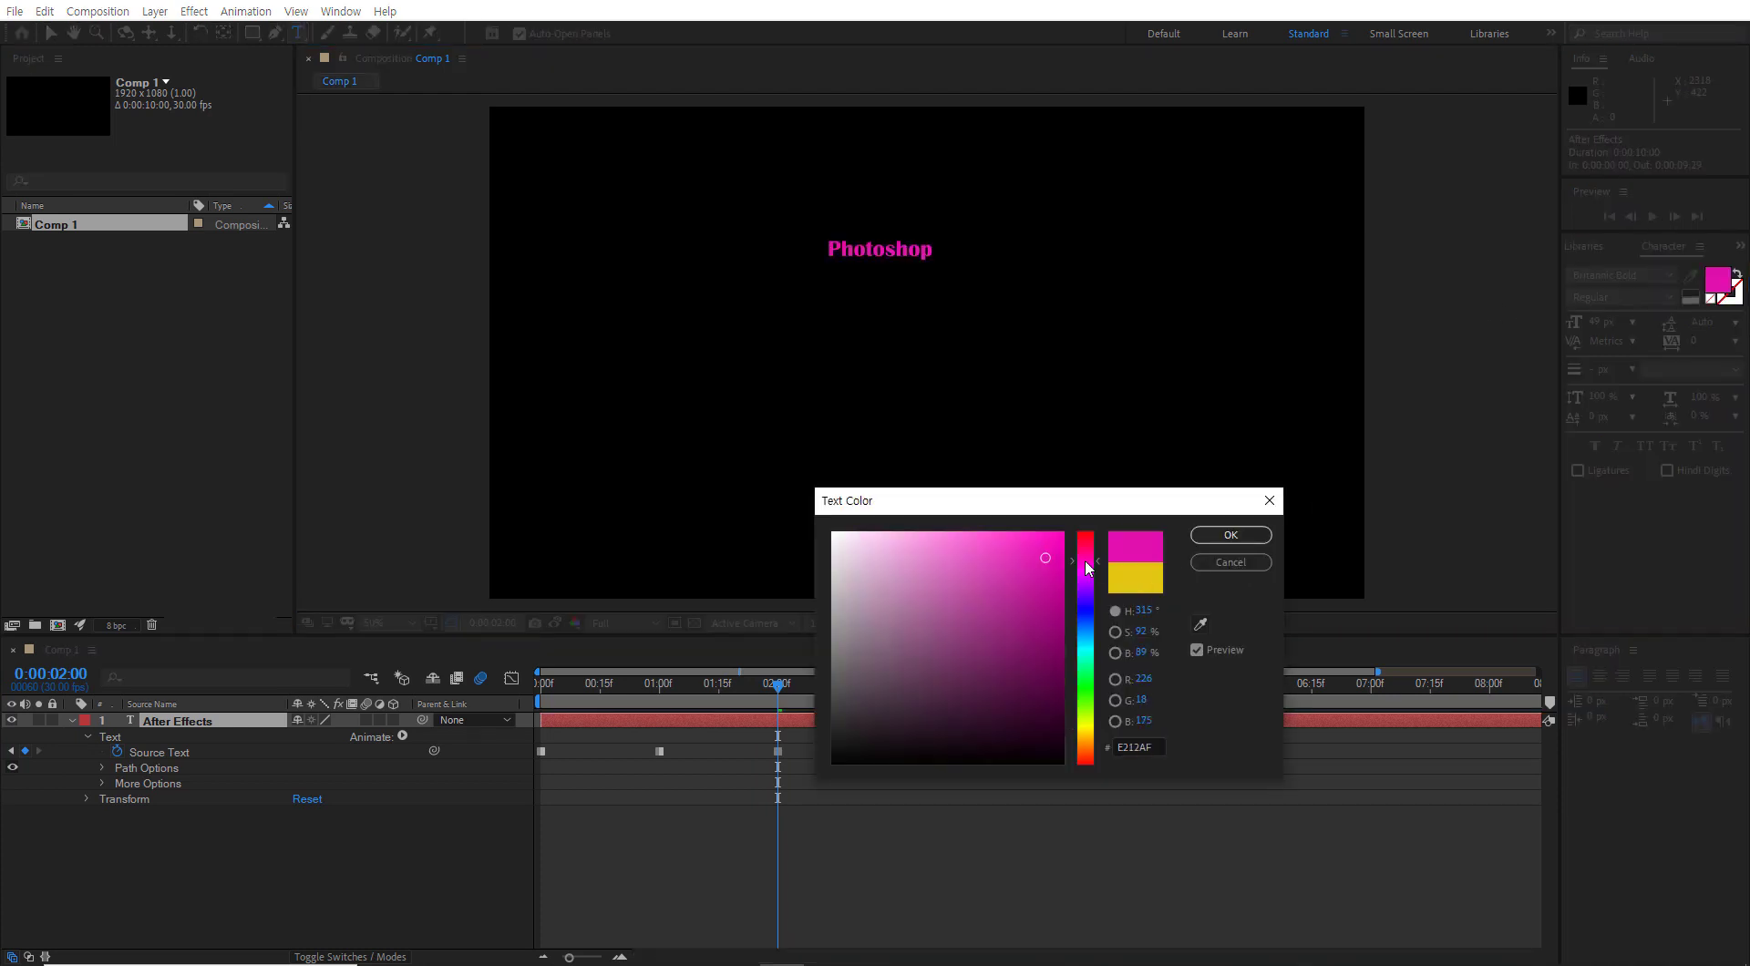
{"action": "left_click", "coordinate": [1217, 537]}
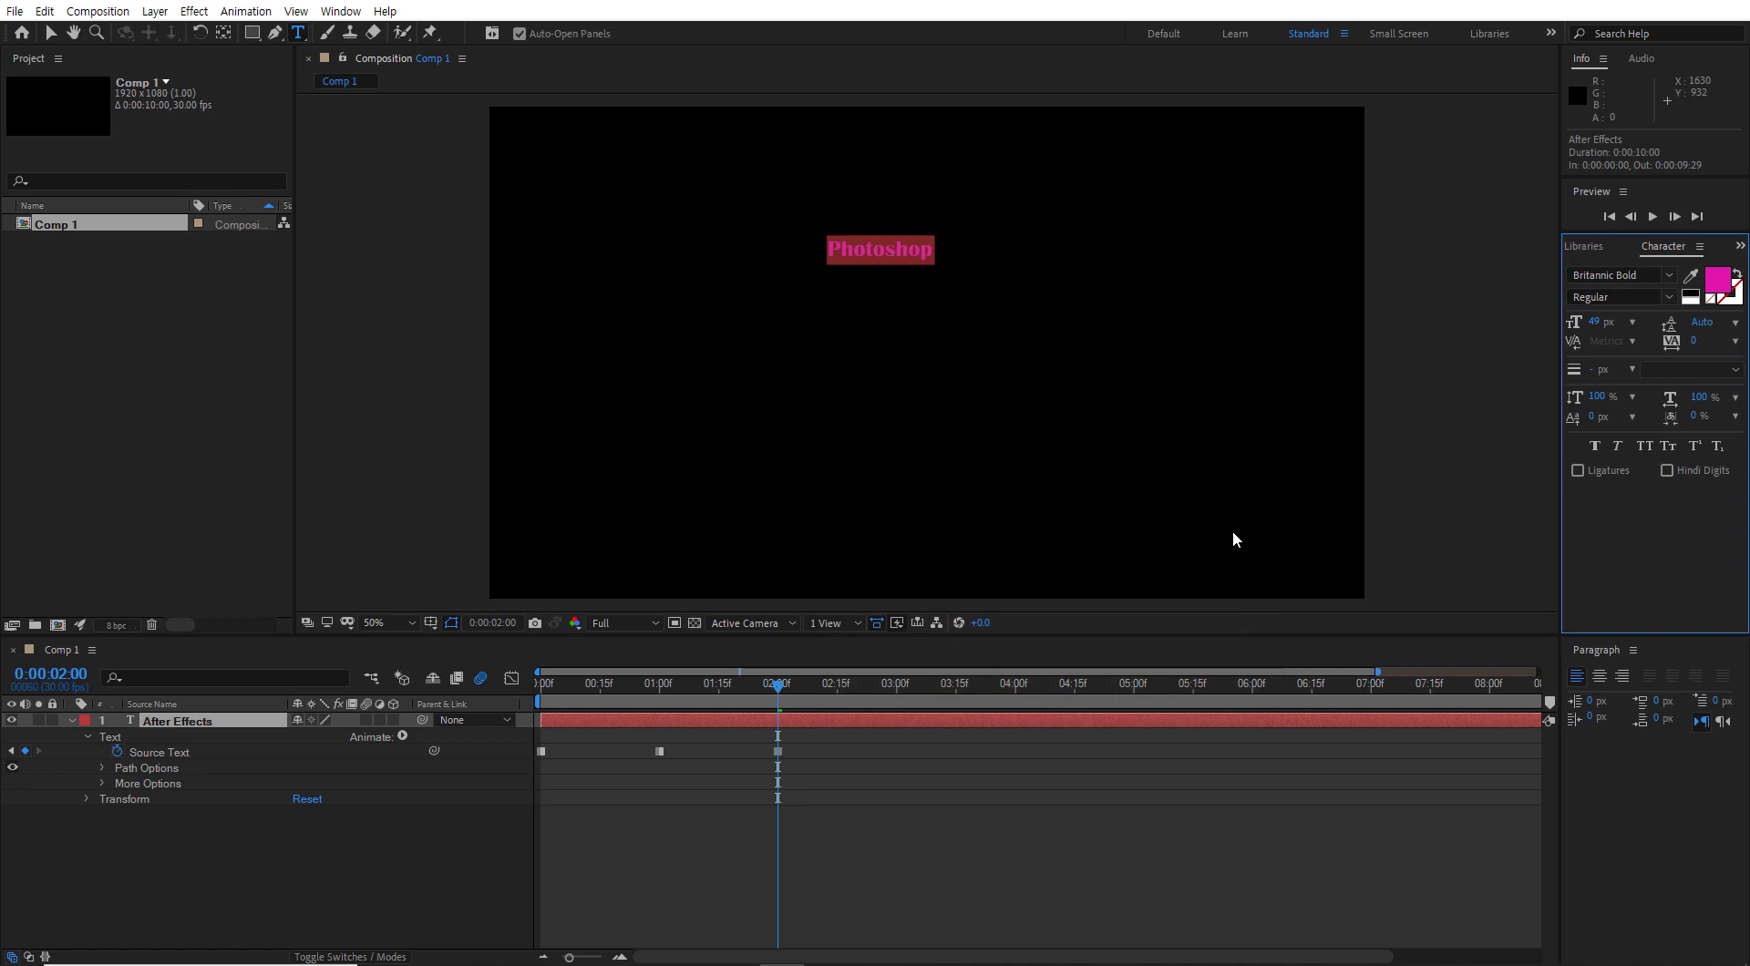
- Set the font size of the "Photoshop" text to 60 px
{"action": "left_click", "coordinate": [1595, 324]}
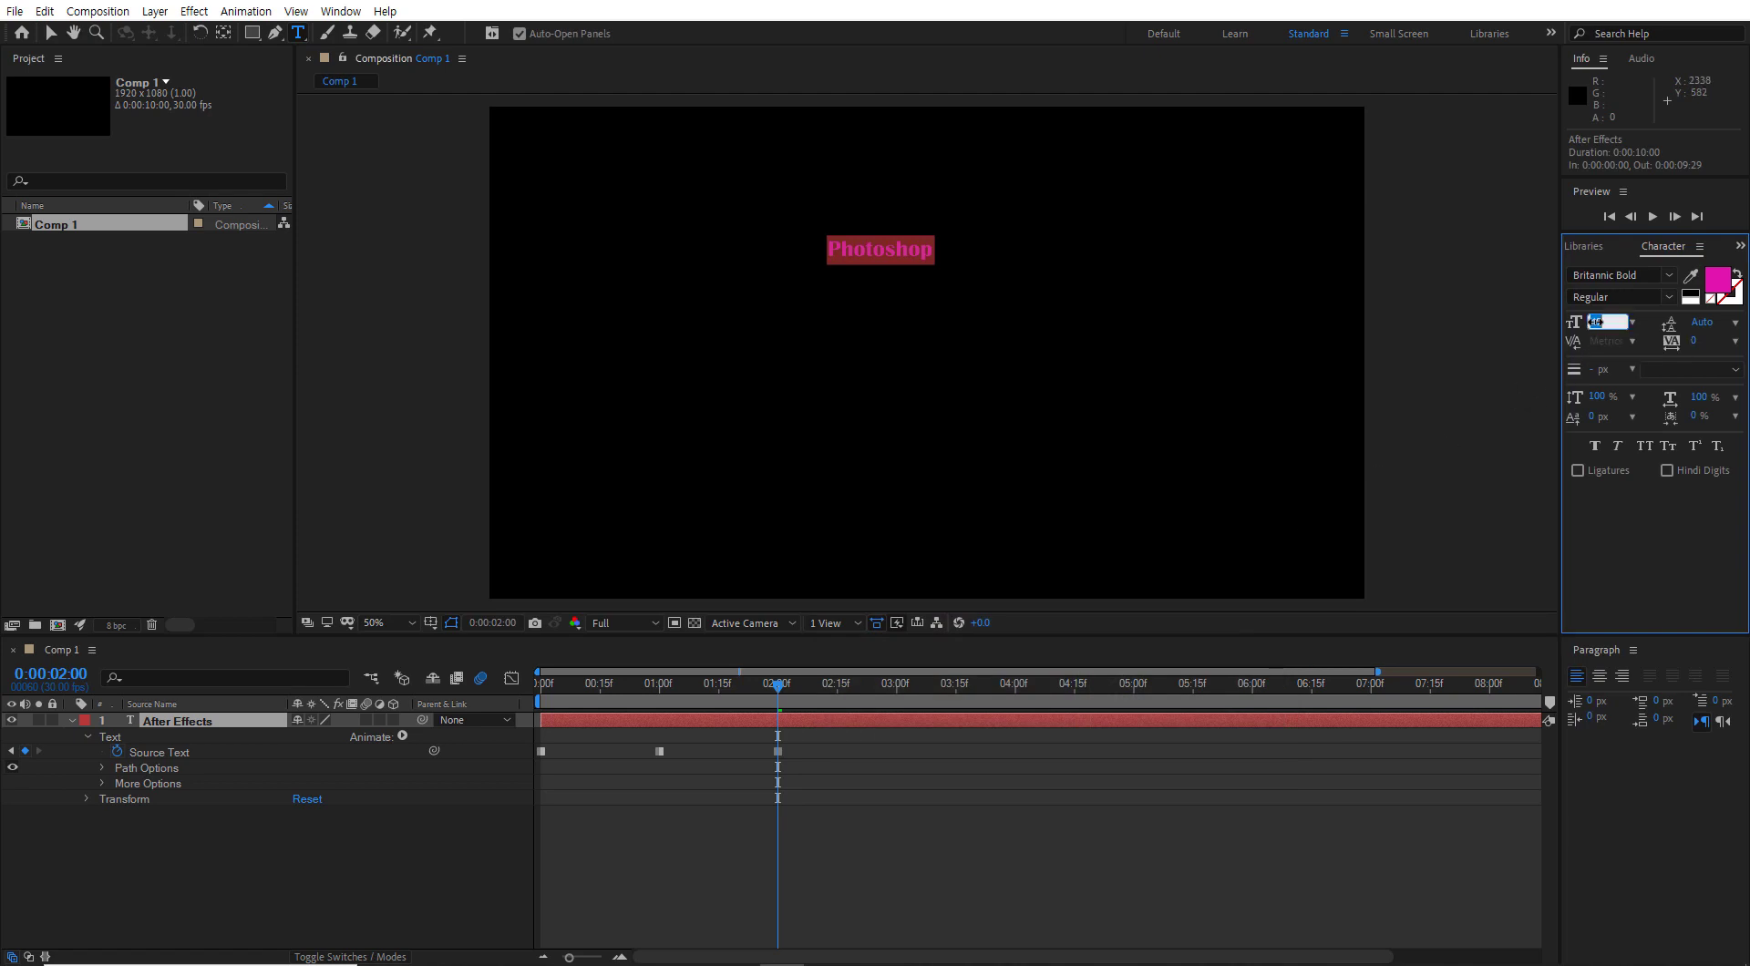
{"action": "type", "text": "60"}
{"action": "key", "text": "Return"}
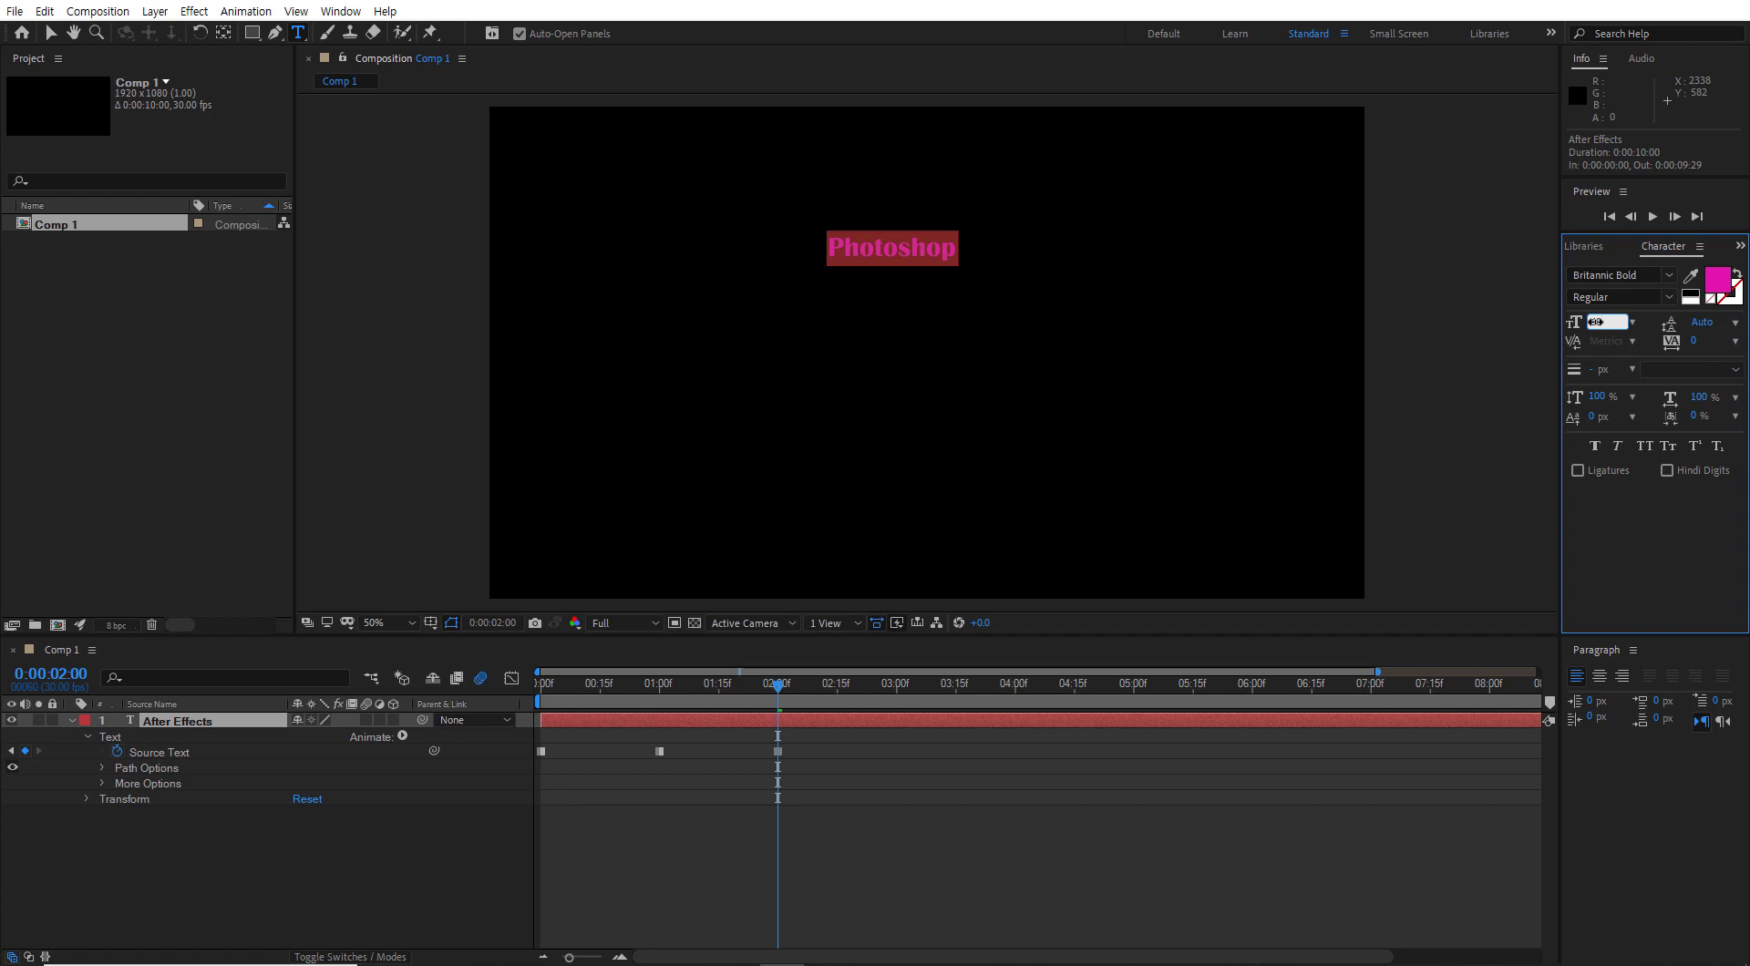
{"action": "left_click", "coordinate": [1422, 321]}
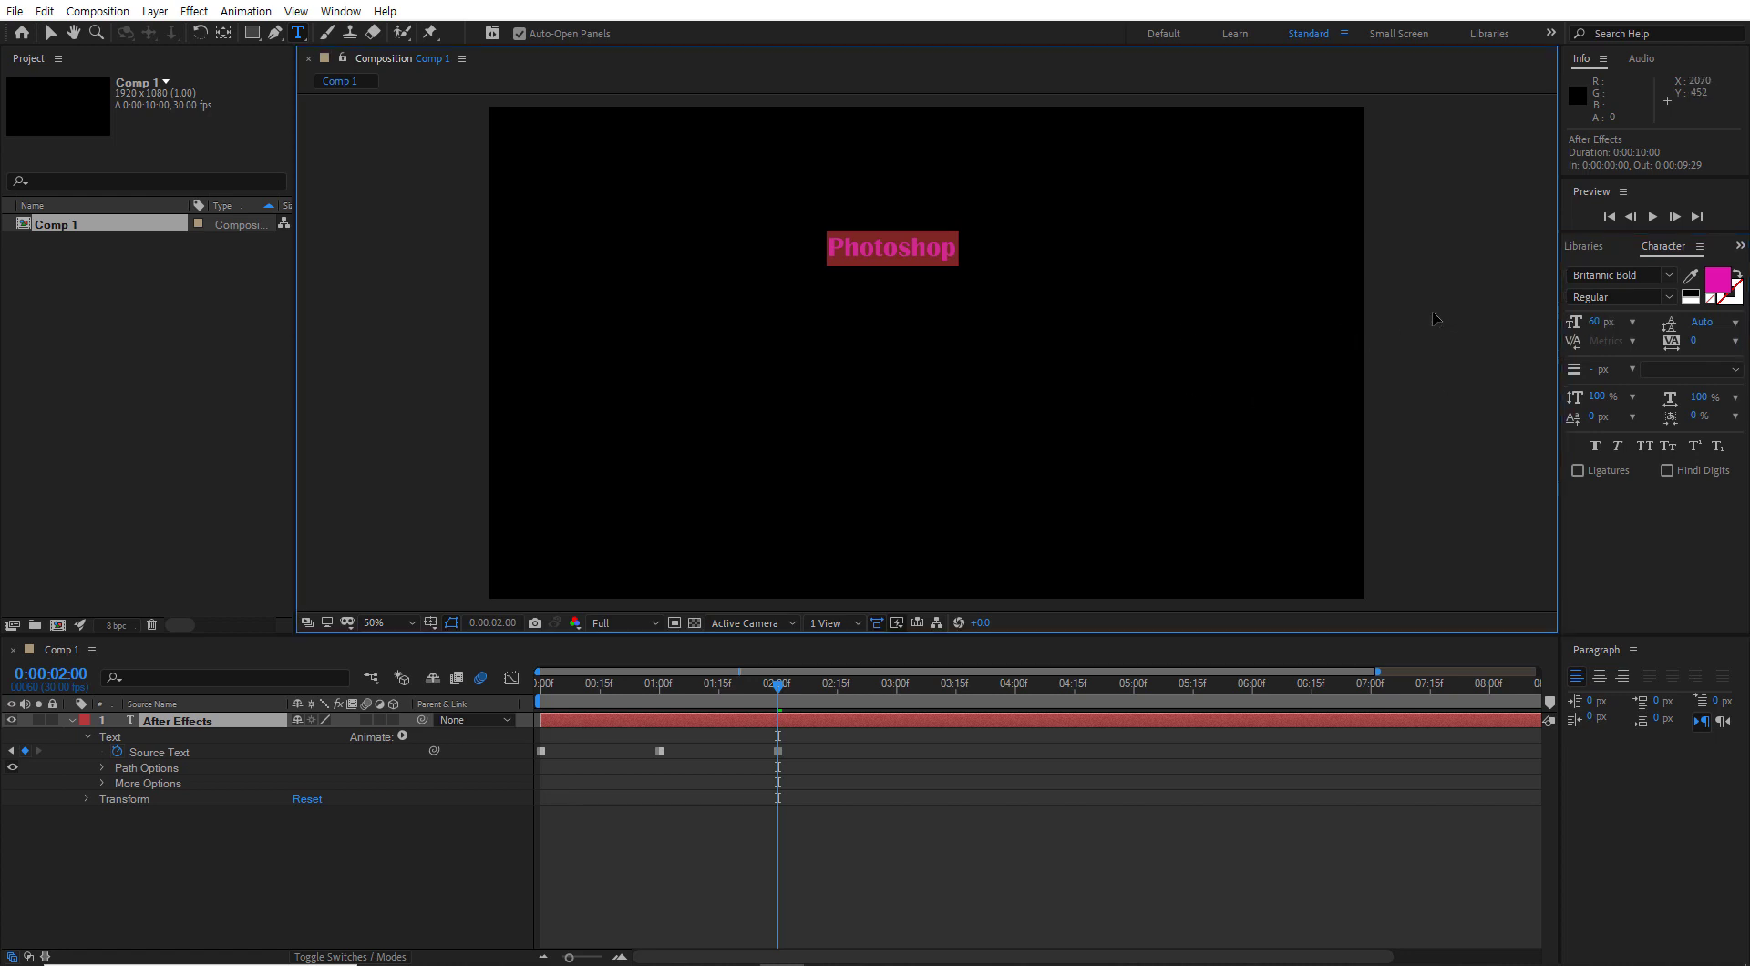
- Preview the Source Text animation from the start of the composition to about 3 seconds
{"action": "left_click", "coordinate": [798, 693]}
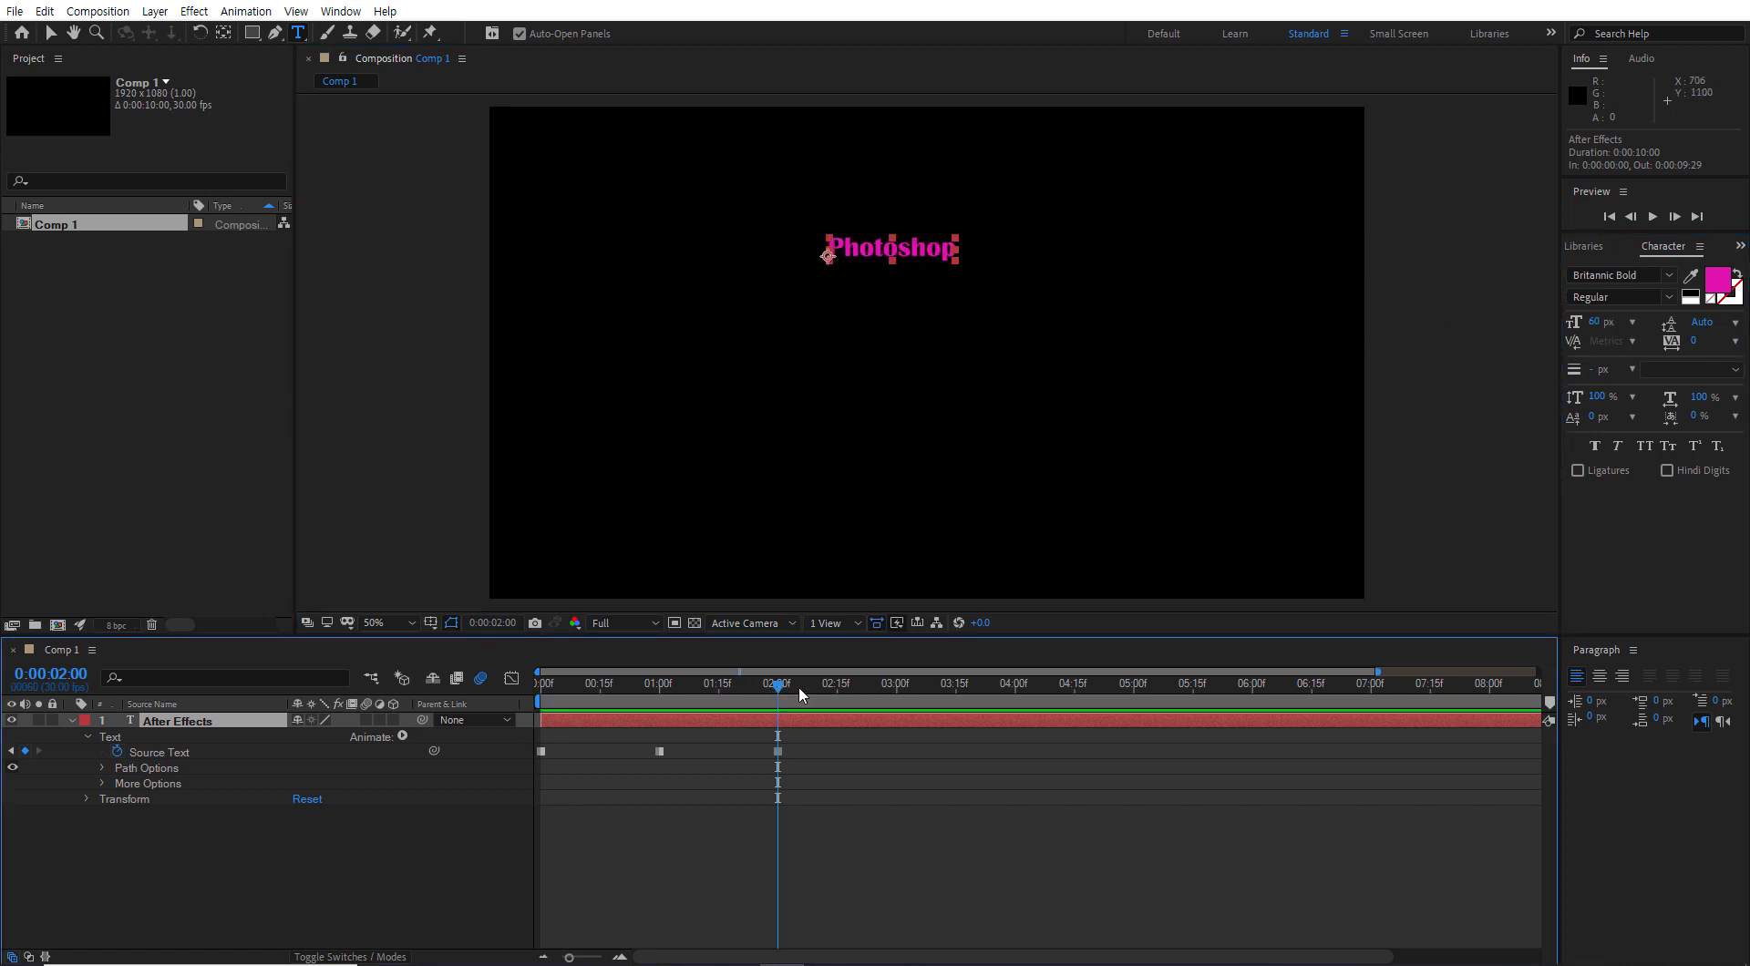
{"action": "left_click_drag", "start_coordinate": [791, 692], "coordinate": [542, 685]}
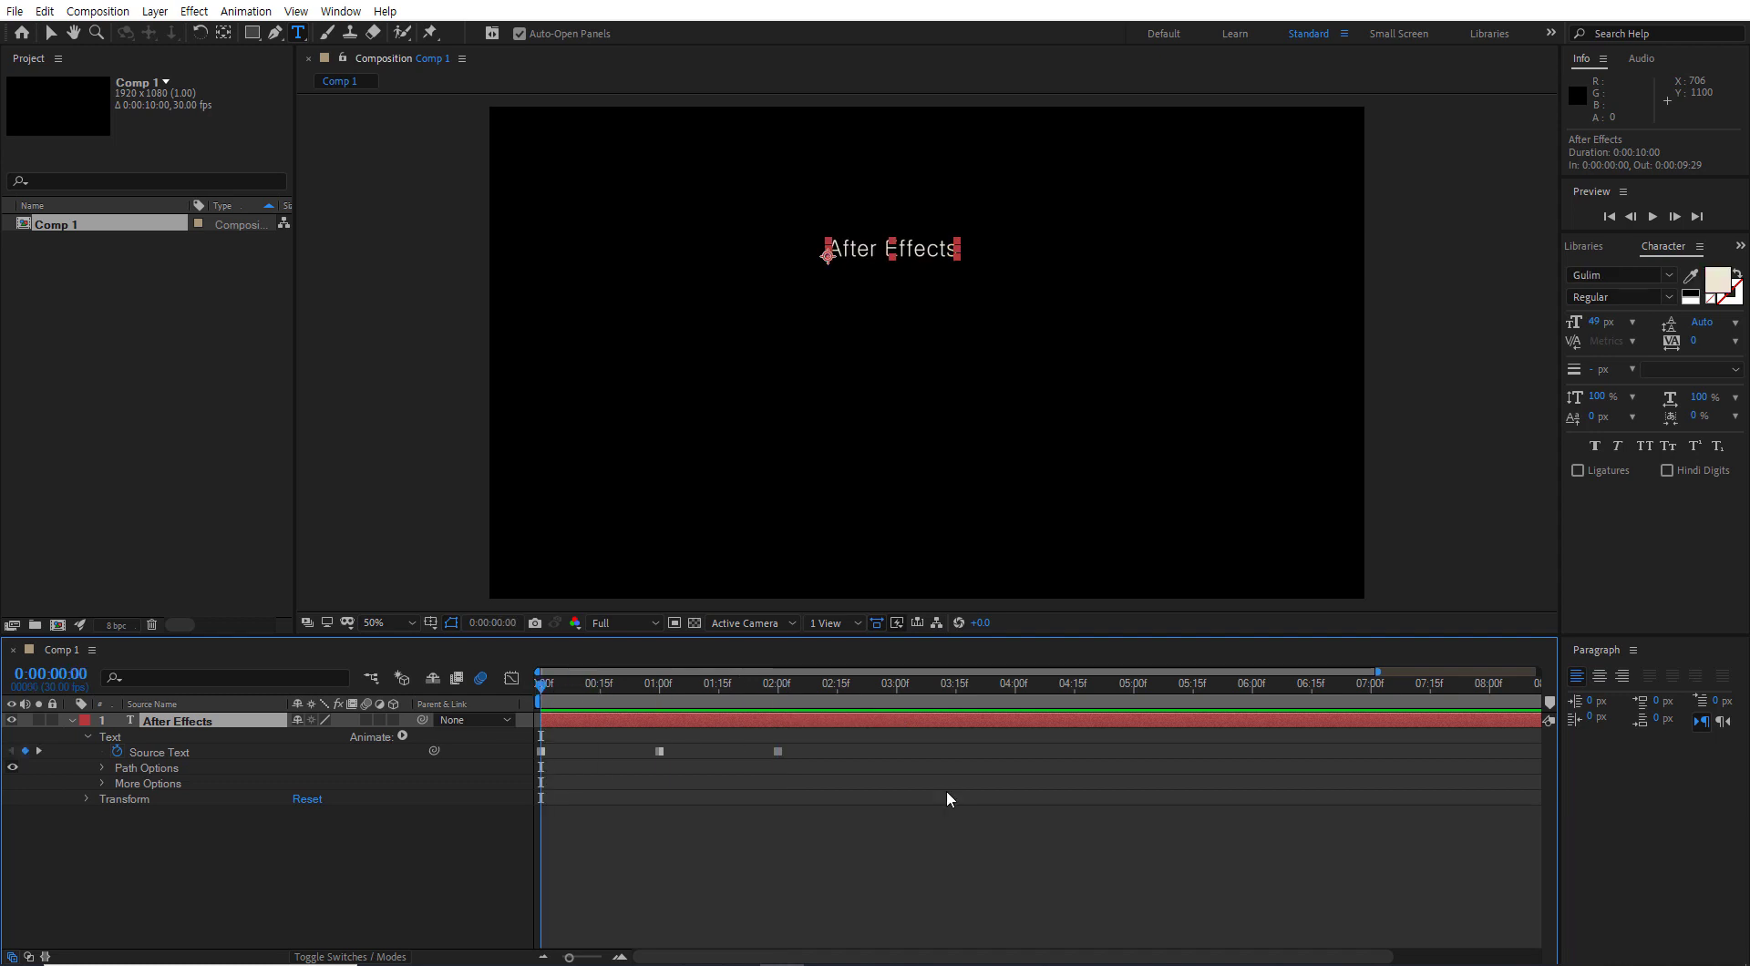
{"action": "left_click", "coordinate": [424, 906]}
{"action": "key", "text": "space"}
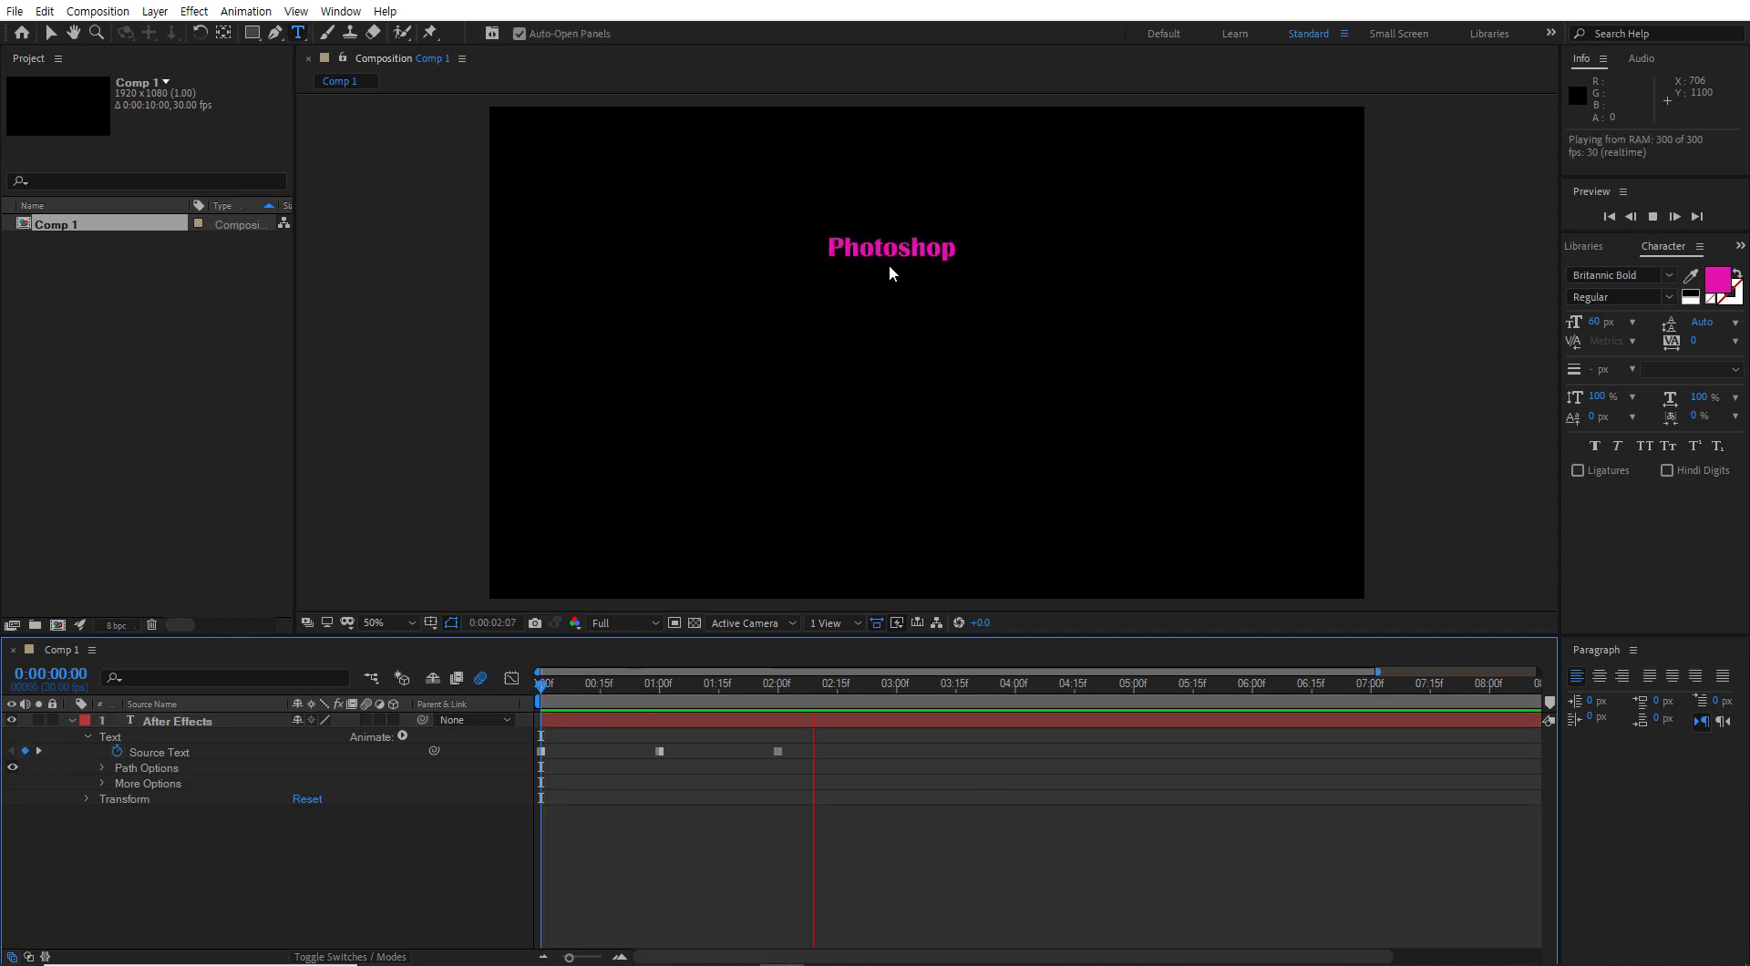
{"action": "key", "text": "space"}
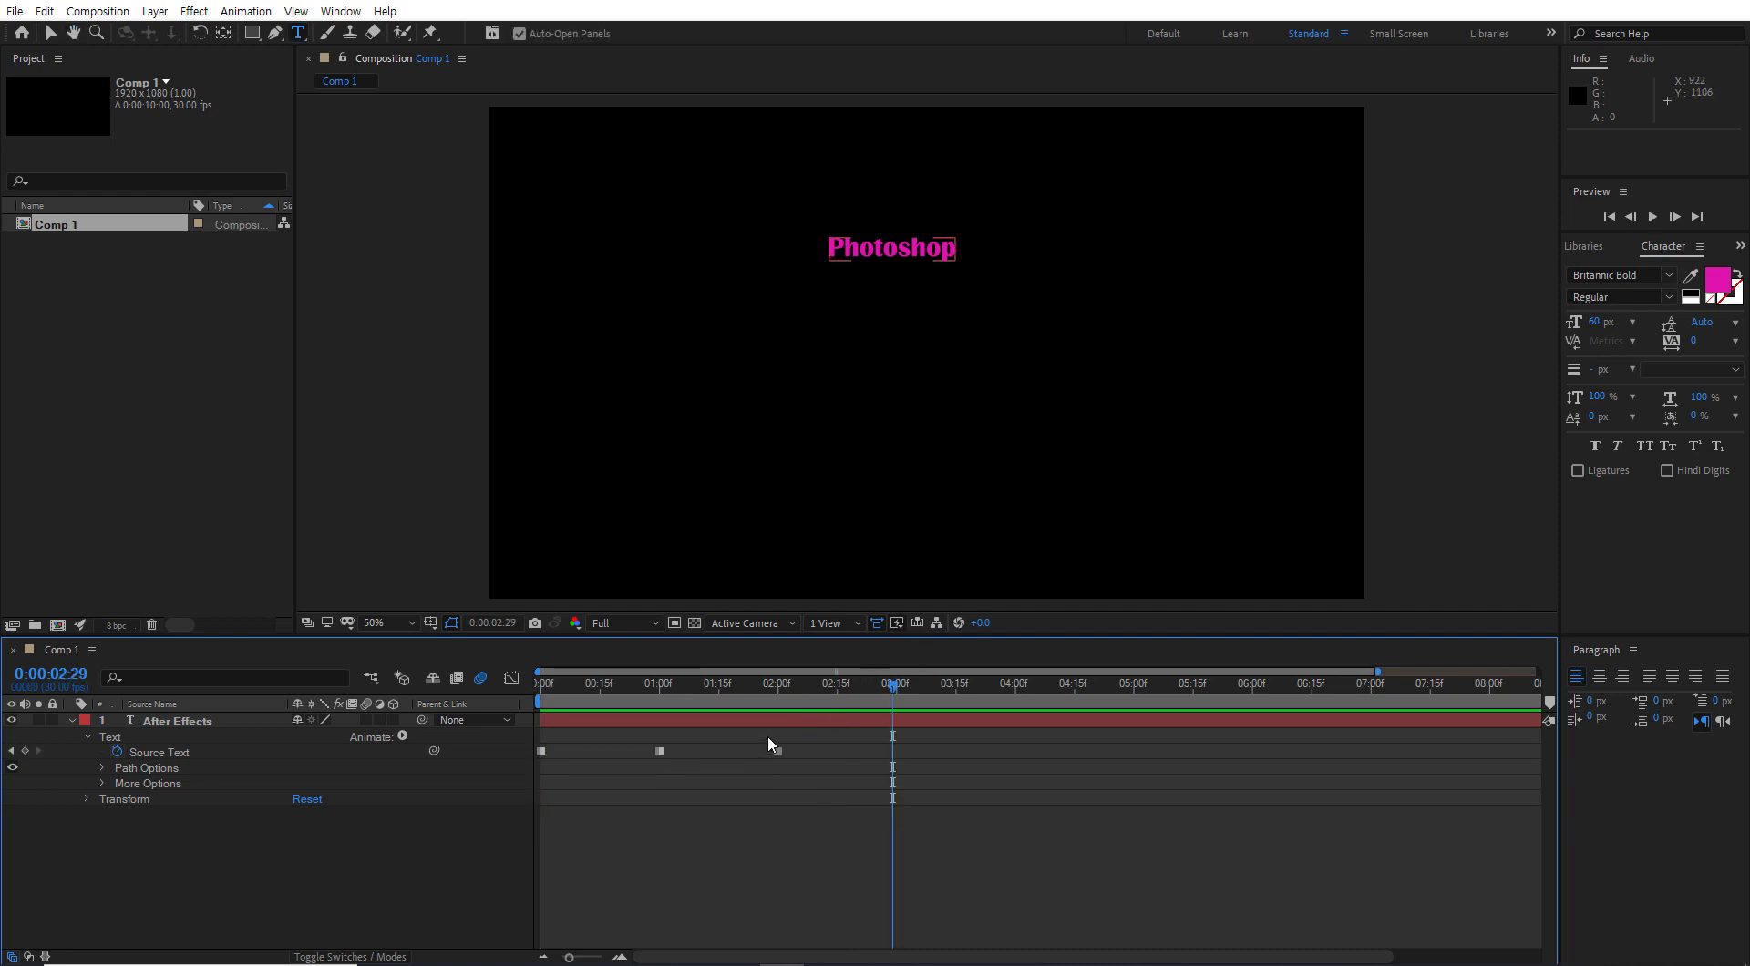
- Set the end of the composition's work area at 0:00:03:00
{"action": "left_click_drag", "start_coordinate": [892, 685], "coordinate": [897, 693]}
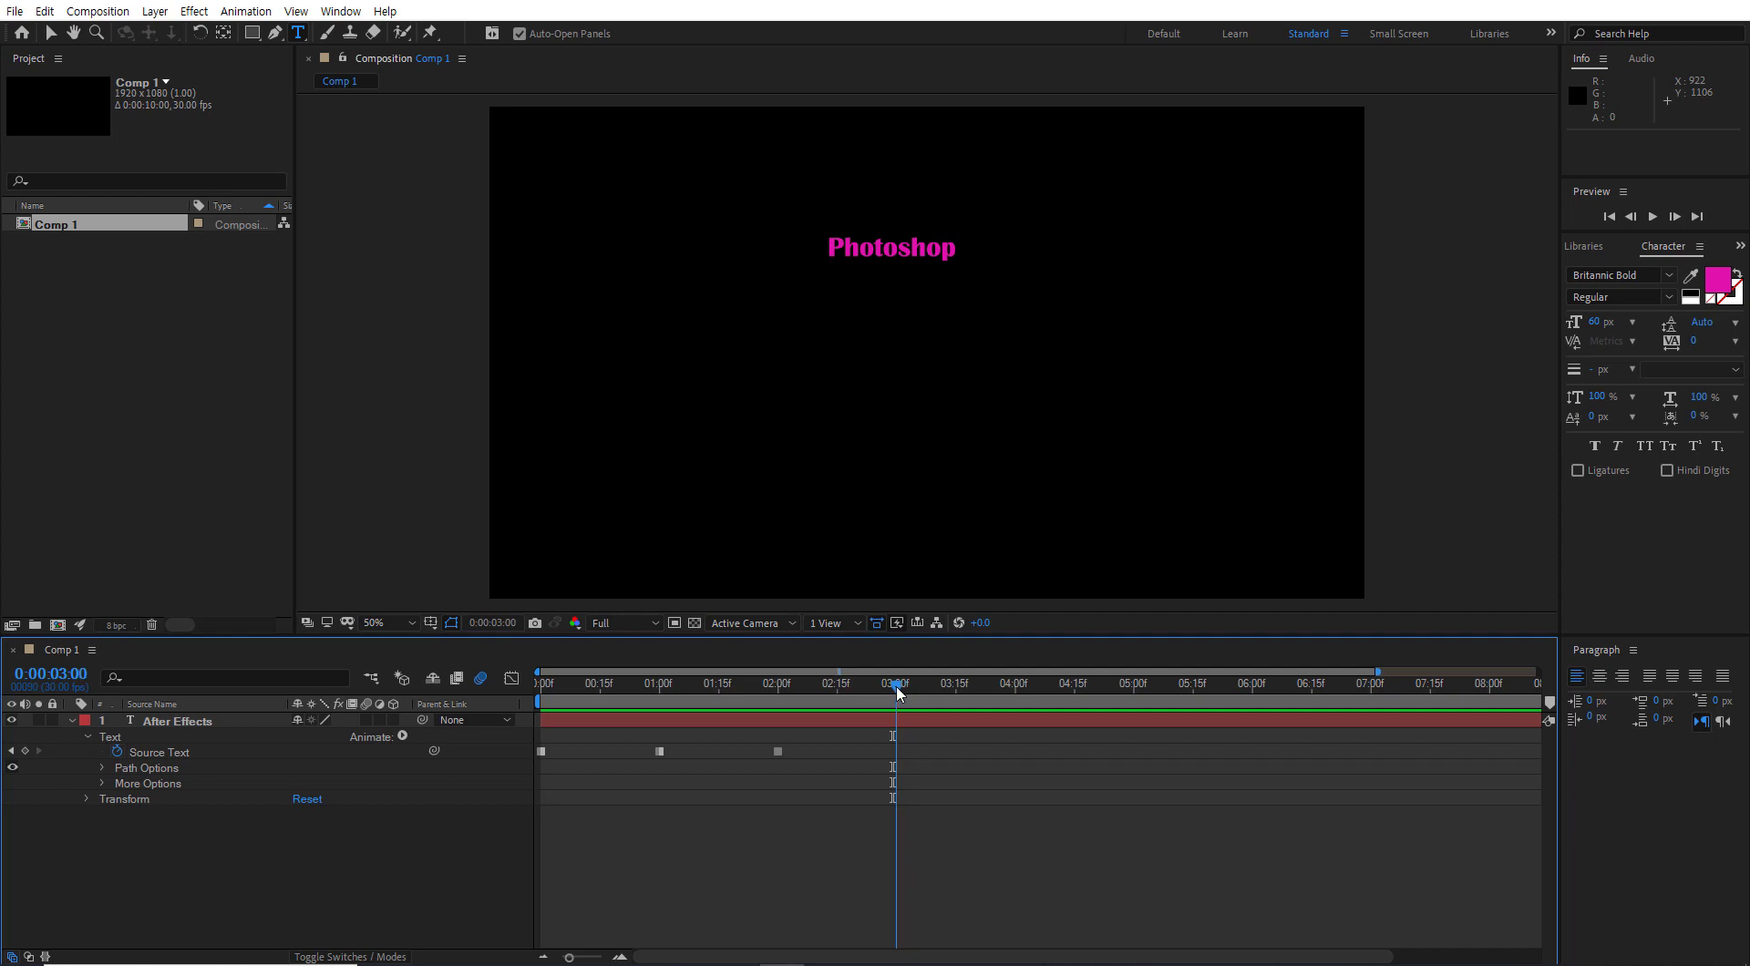
{"action": "key", "text": "n"}
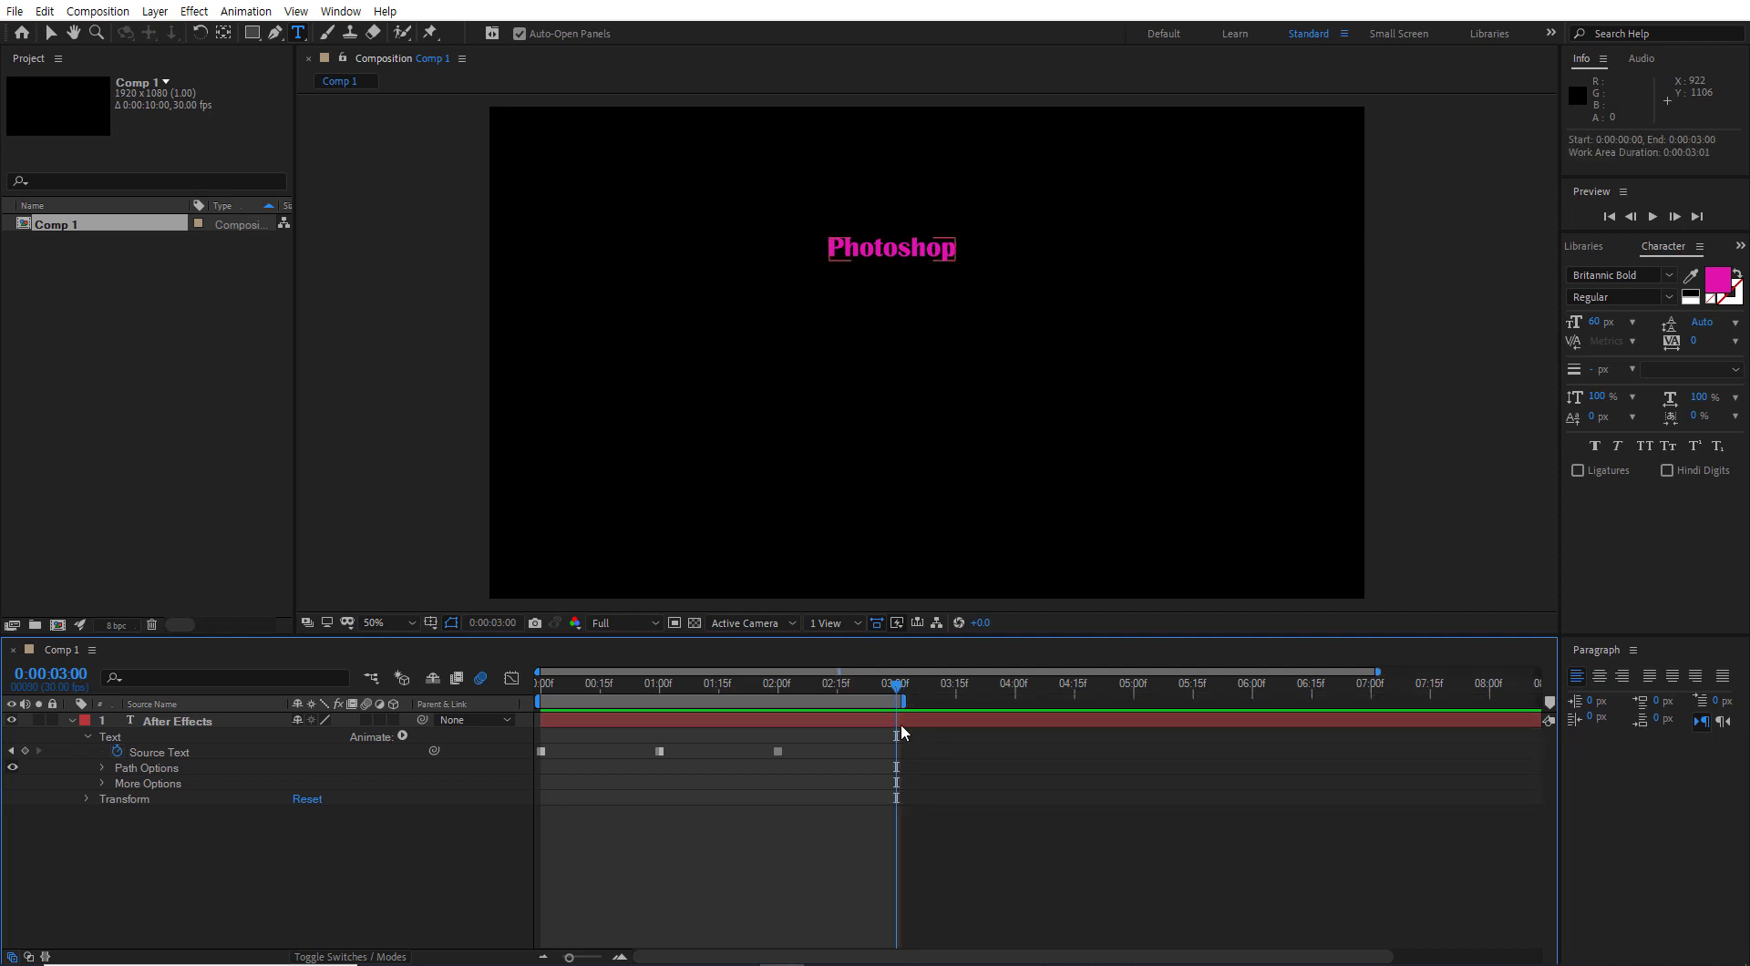
- Move the Source Text keyframe for "Premiere" to 0:00:00:22
{"action": "left_click_drag", "start_coordinate": [659, 752], "coordinate": [628, 754]}
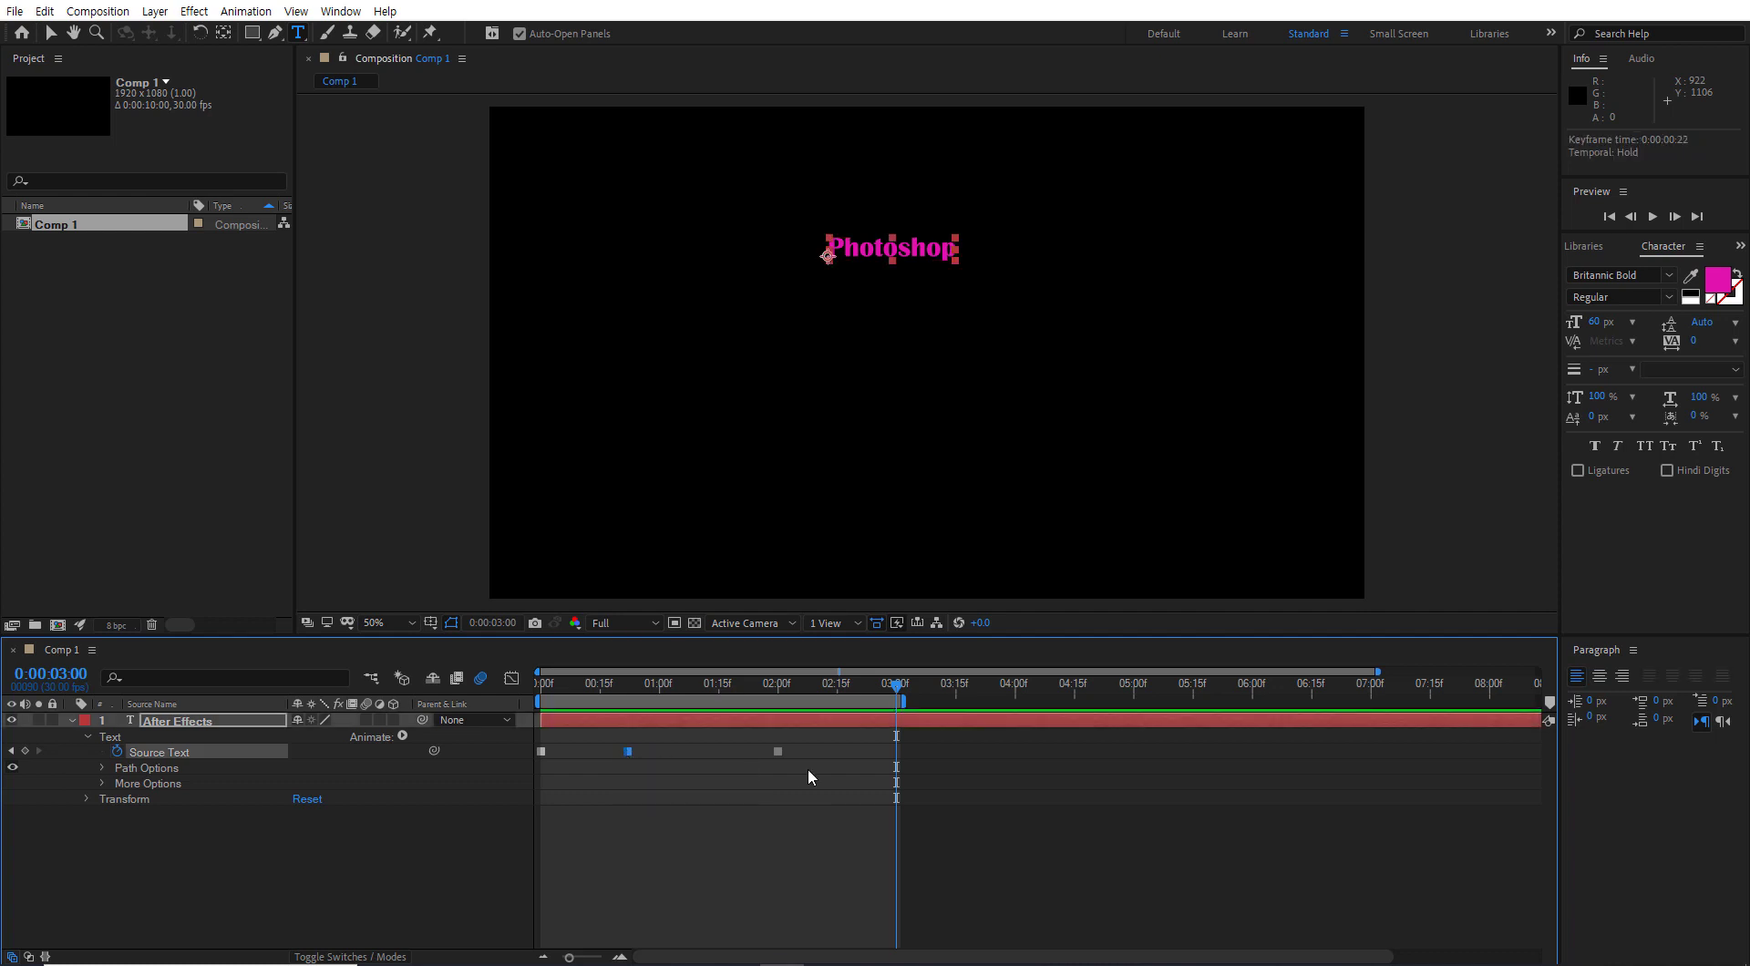
- Move the Source Text keyframe for "Photoshop" to about 0:00:01:06 and preview the retimed text changes
{"action": "left_click_drag", "start_coordinate": [779, 751], "coordinate": [685, 754]}
{"action": "key", "text": "space"}
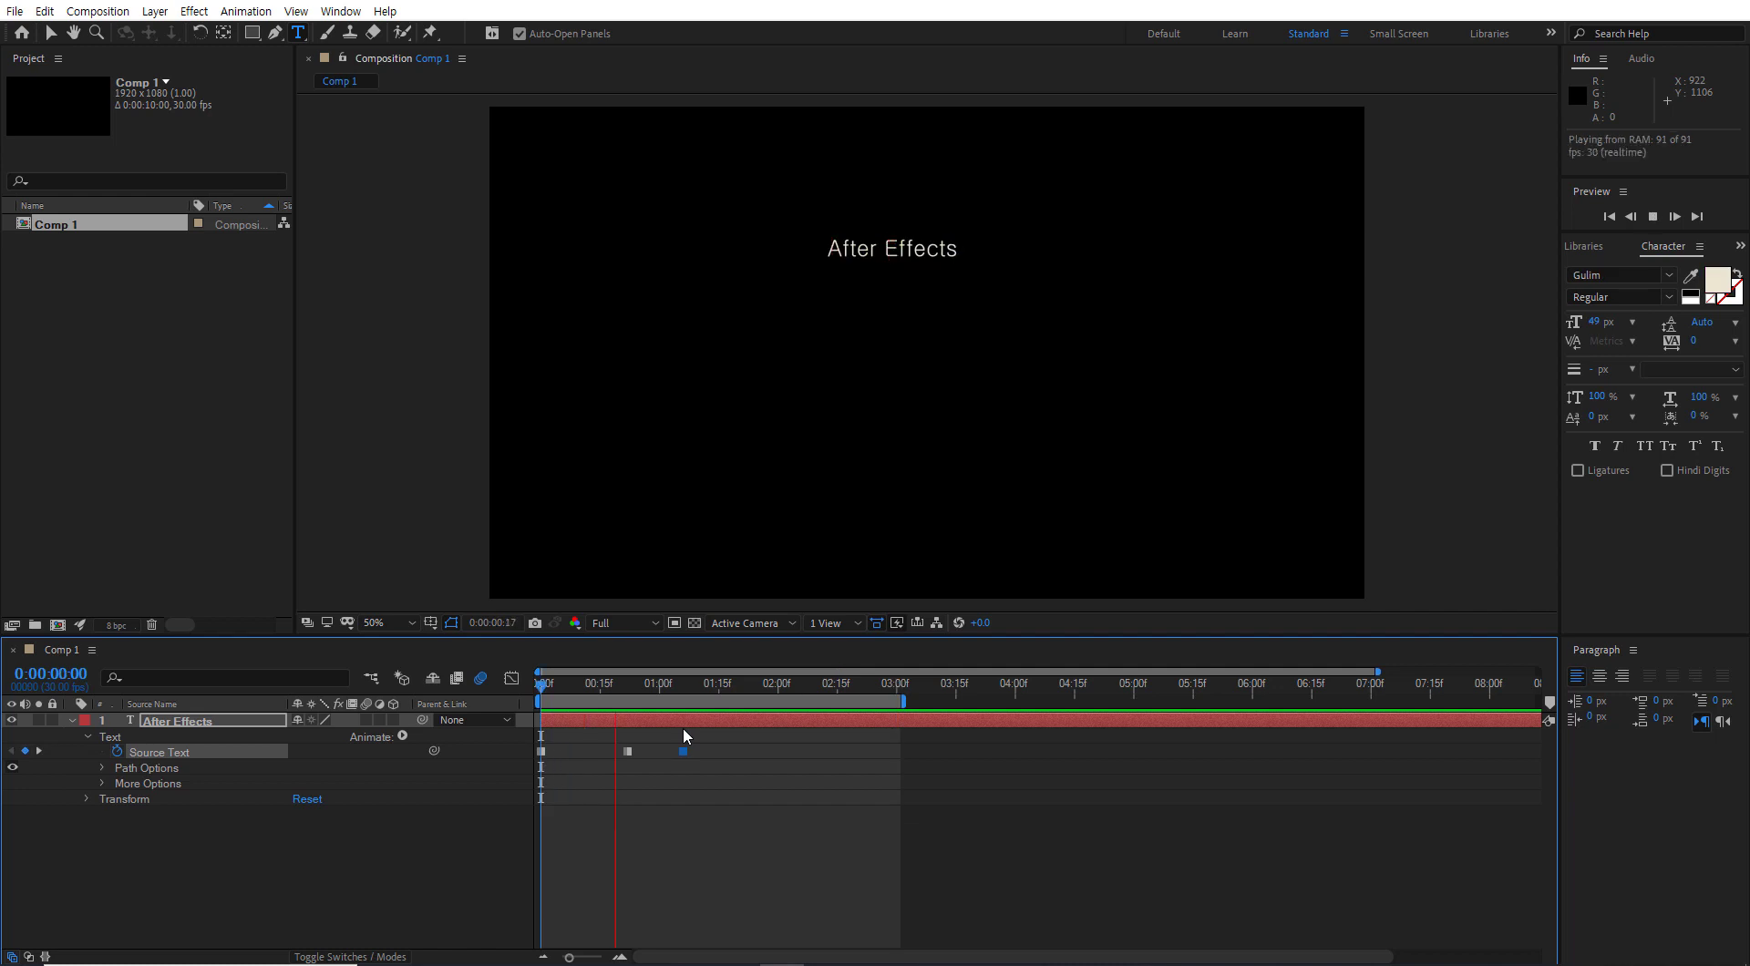
{"action": "key", "text": "space"}
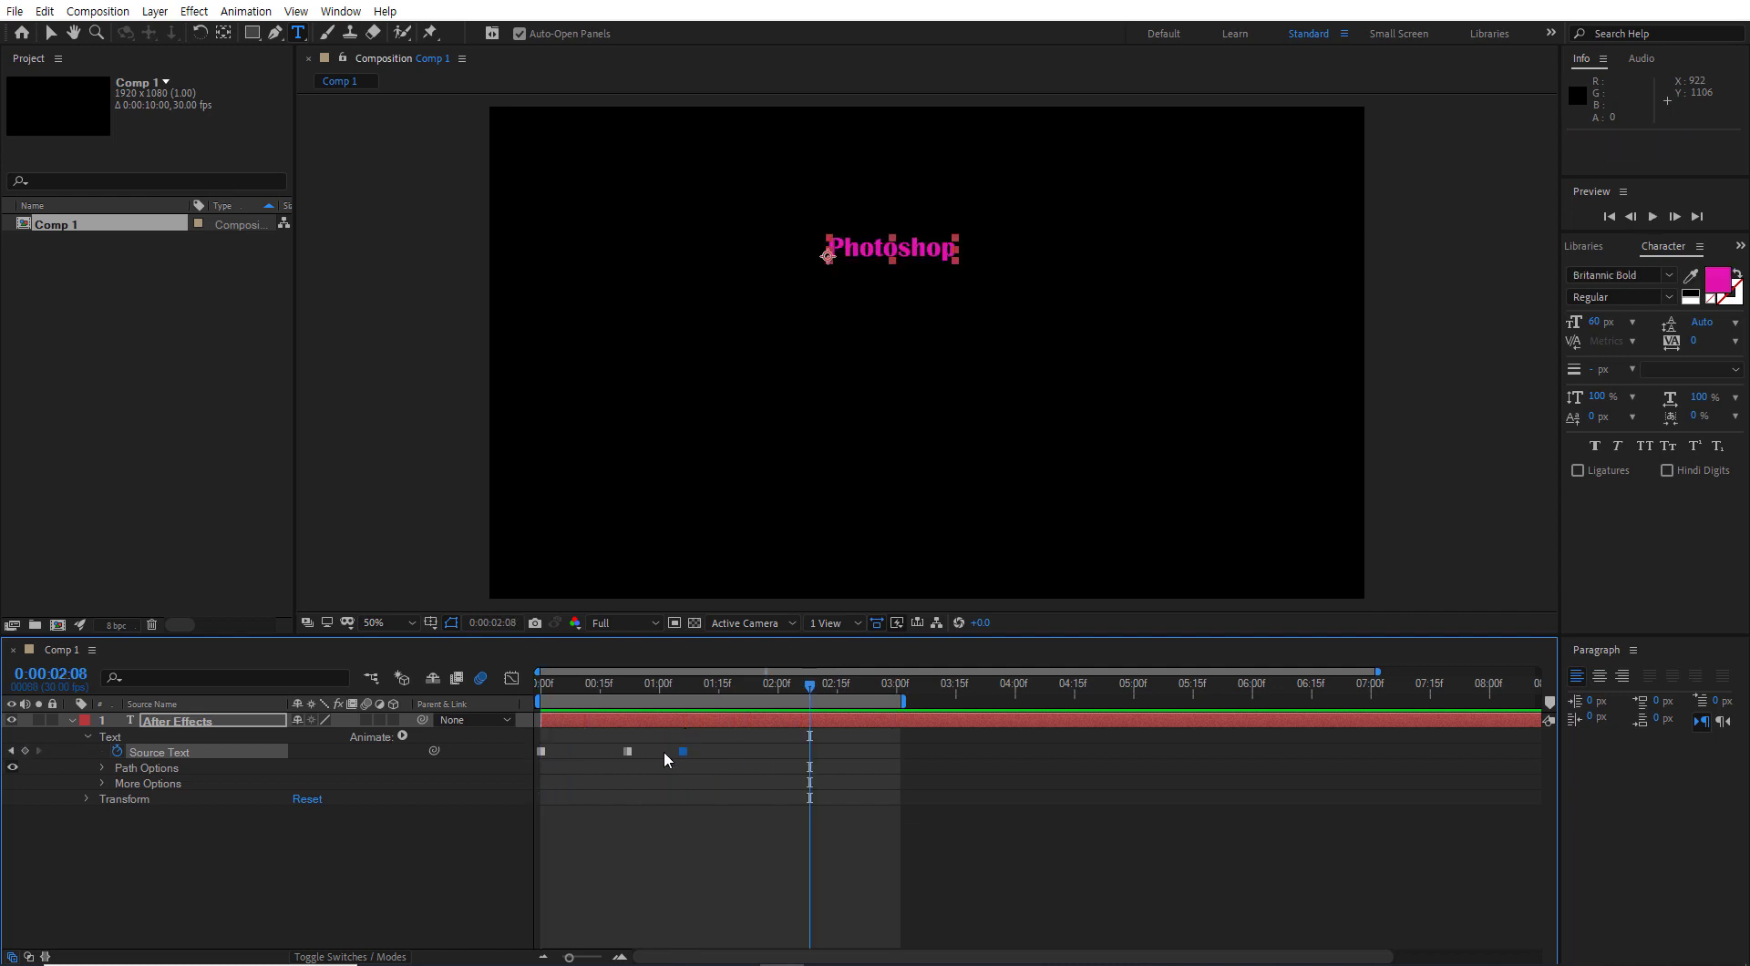
- Undo the Source Text keyframe moves for "Photoshop" and "Premiere", then collapse and deselect the text layer with the Selection tool active
{"action": "key", "text": "ctrl+z"}
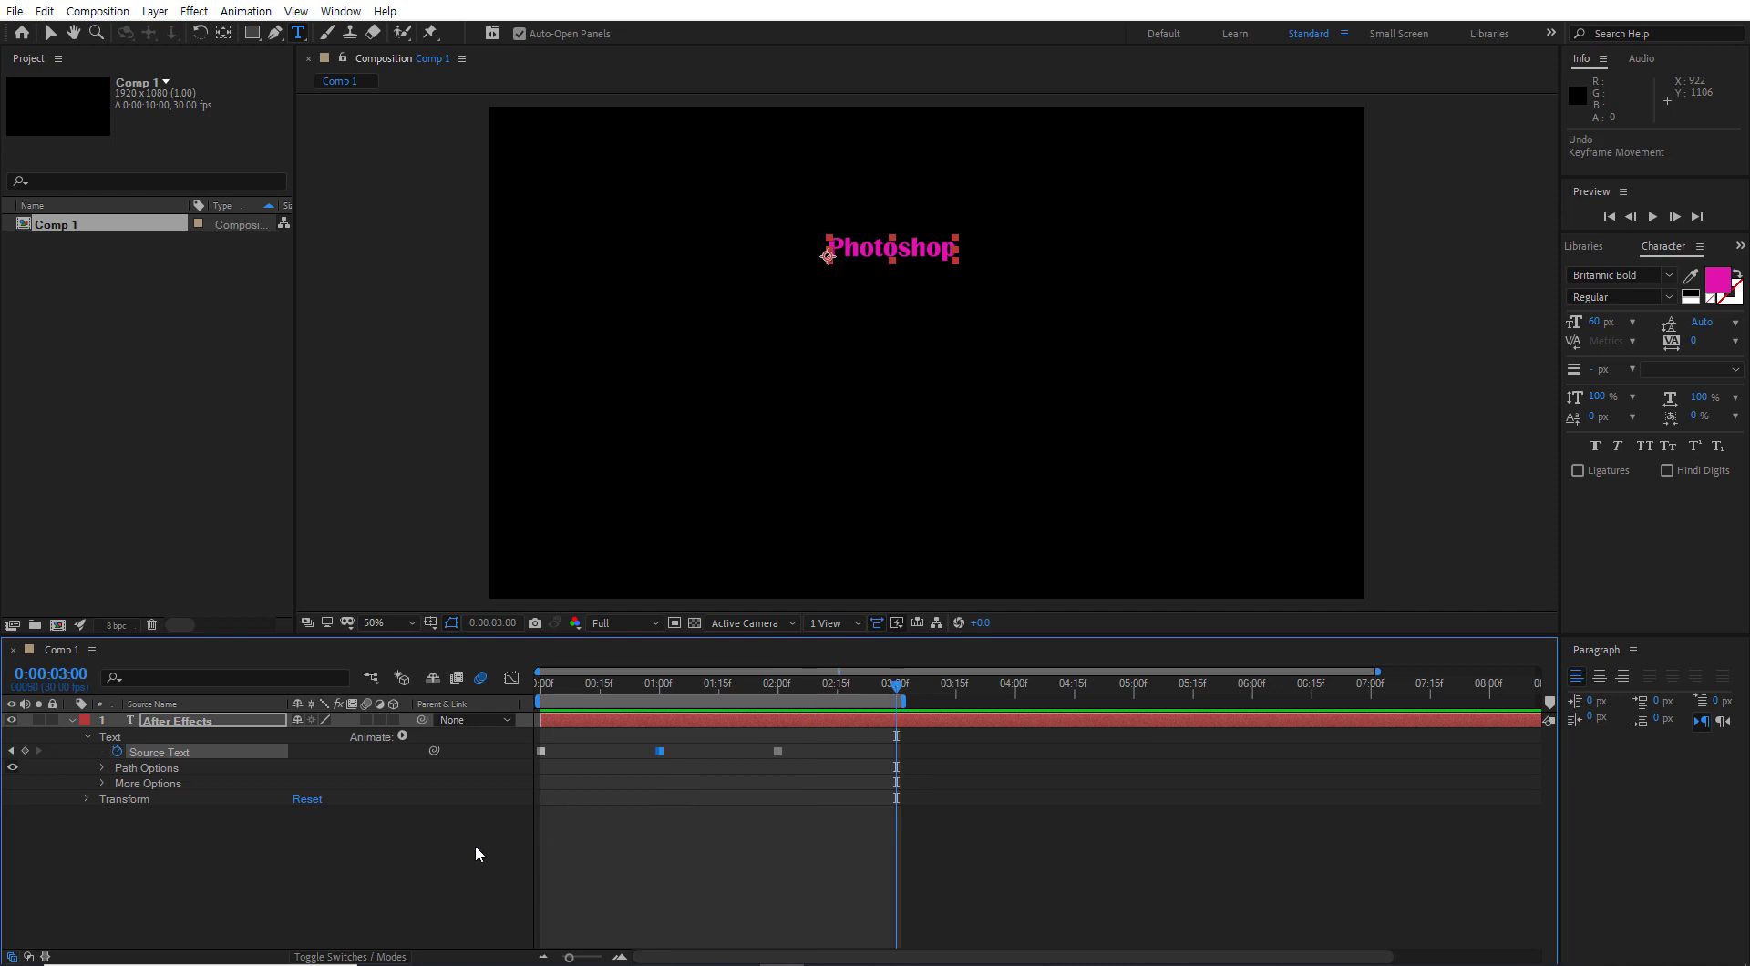
{"action": "left_click", "coordinate": [72, 719]}
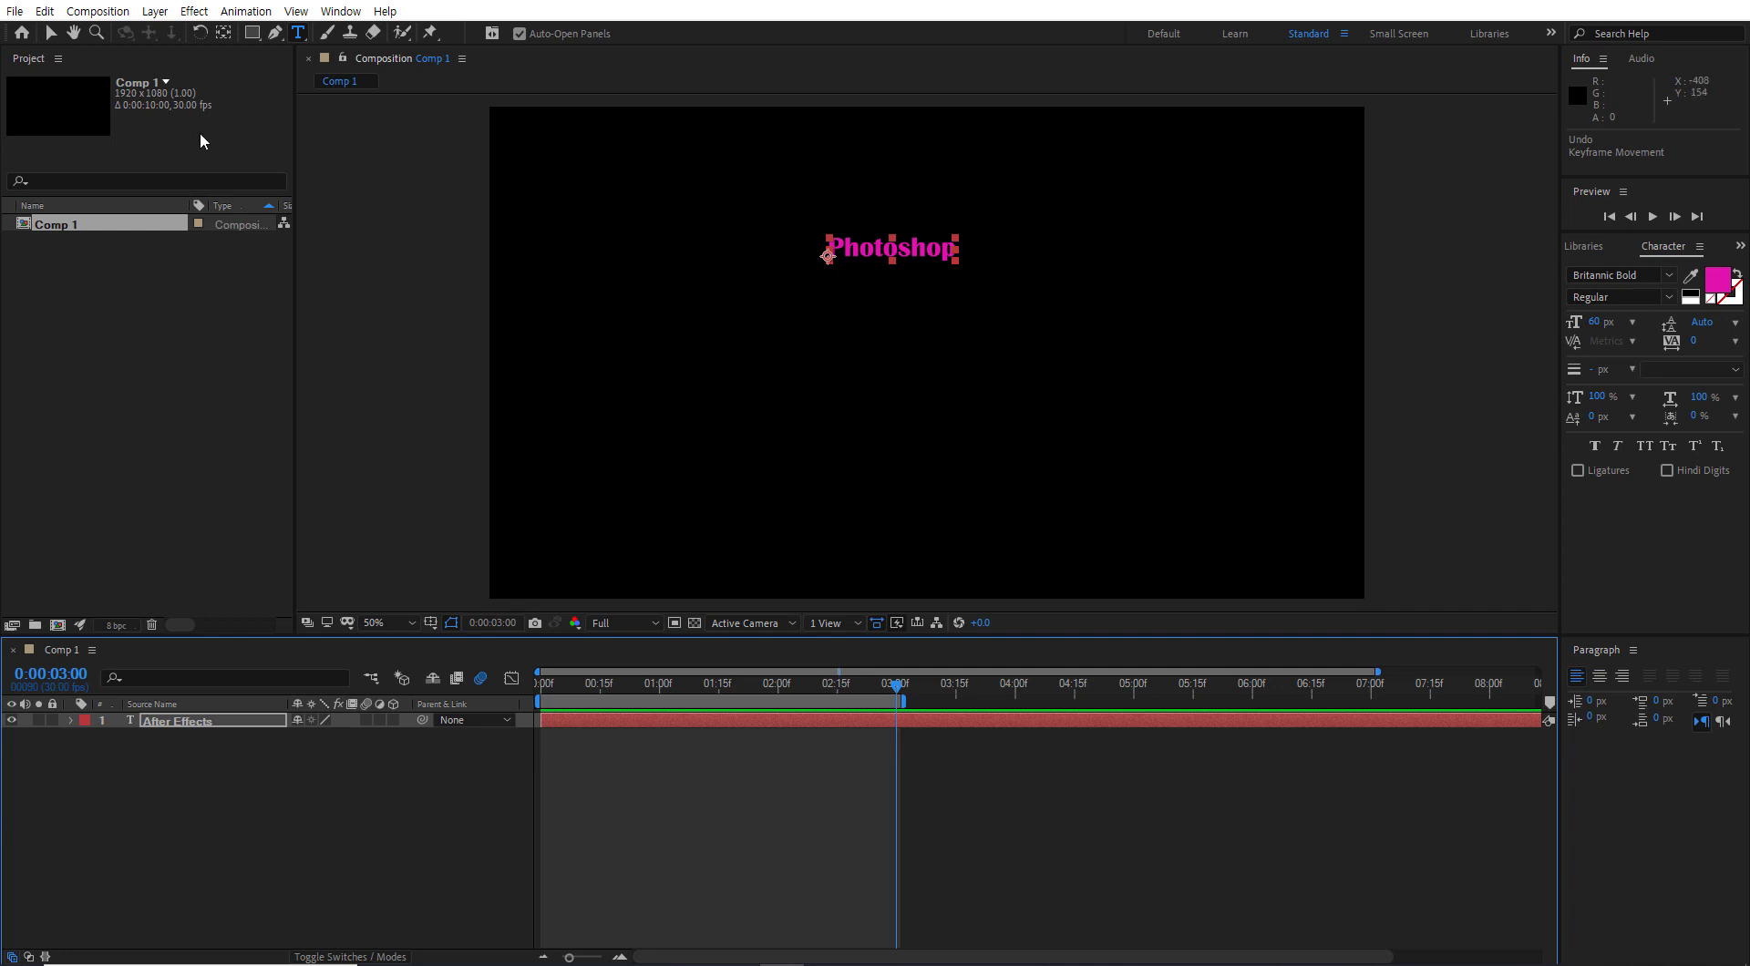
{"action": "left_click", "coordinate": [50, 33]}
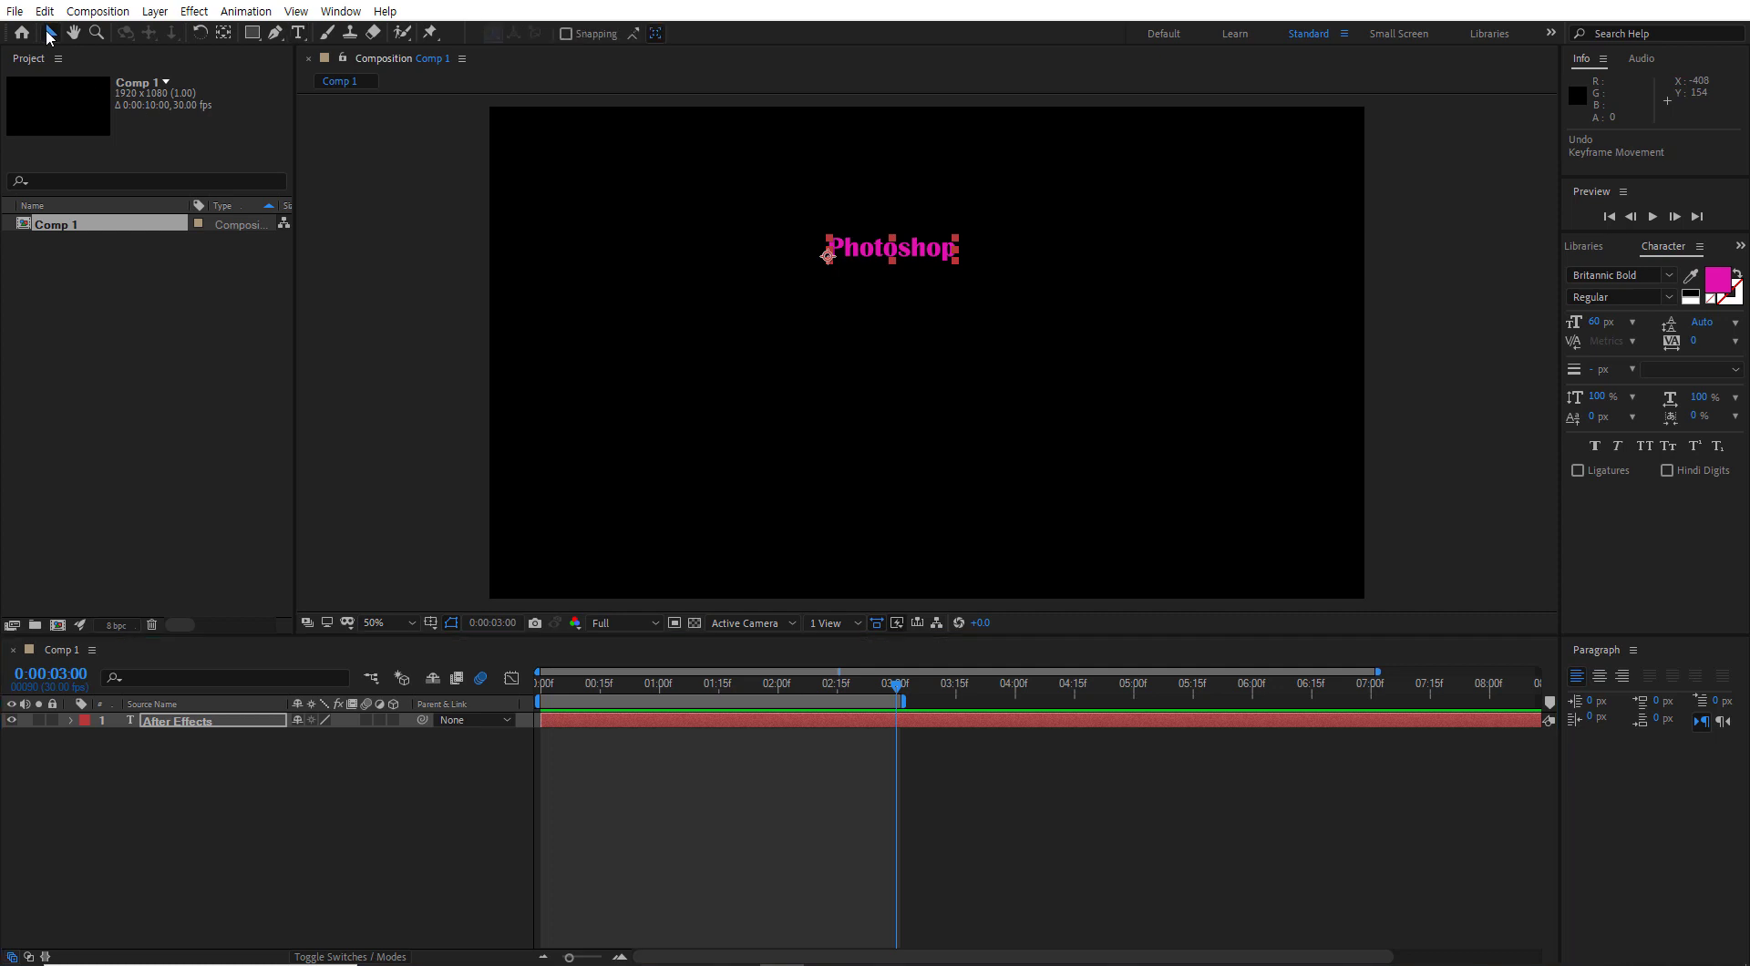
{"action": "left_click", "coordinate": [1415, 399]}
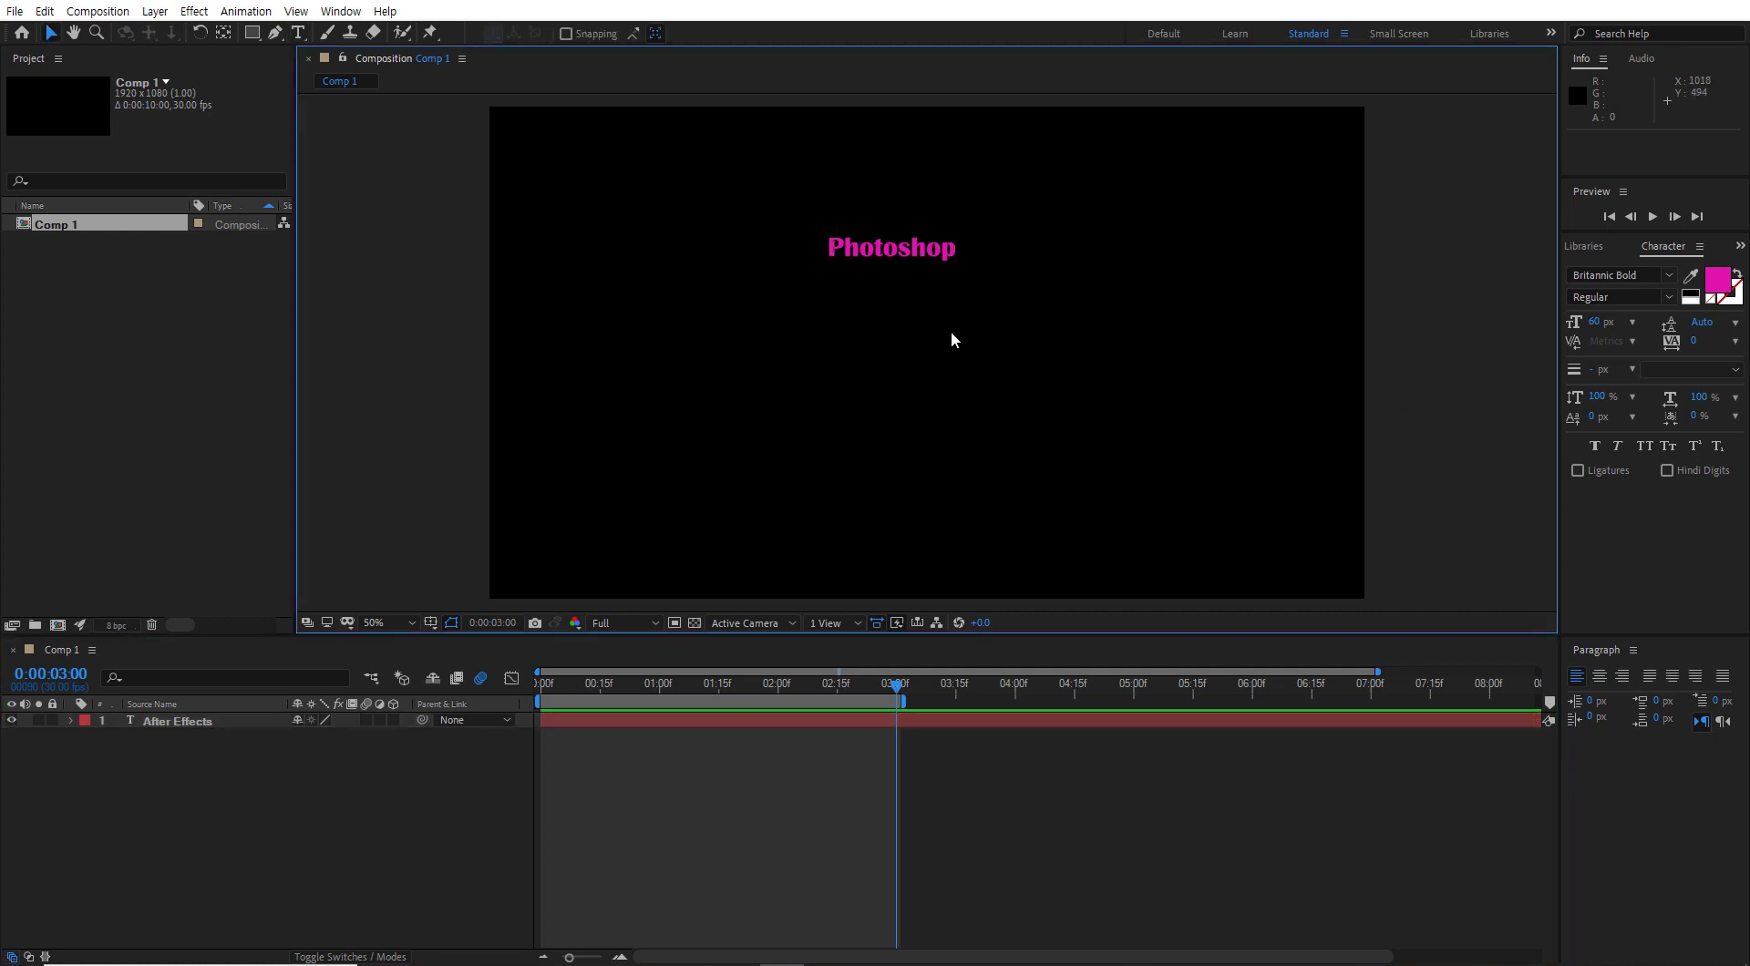
- Reveal the text layer's keyframed properties and Position, and add a Position keyframe at 0:00:00:00
{"action": "left_click", "coordinate": [899, 249]}
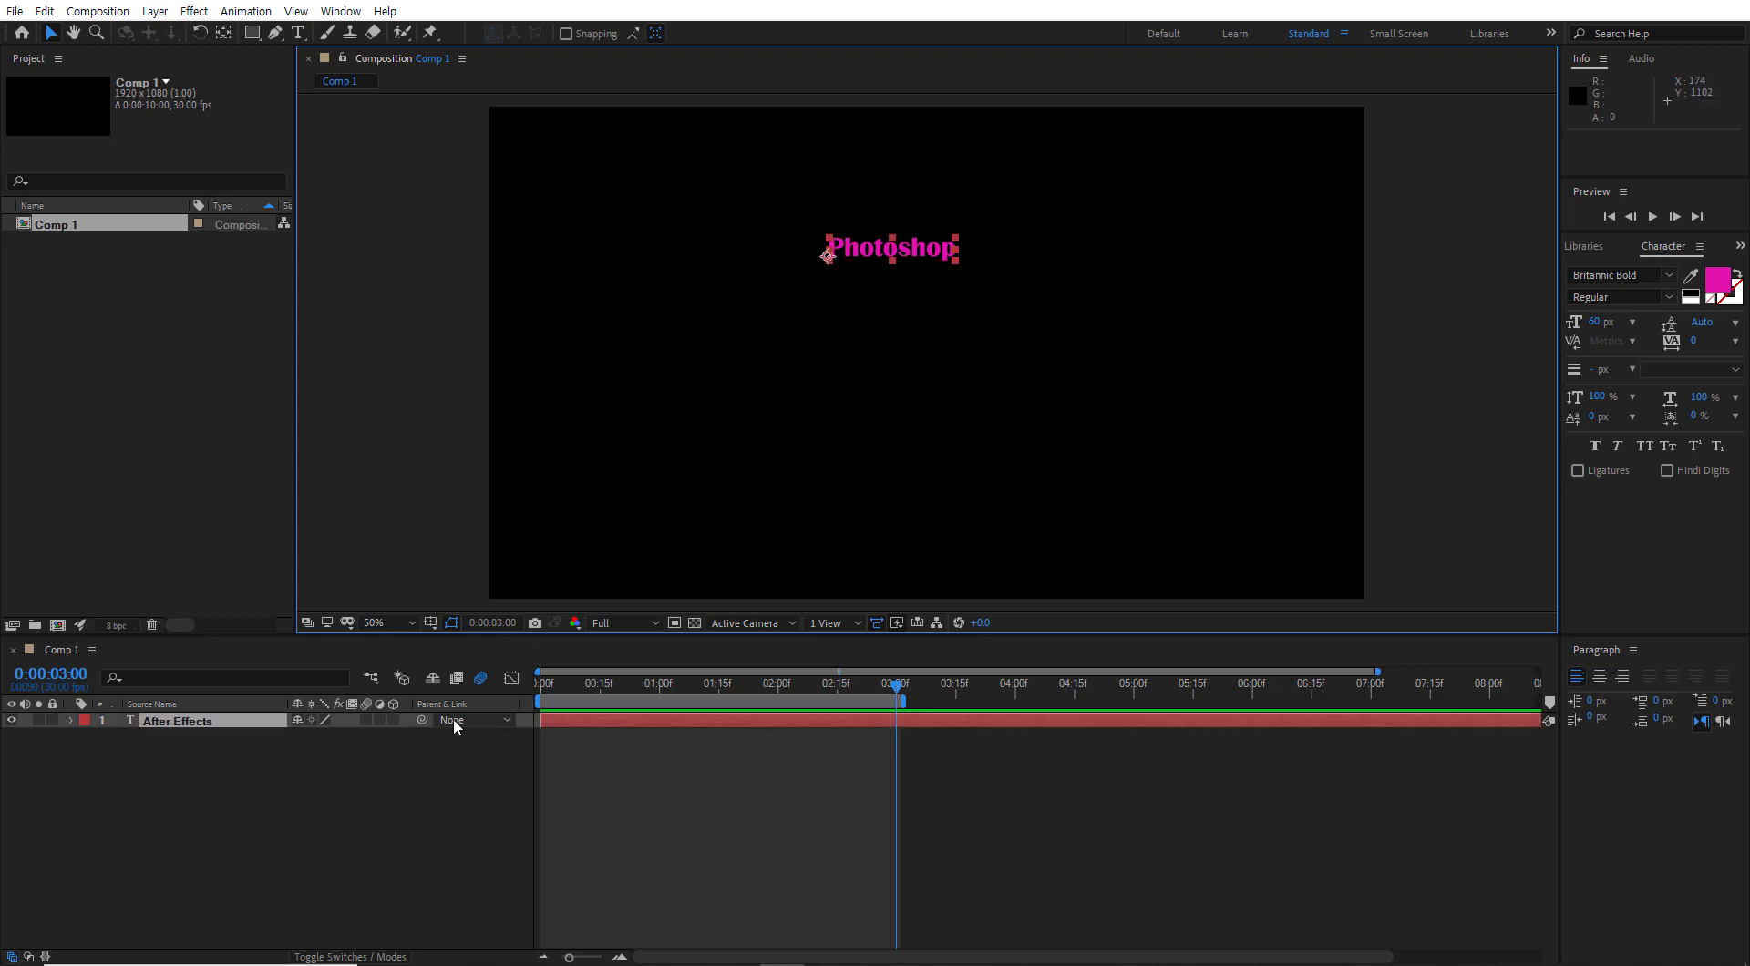
{"action": "key", "text": "u"}
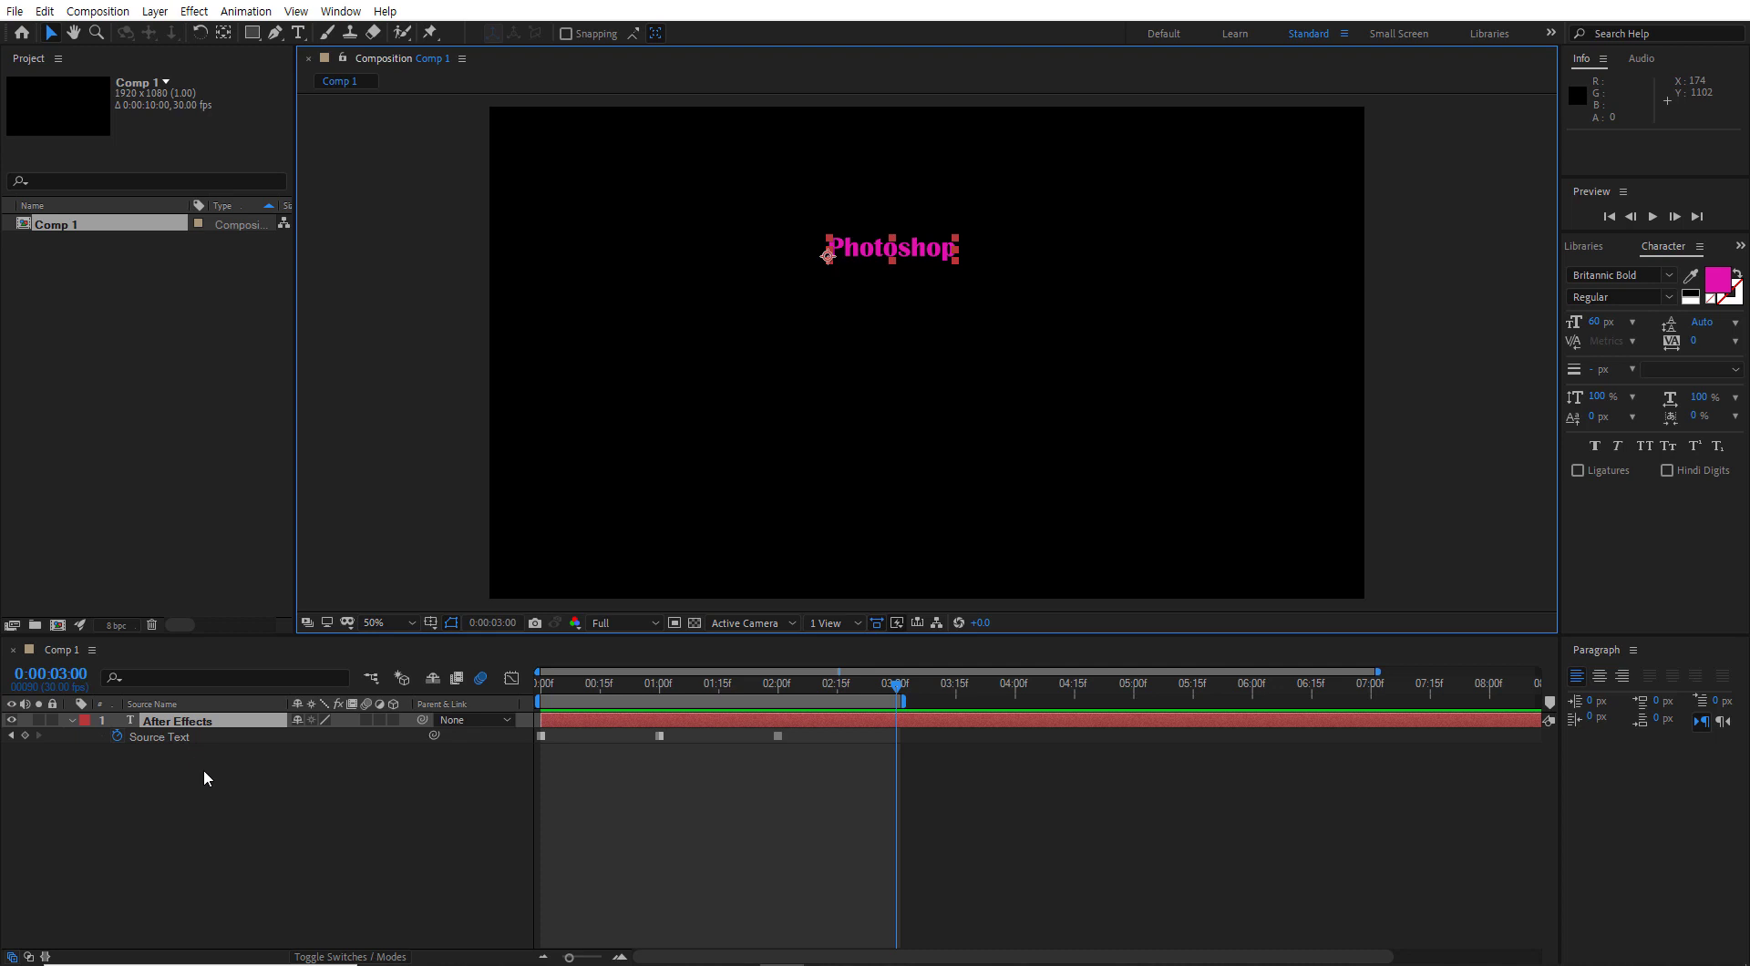
{"action": "key", "text": "shift+p"}
{"action": "left_click_drag", "start_coordinate": [889, 681], "coordinate": [523, 690]}
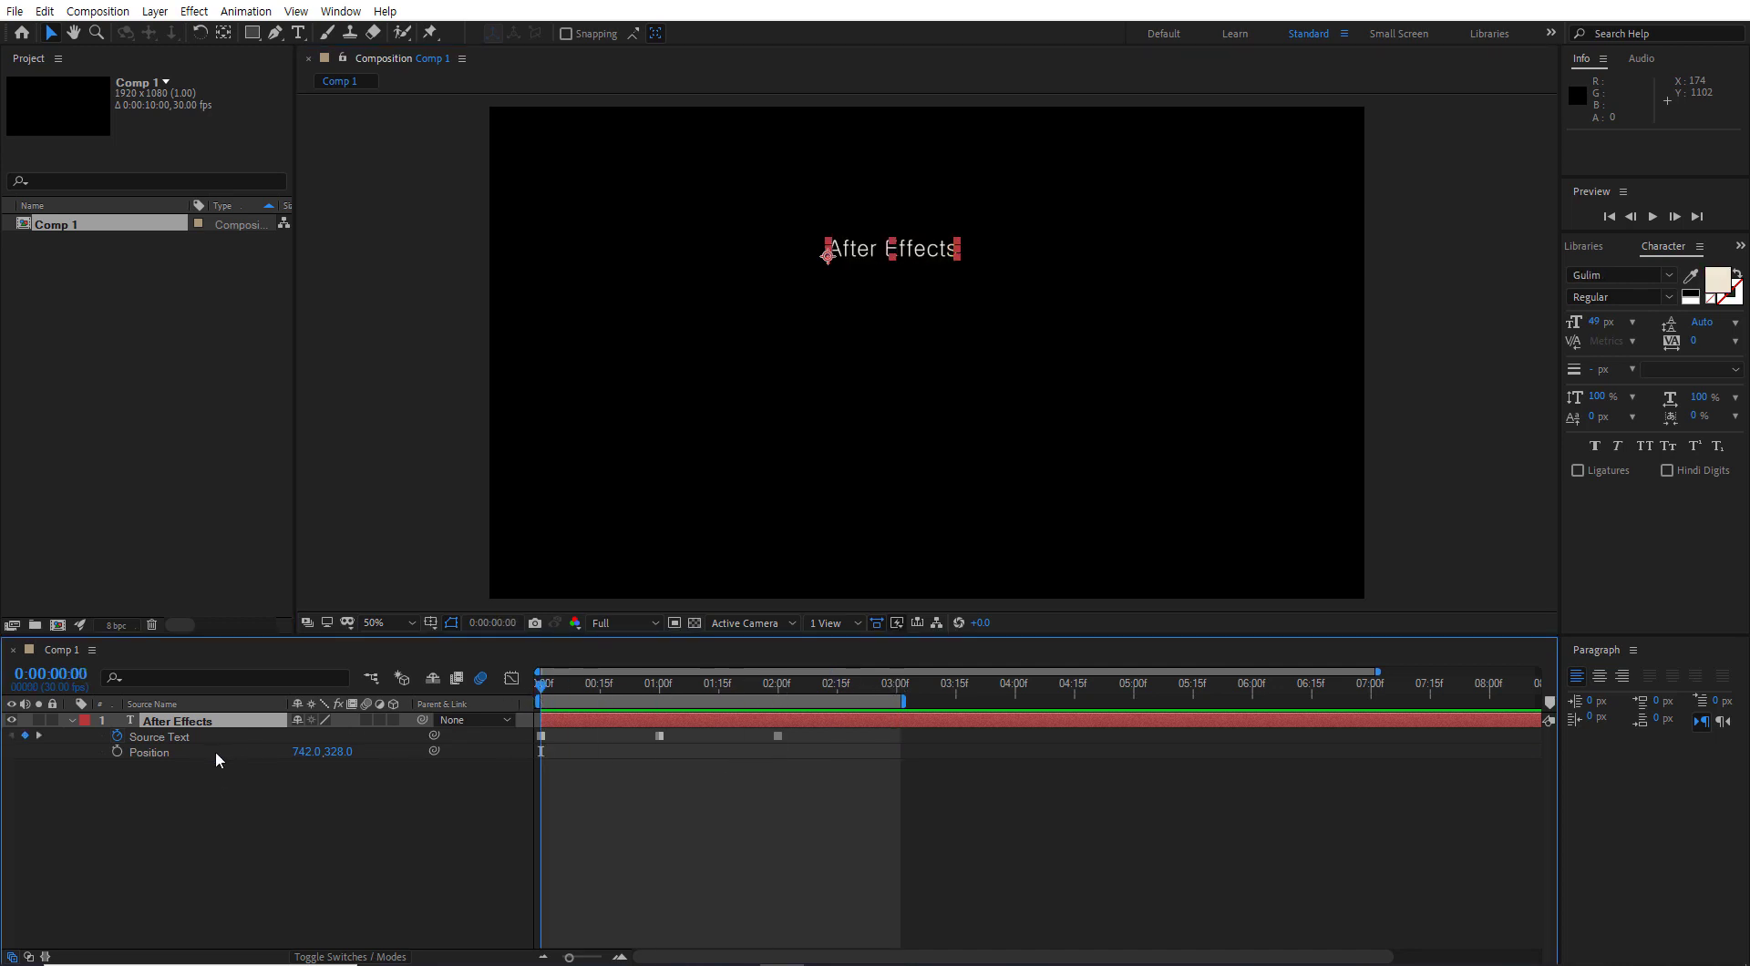
{"action": "left_click", "coordinate": [118, 751]}
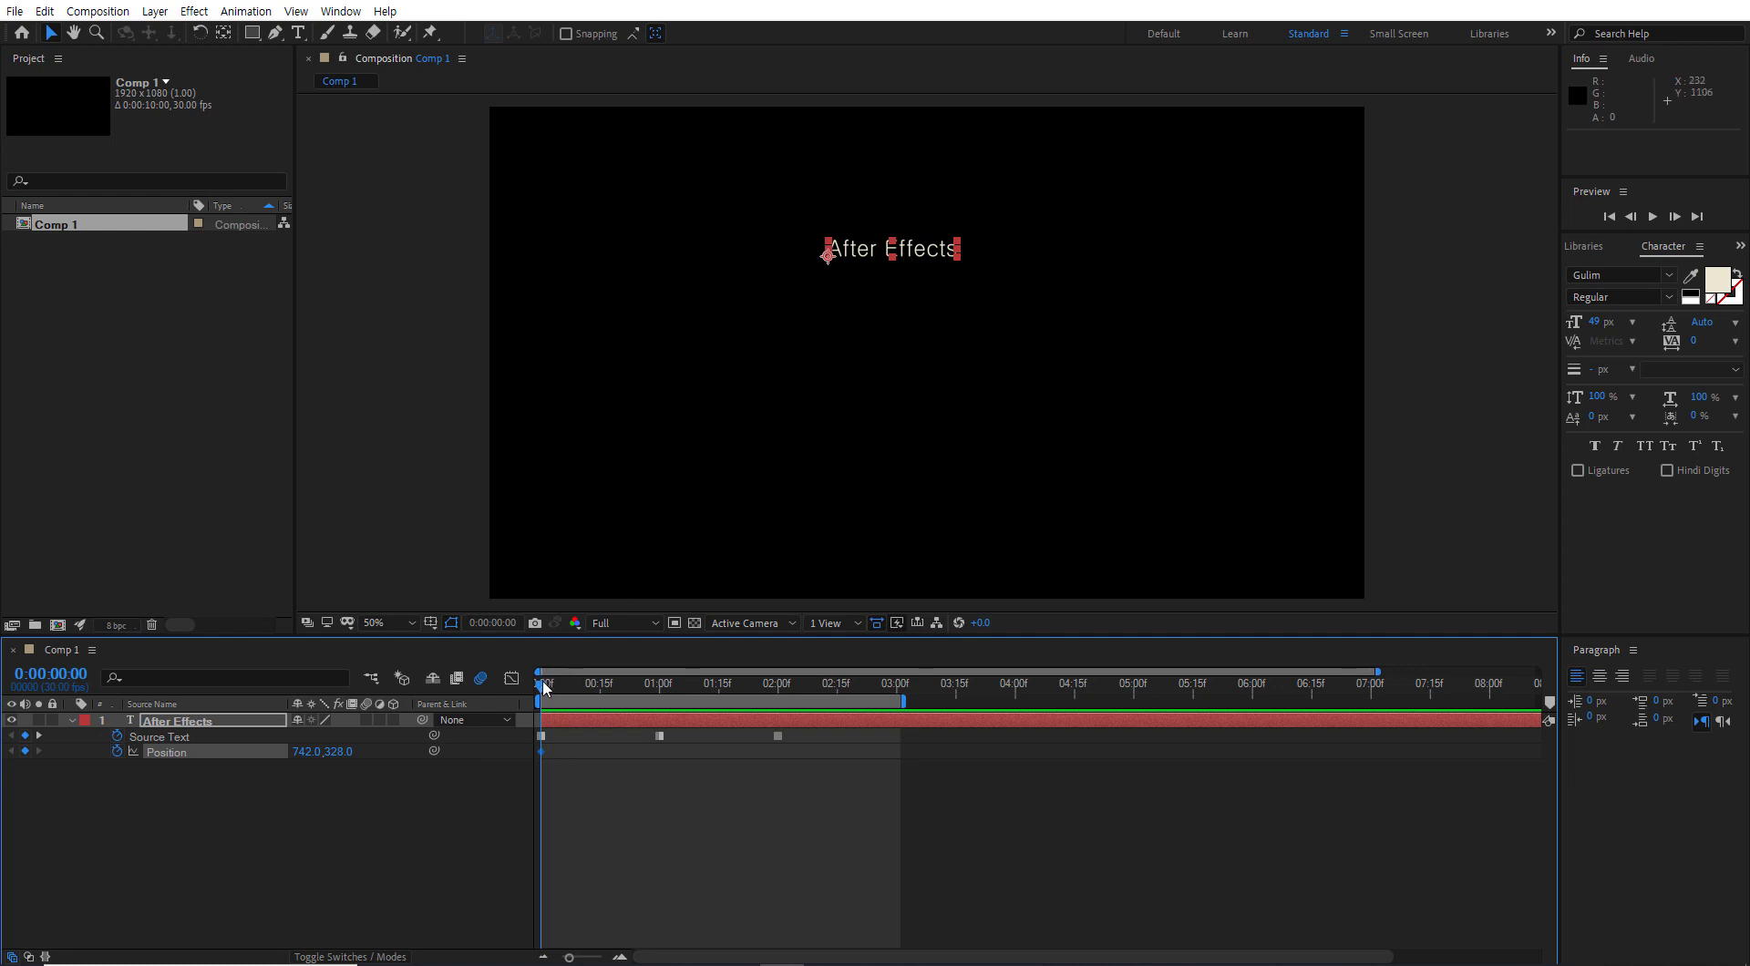
- Keyframe the text's Position at about 242, 834 at 0:00:01:00 and about 1358, 850 at 0:00:02:00
{"action": "left_click_drag", "start_coordinate": [544, 688], "coordinate": [650, 747]}
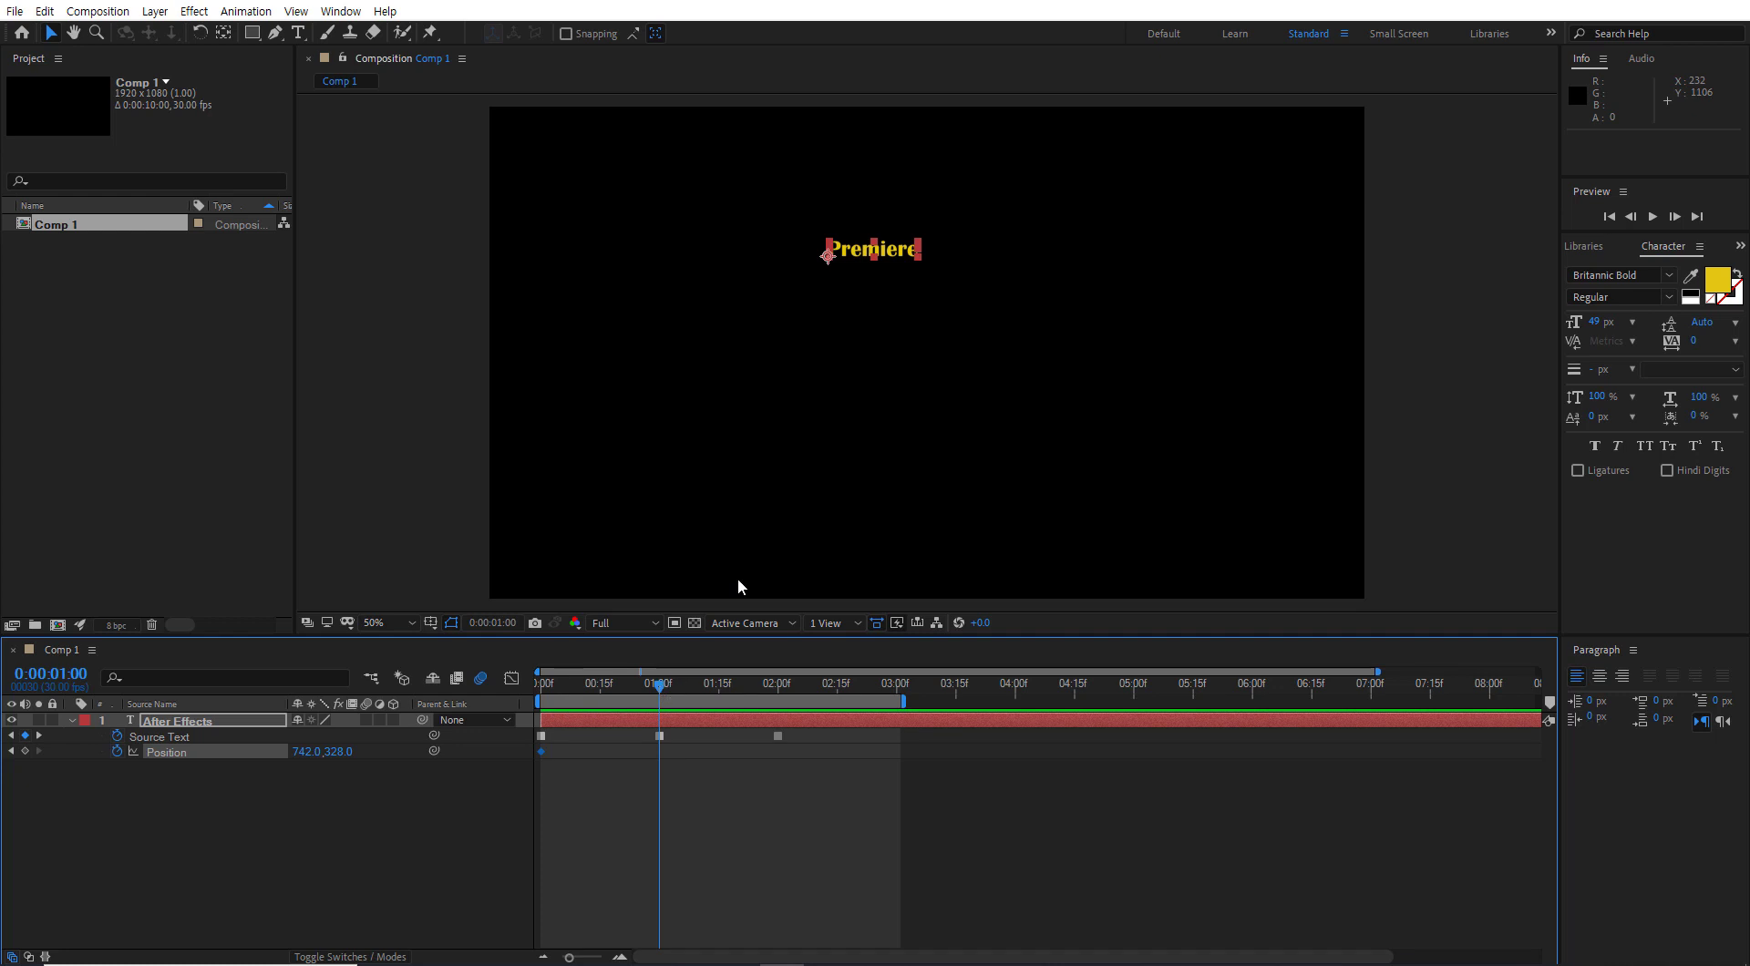
{"action": "left_click_drag", "start_coordinate": [891, 258], "coordinate": [662, 487]}
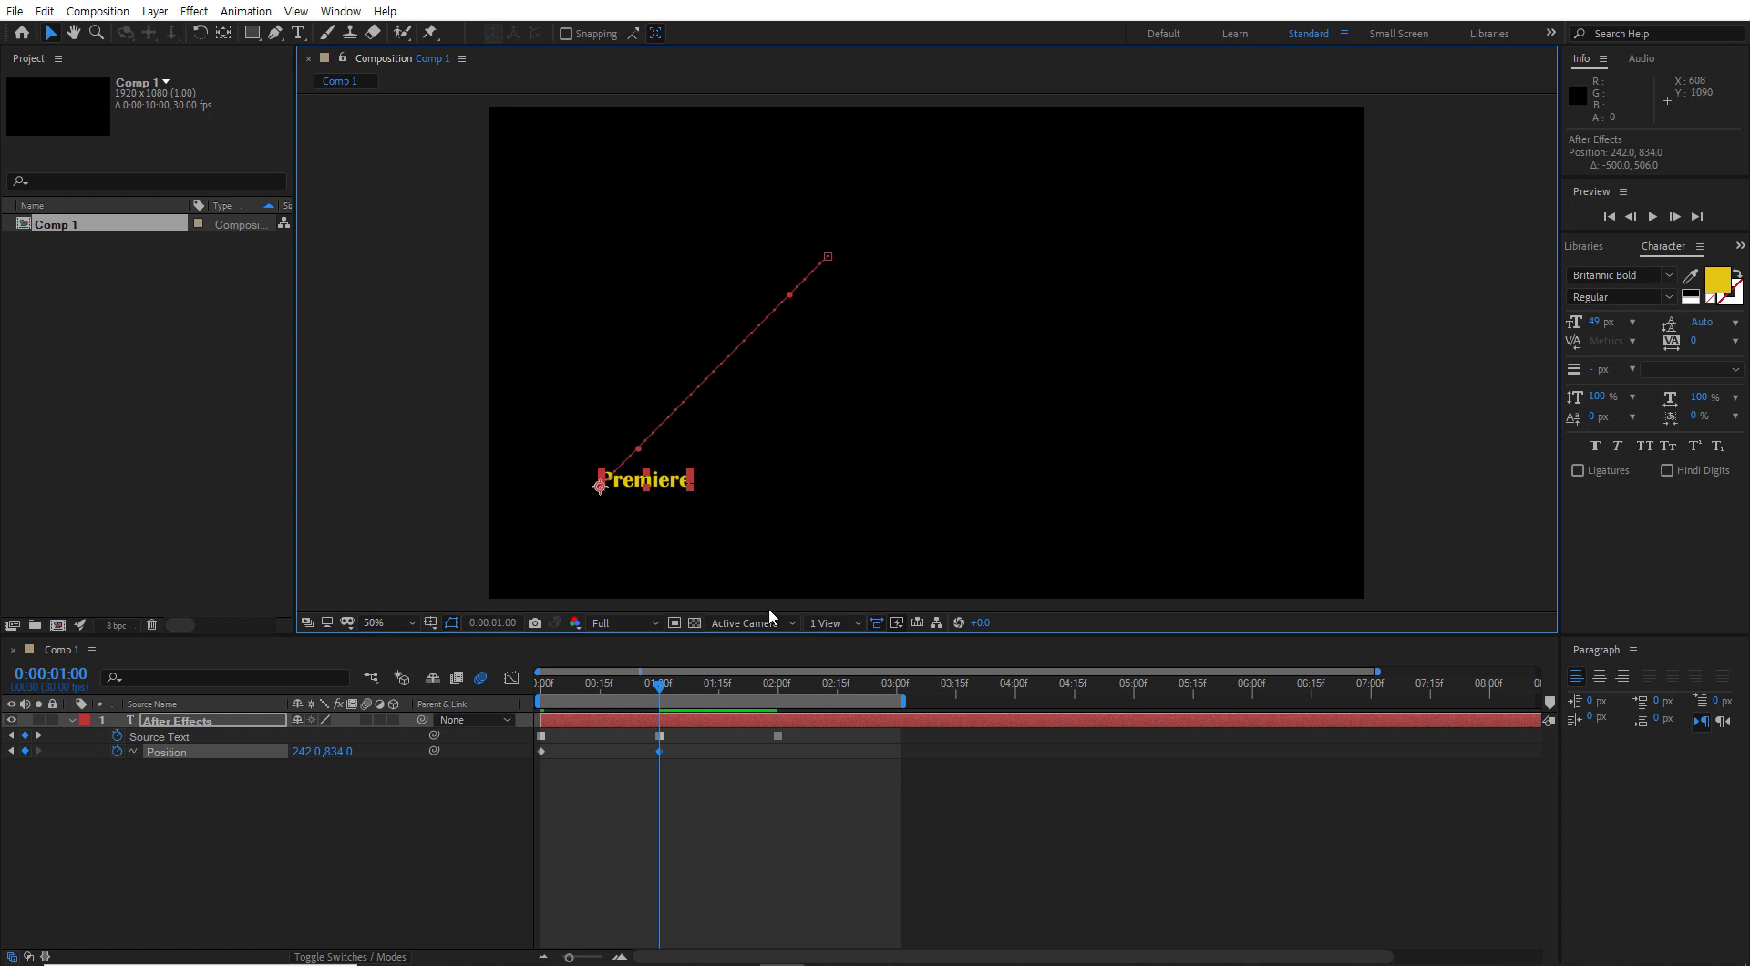
{"action": "key", "text": "k"}
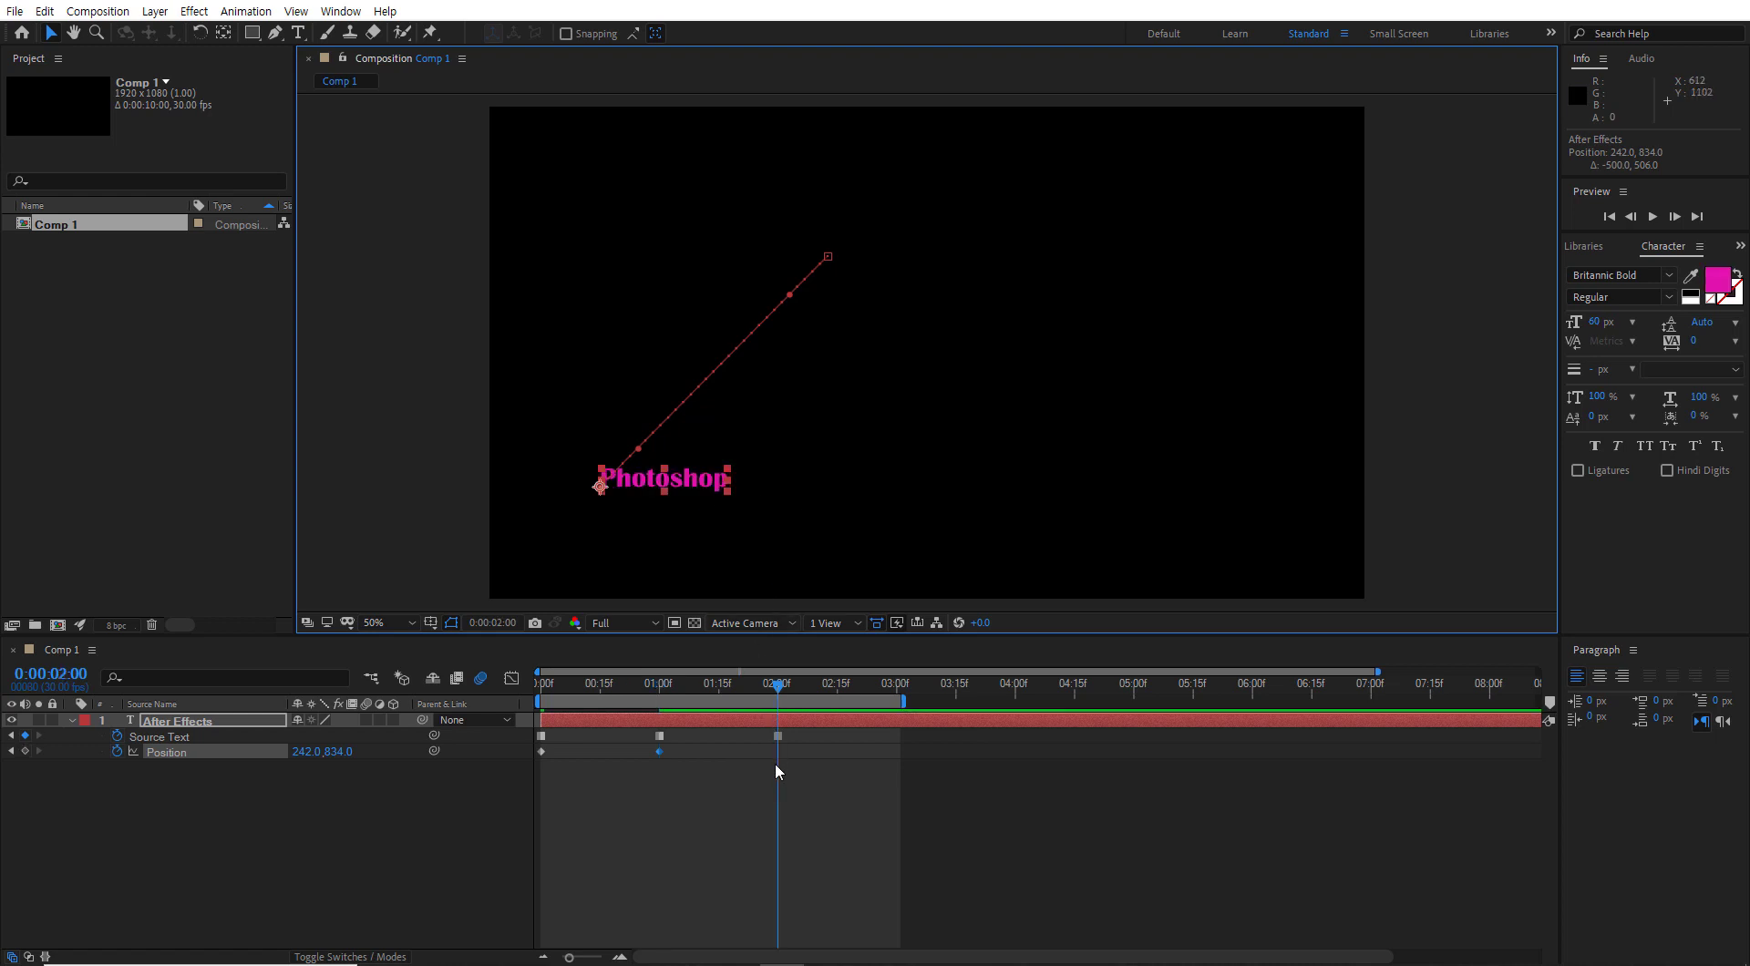
{"action": "left_click_drag", "start_coordinate": [691, 483], "coordinate": [1201, 494]}
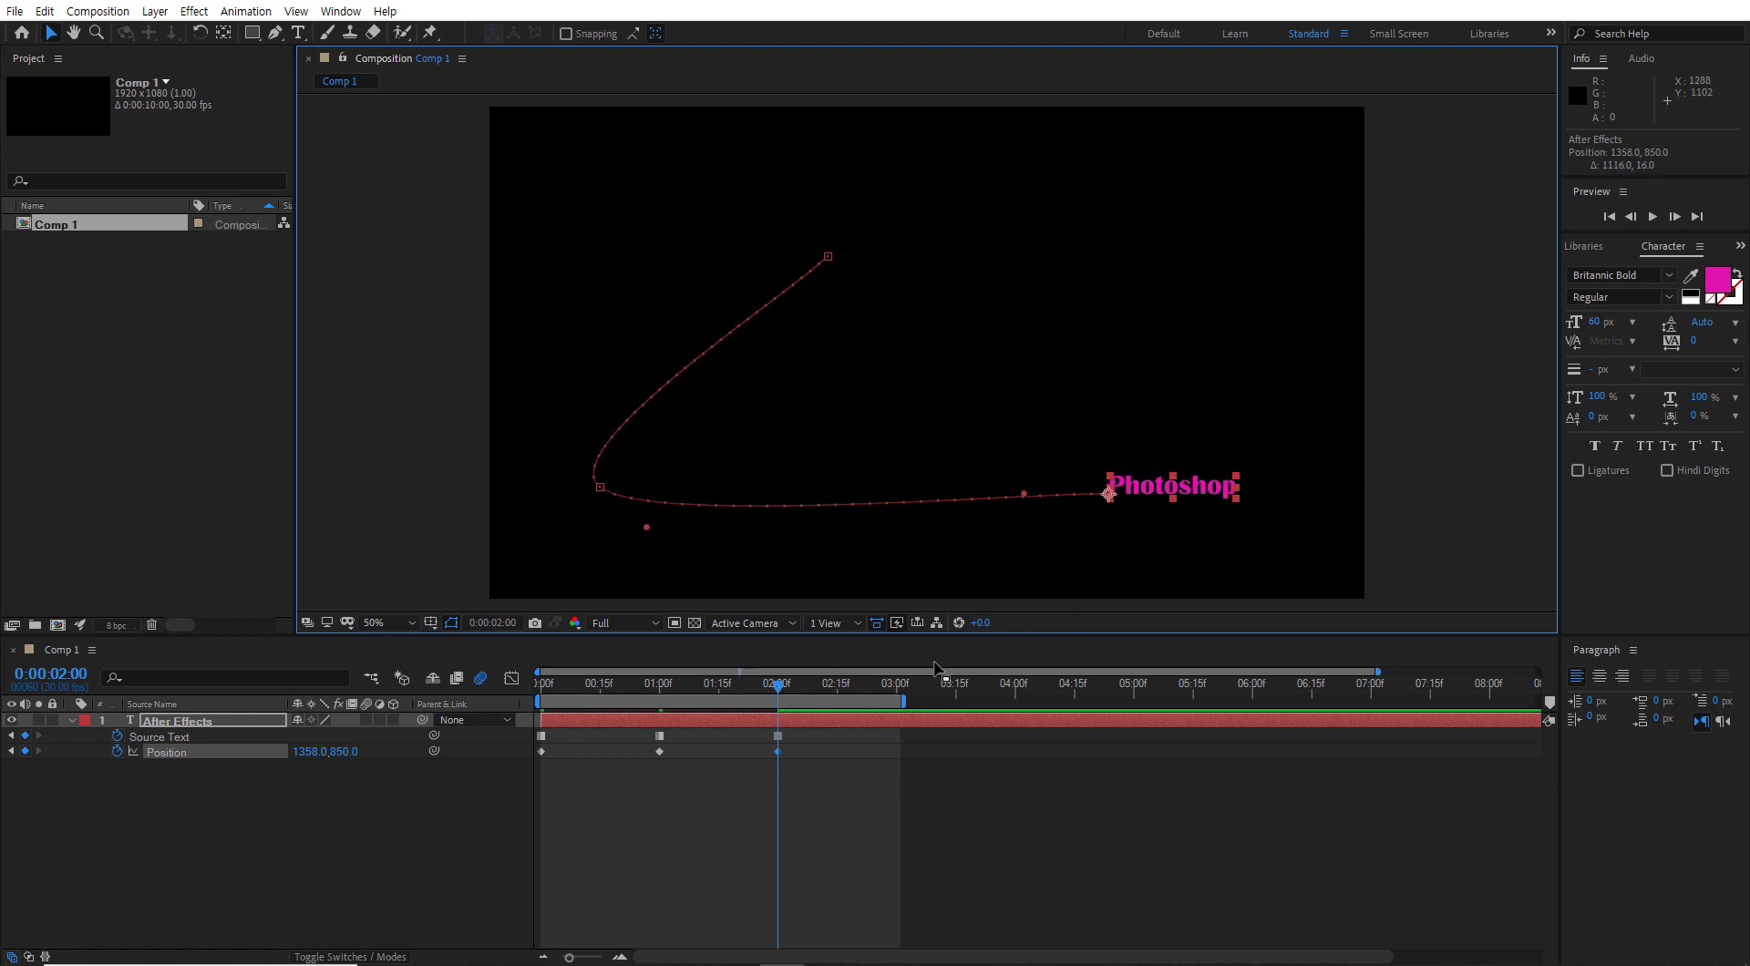
- Preview the text's wording changes and movement from the start of the composition
{"action": "left_click_drag", "start_coordinate": [777, 683], "coordinate": [542, 682]}
{"action": "left_click", "coordinate": [439, 828]}
{"action": "key", "text": "space"}
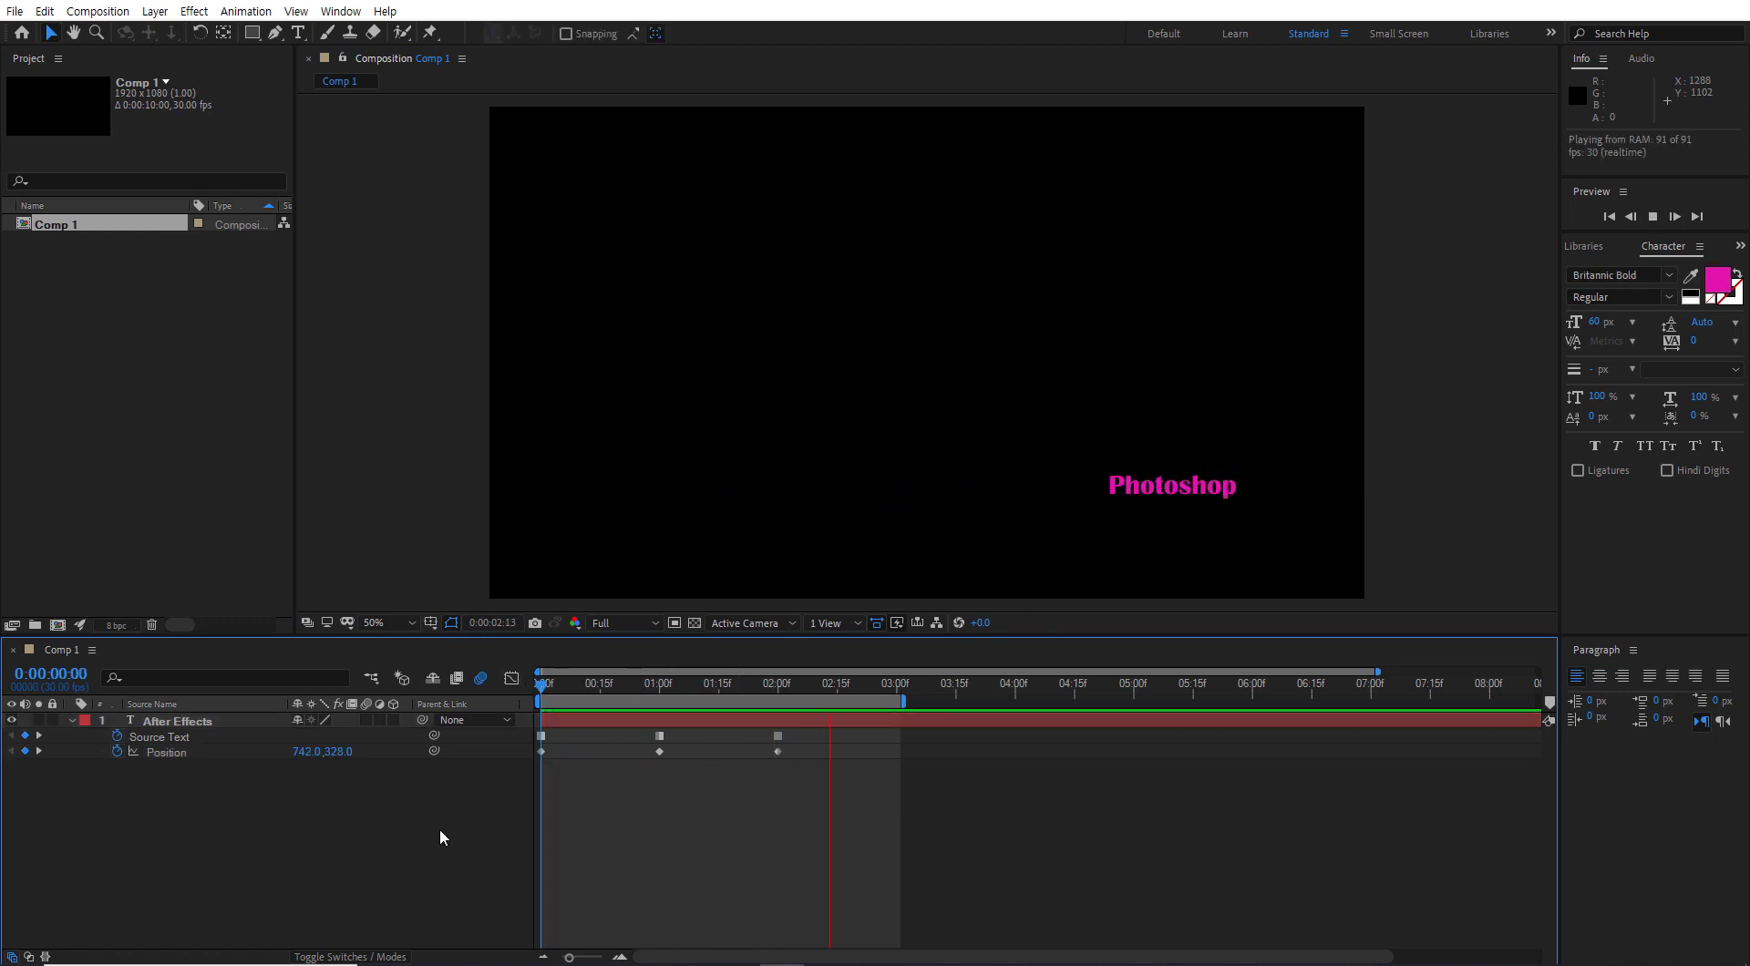
{"action": "key", "text": "space"}
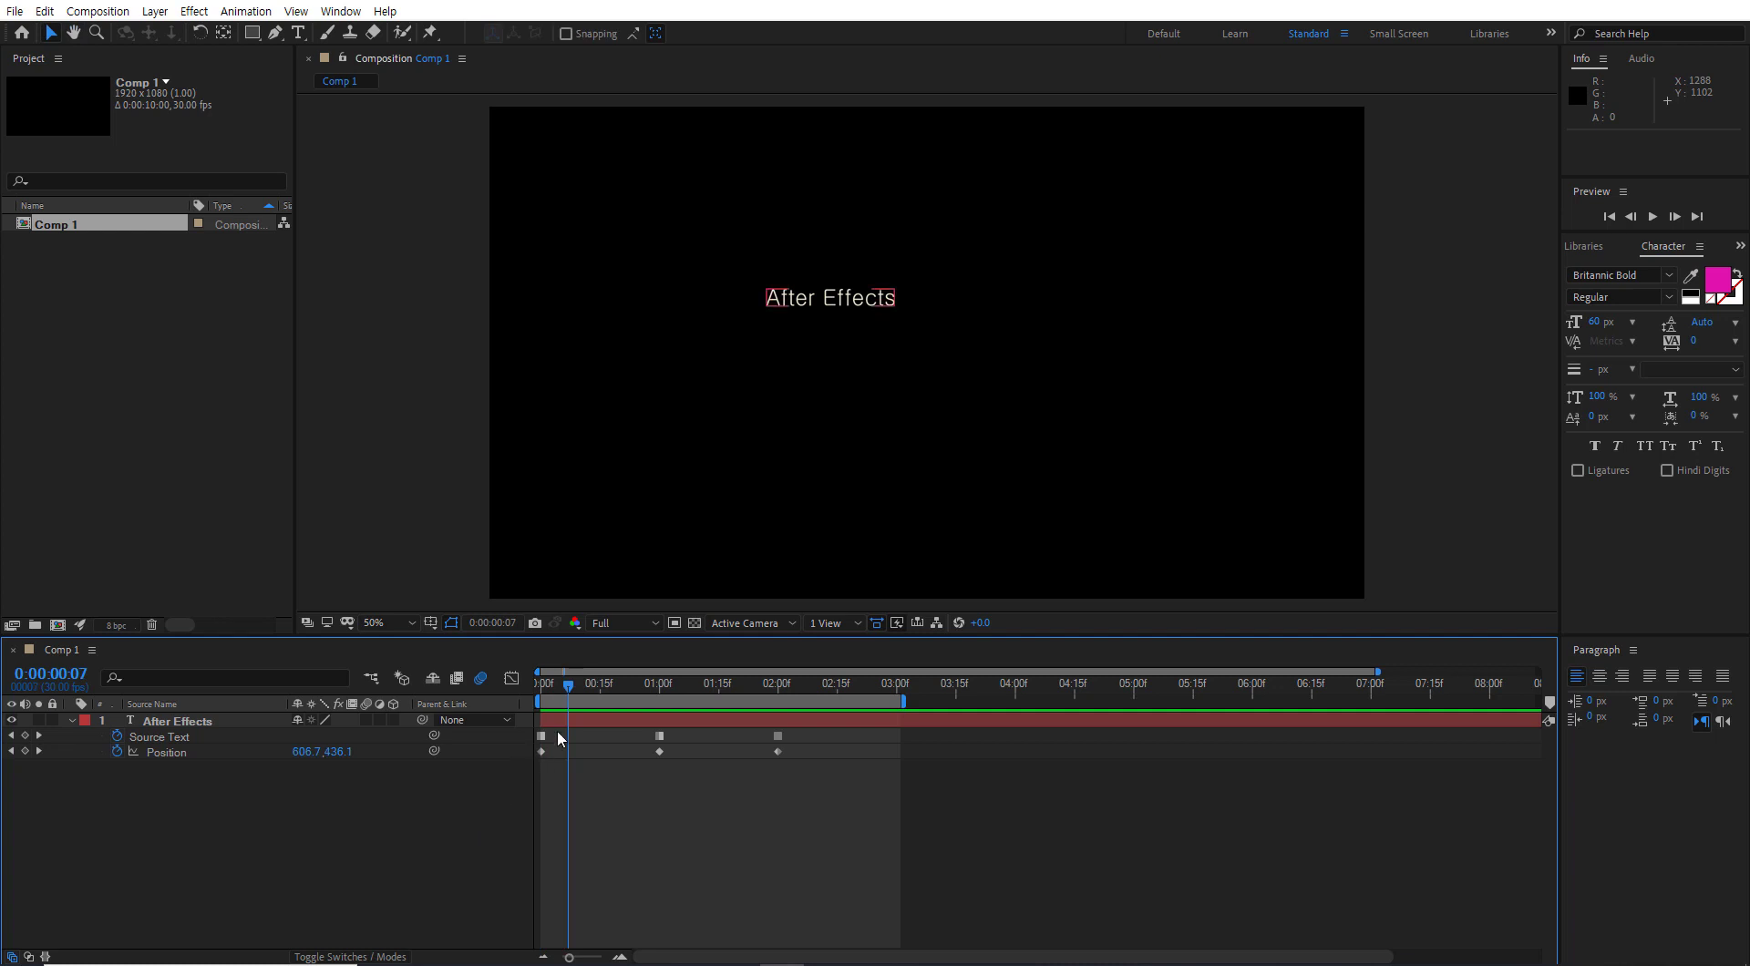
- Convert all of the text layer's Position keyframes to hold keyframes
{"action": "mouse_move", "coordinate": [565, 685]}
{"action": "left_mouse_down"}
{"action": "mouse_move", "coordinate": [544, 690]}
{"action": "mouse_move", "coordinate": [782, 694]}
{"action": "mouse_move", "coordinate": [533, 679]}
{"action": "left_mouse_up"}
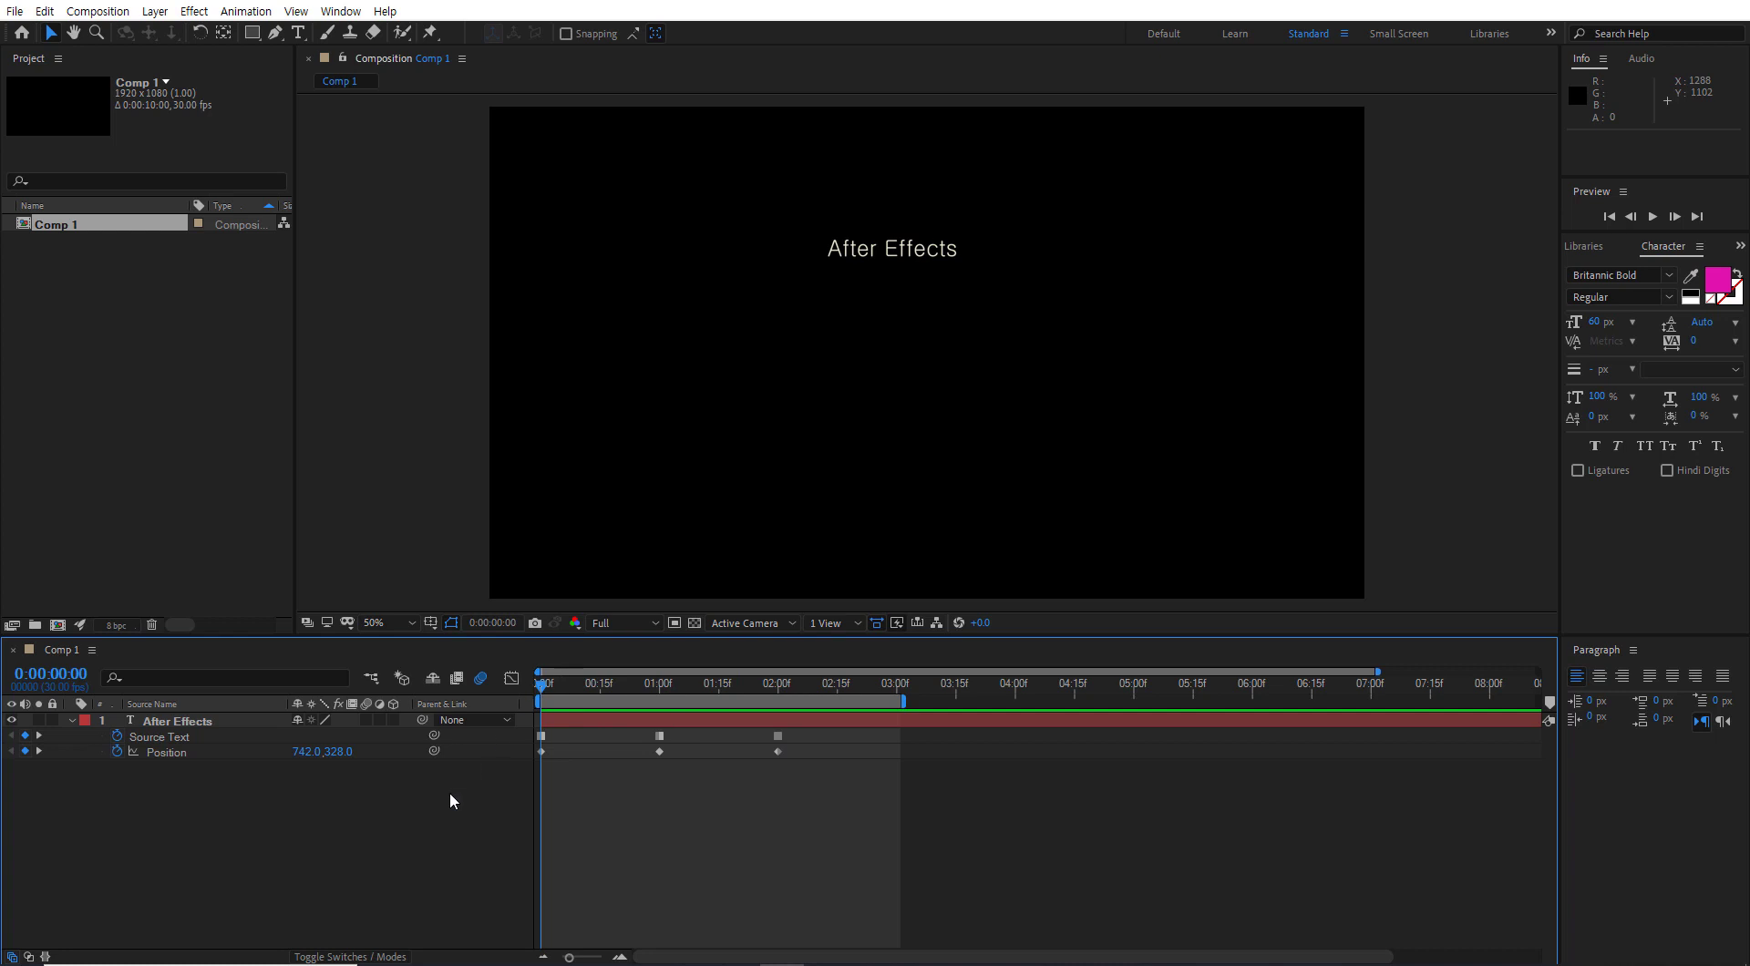
{"action": "left_click", "coordinate": [162, 753]}
{"action": "left_click", "coordinate": [171, 752]}
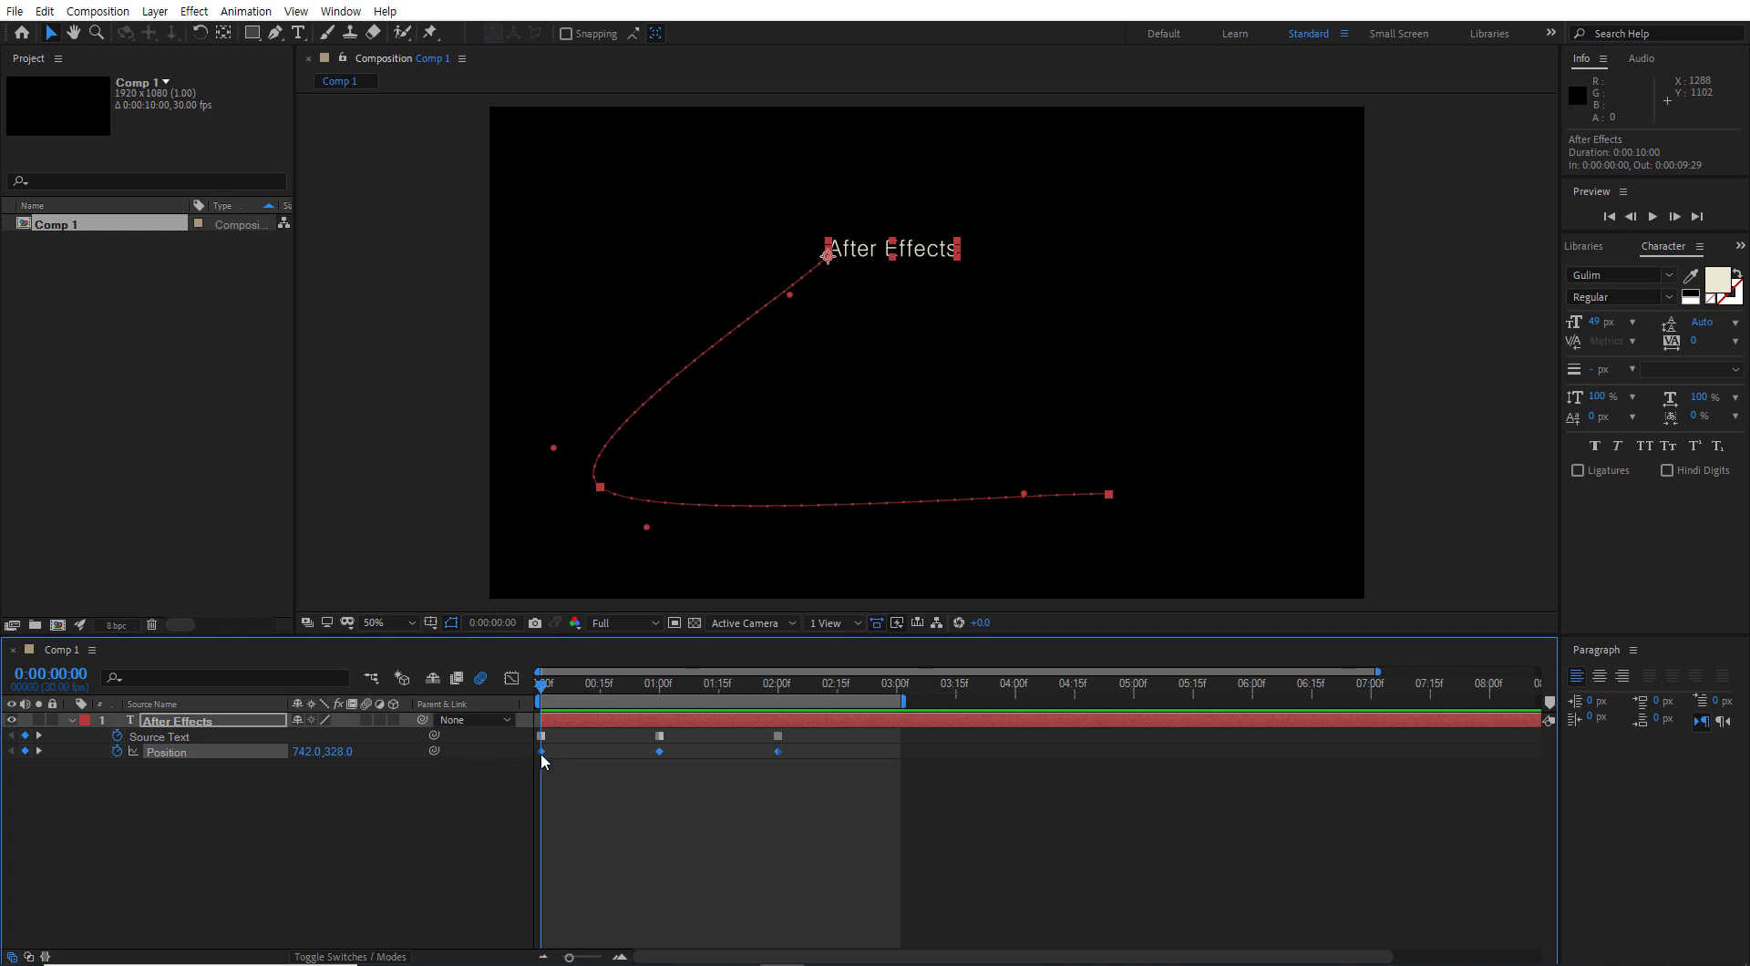
{"action": "right_click", "coordinate": [777, 752]}
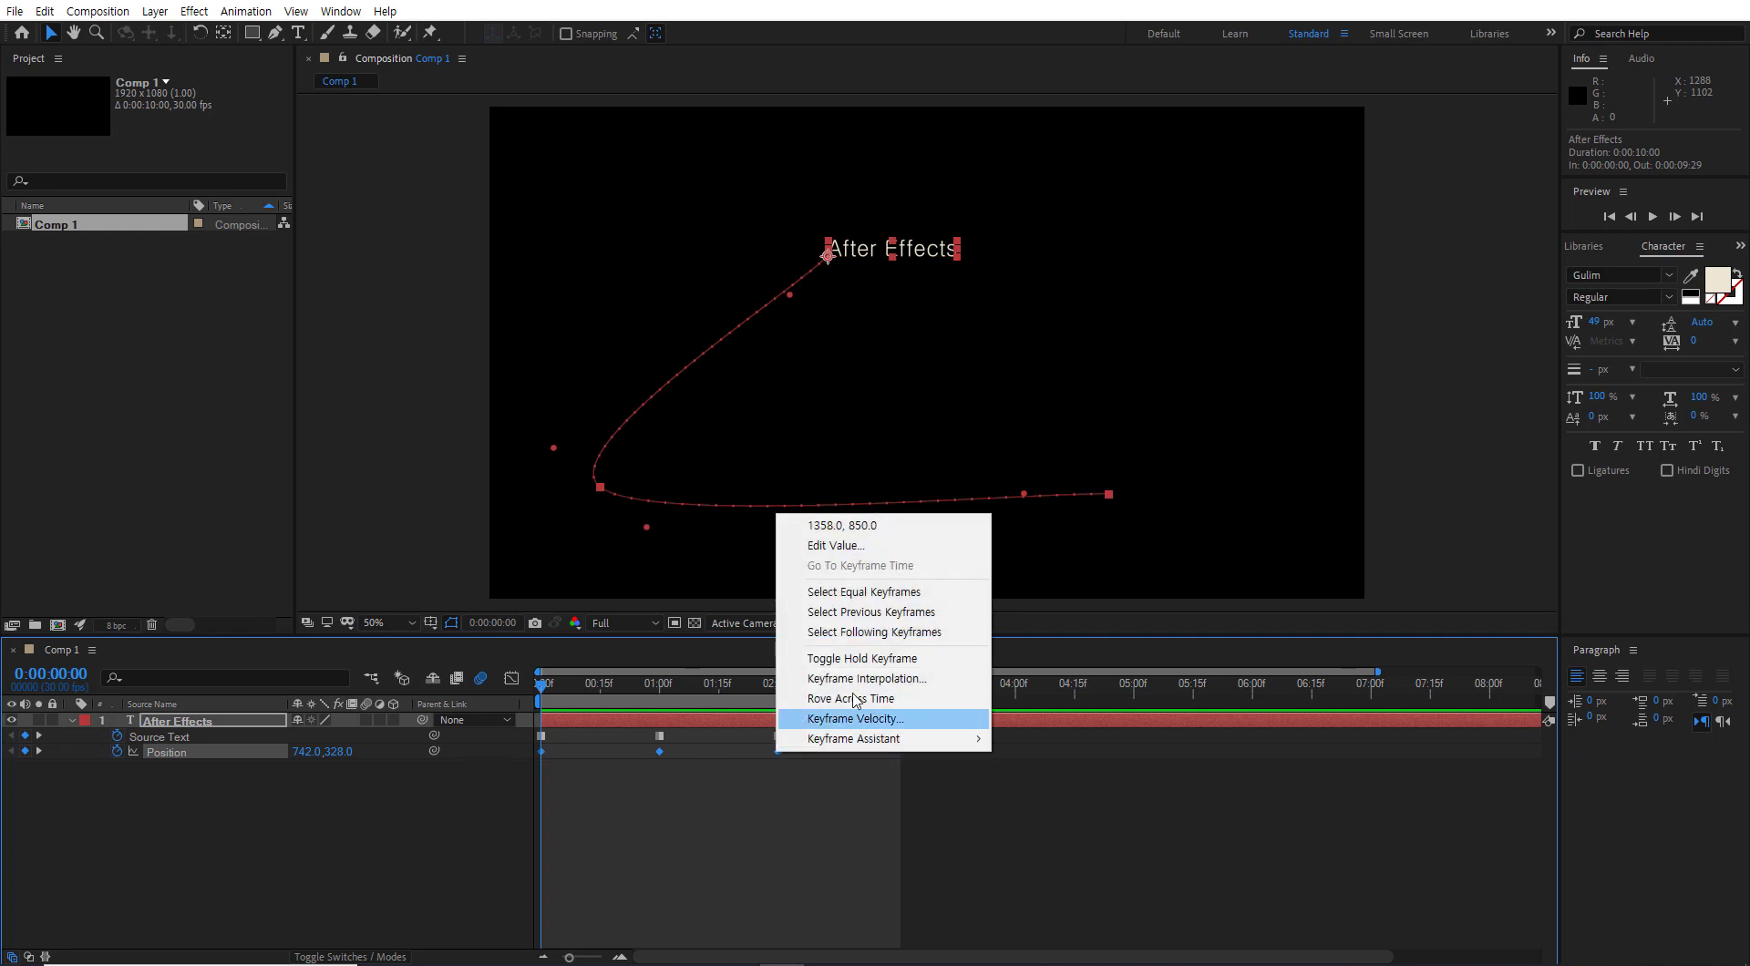
{"action": "left_click", "coordinate": [890, 659]}
- Scrub and play back the composition from the start to check the held positions against the text changes
{"action": "left_click_drag", "start_coordinate": [541, 691], "coordinate": [780, 691]}
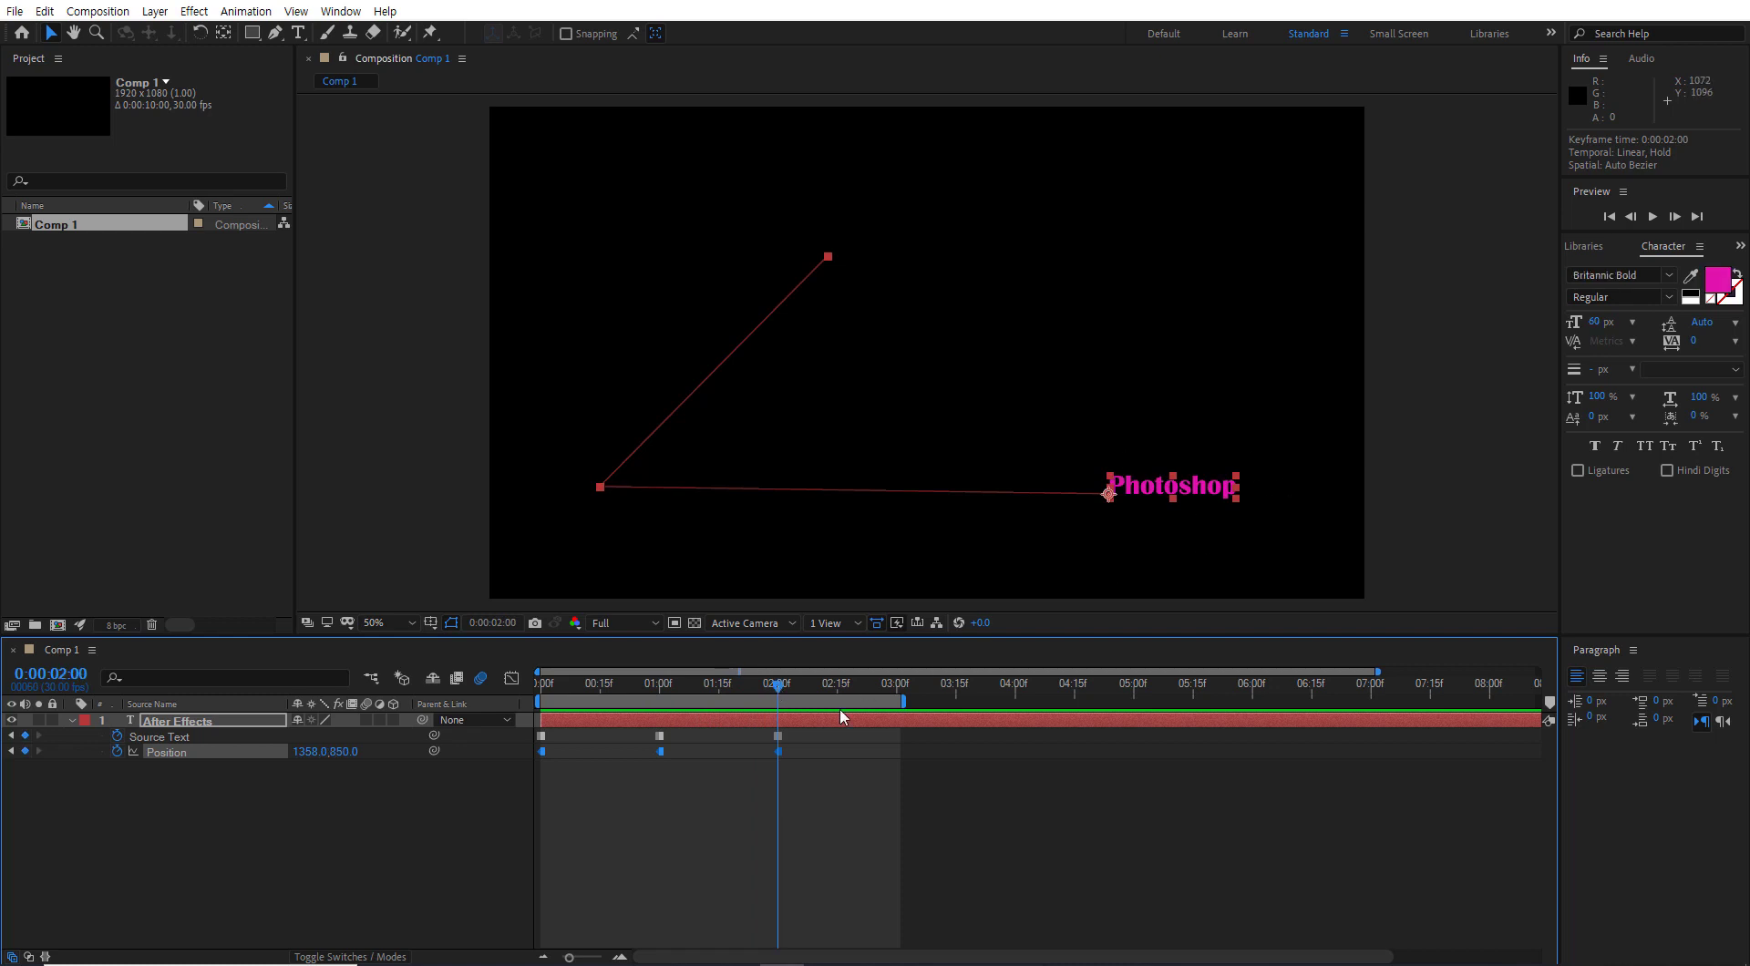
{"action": "key", "text": "Home"}
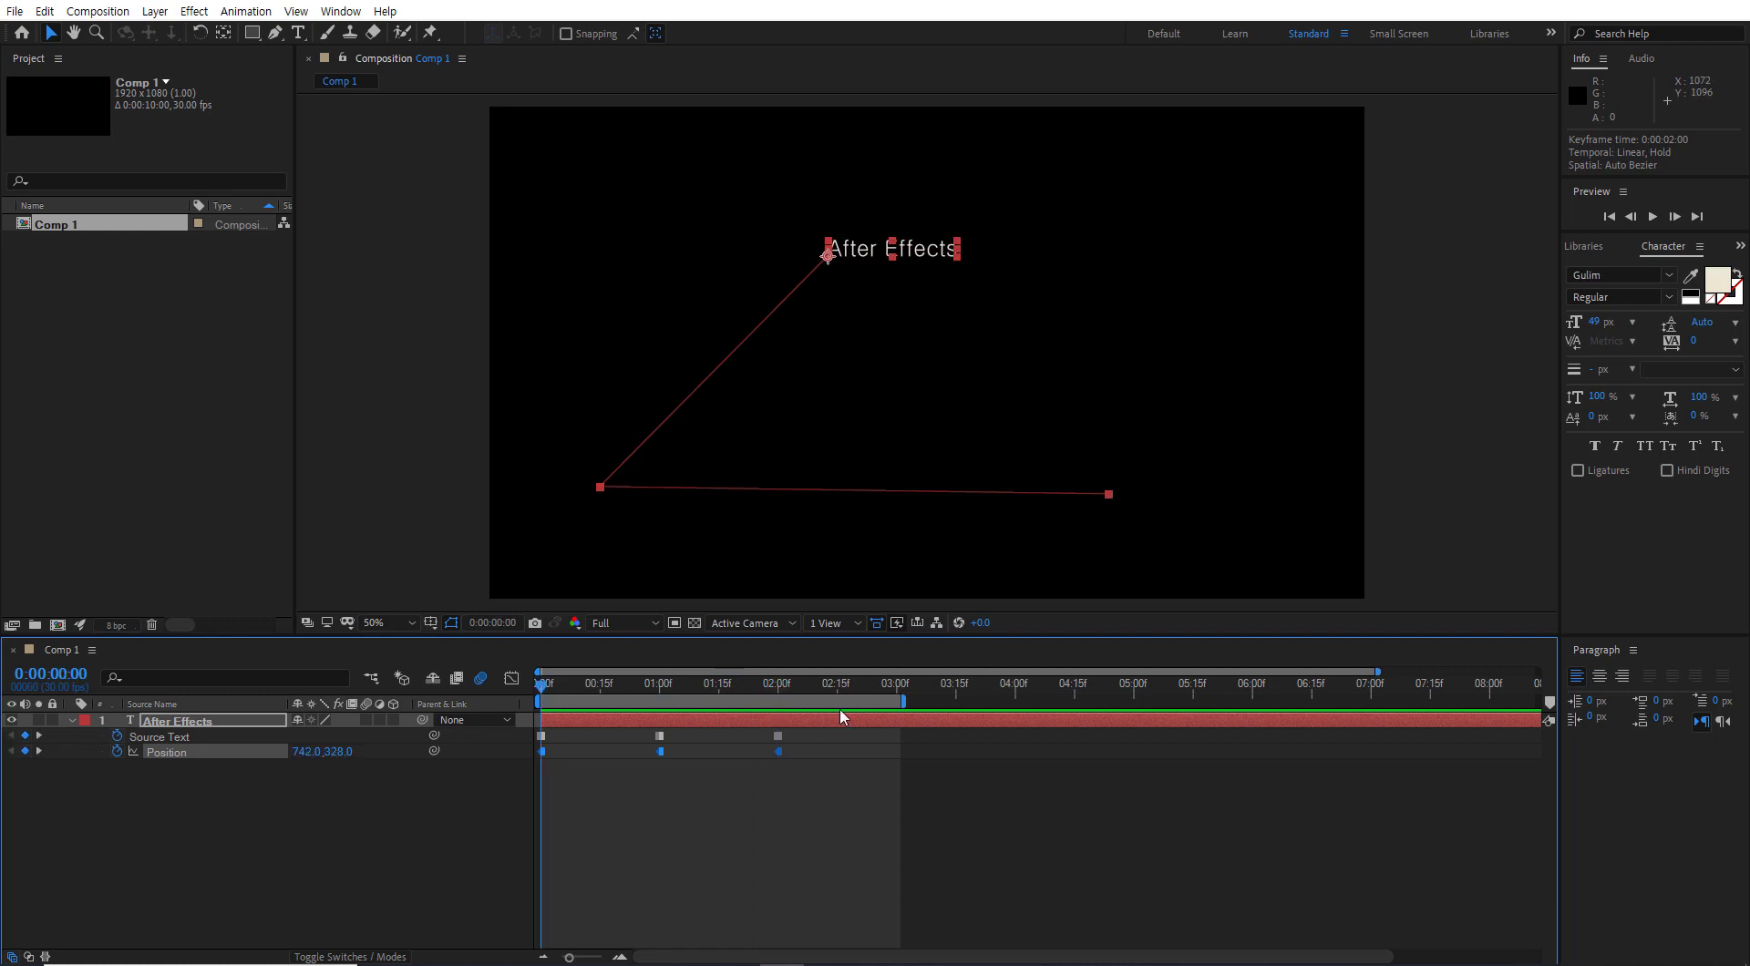
{"action": "left_click", "coordinate": [411, 801]}
{"action": "key", "text": "space"}
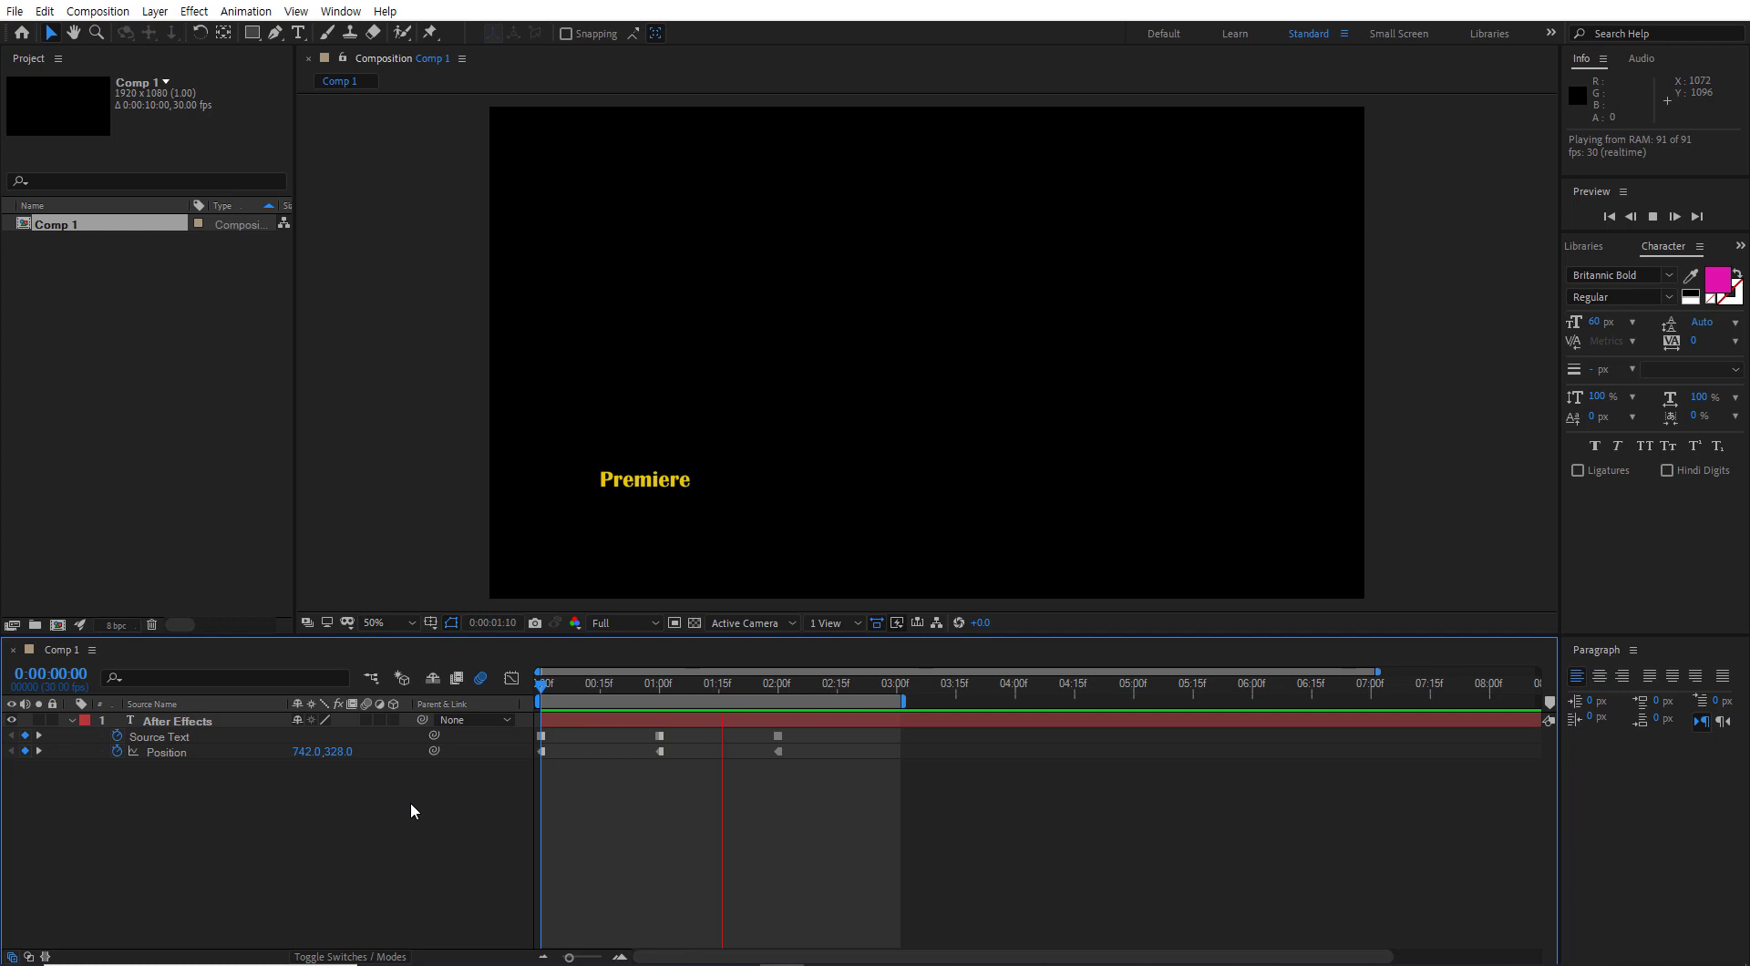
{"action": "key", "text": "space"}
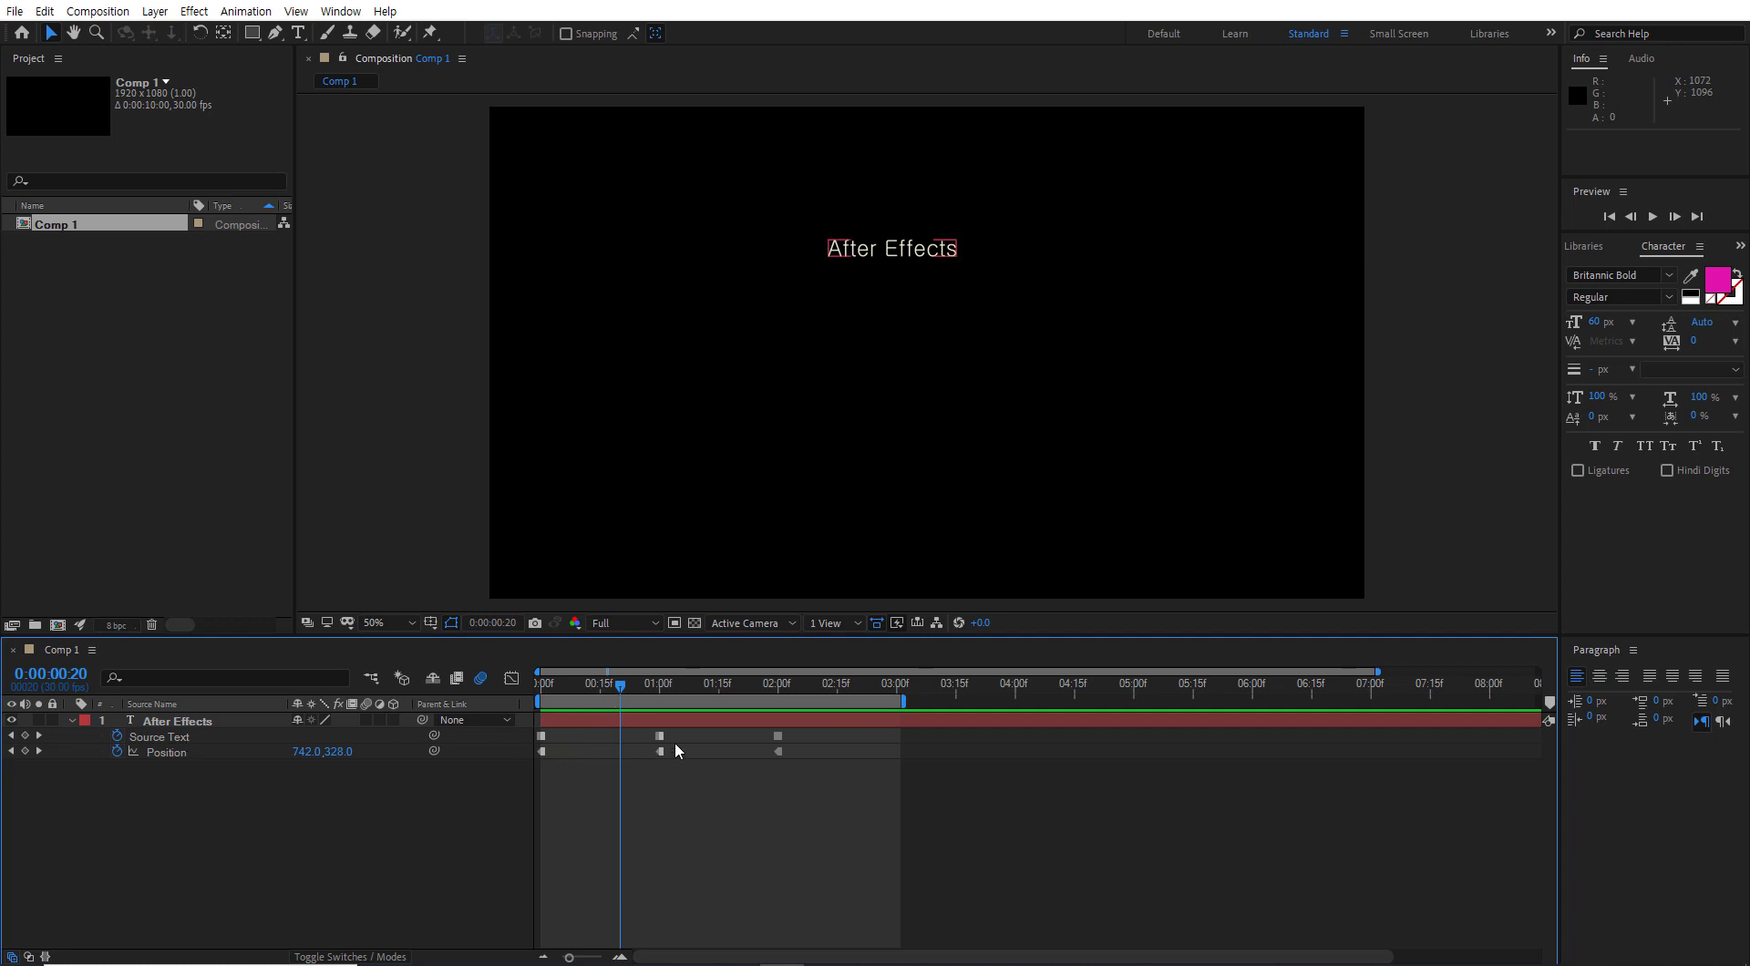
{"action": "left_click", "coordinate": [618, 768]}
{"action": "left_click_drag", "start_coordinate": [620, 686], "coordinate": [662, 690]}
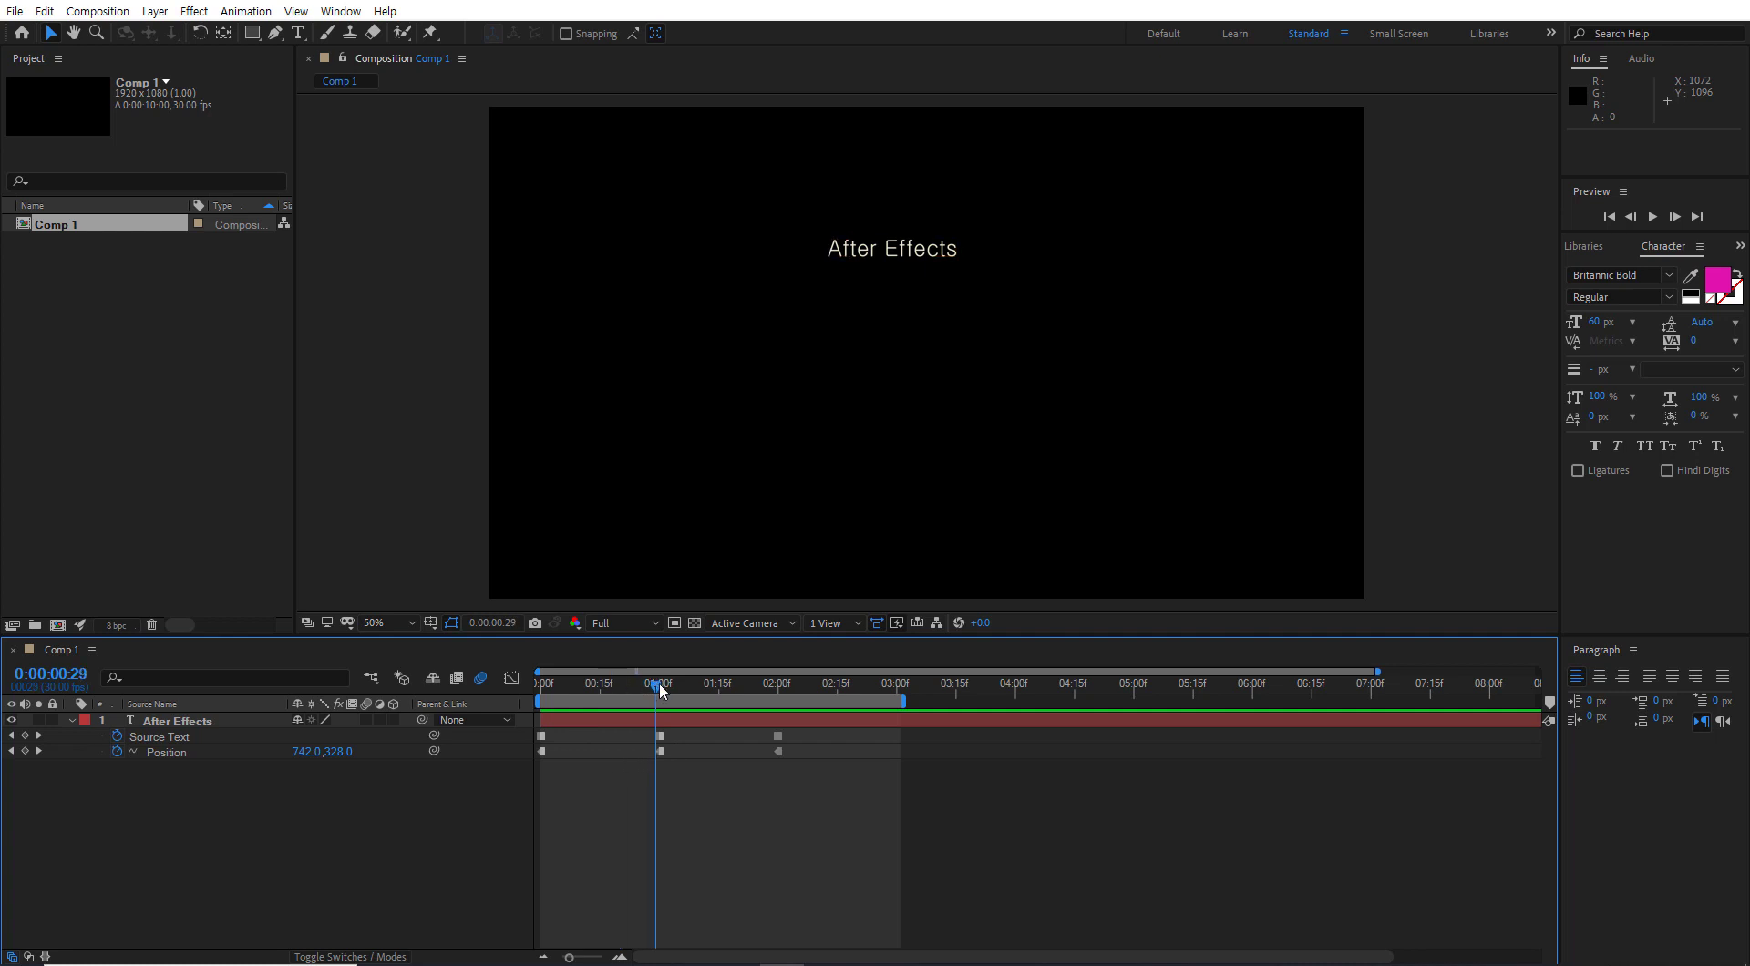